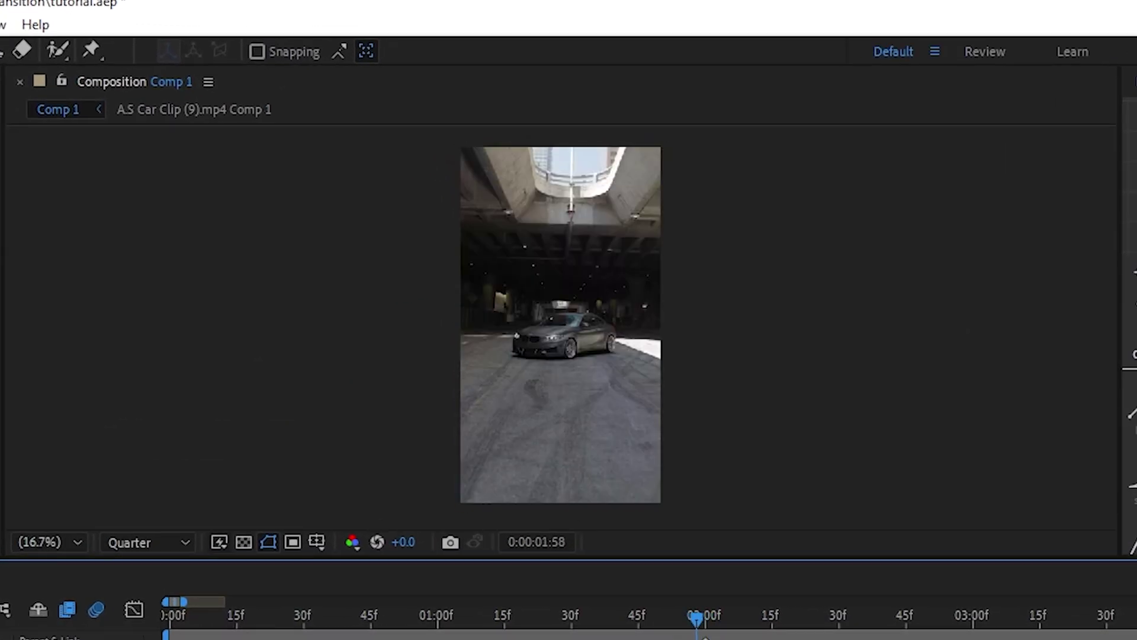
Step: Save the car clip's last frame at 0:00:01:59 as a Photoshop file named frame 1 in the tutorial folder
{"action": "key", "text": "Page_Down"}
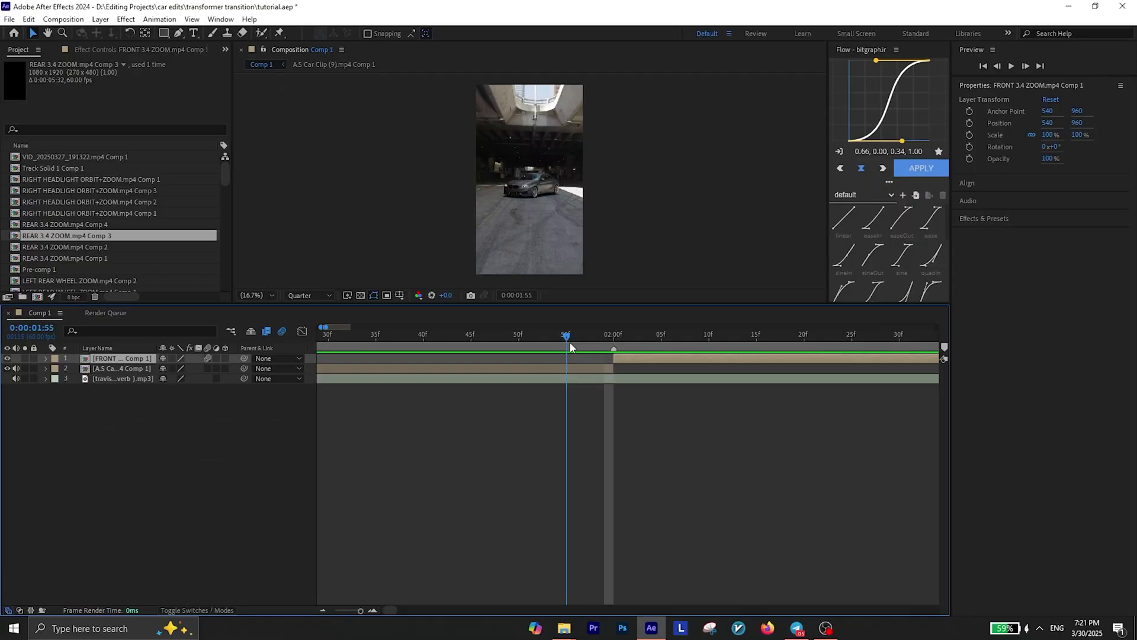
{"action": "left_click_drag", "start_coordinate": [598, 343], "coordinate": [604, 339]}
{"action": "left_click", "coordinate": [609, 369]}
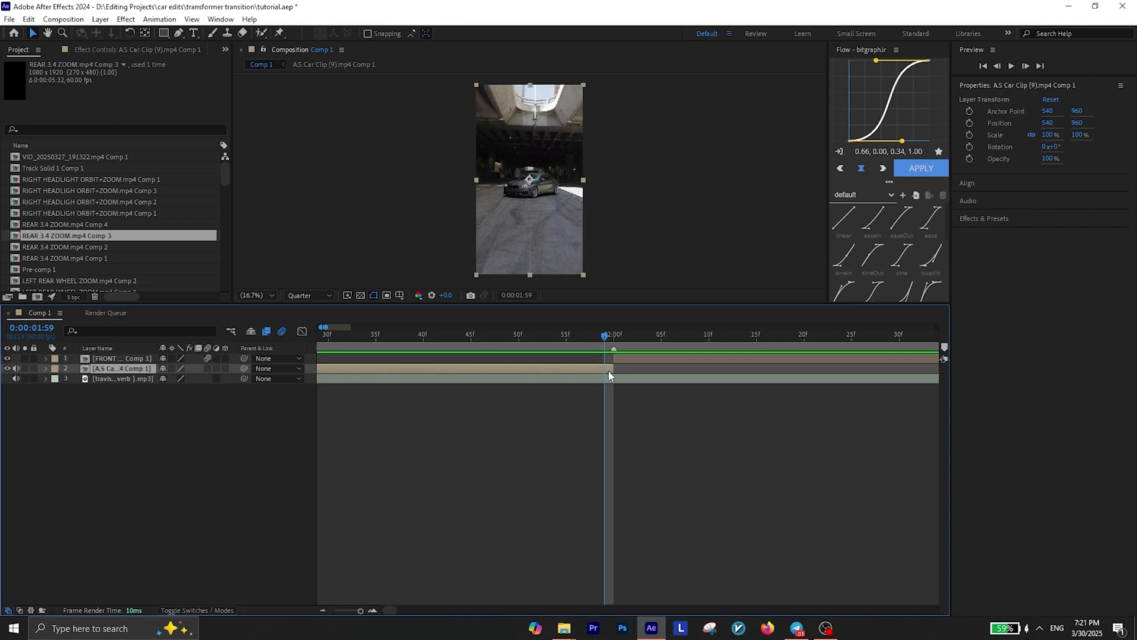
{"action": "key", "text": "ctrl+alt+s"}
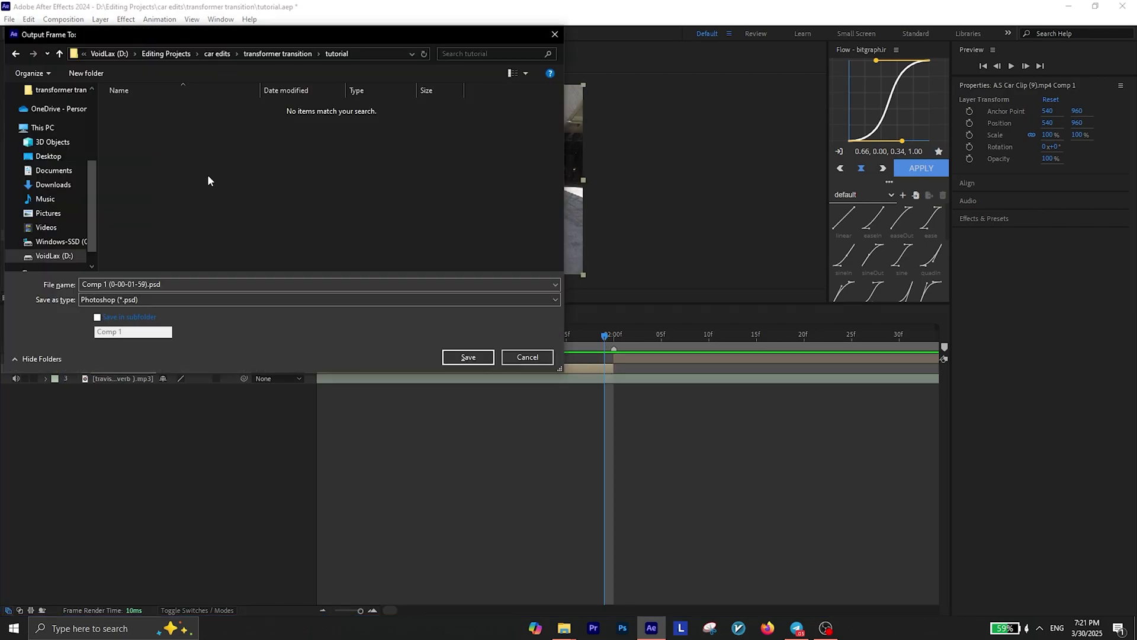
{"action": "left_click", "coordinate": [161, 285]}
{"action": "key", "text": "ctrl+a"}
{"action": "type", "text": "frame"}
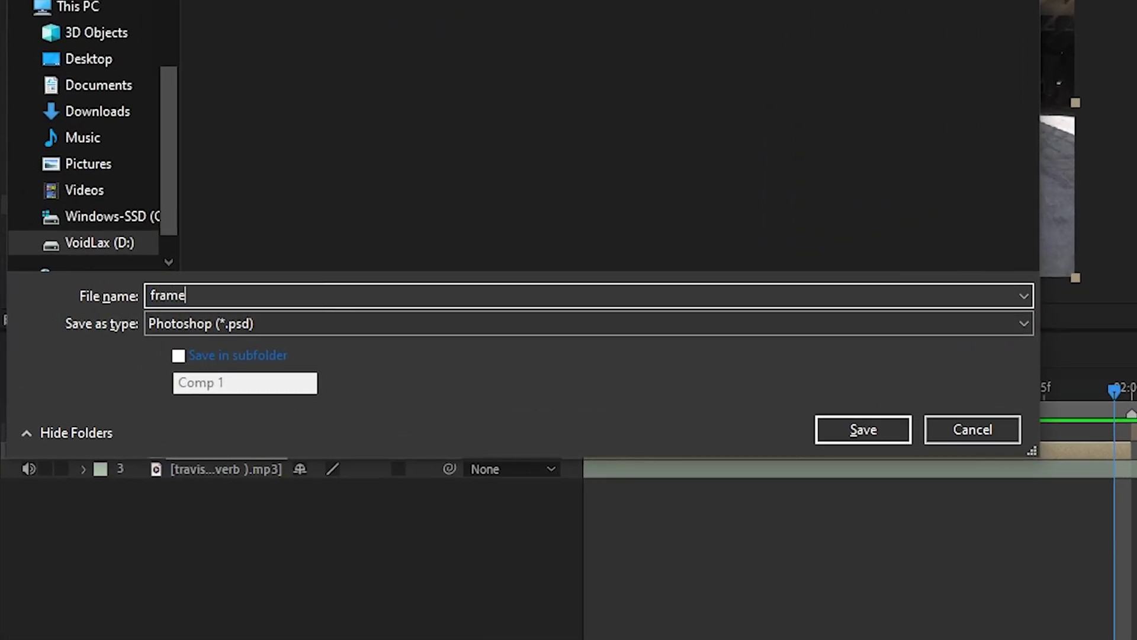
{"action": "left_click", "coordinate": [863, 430]}
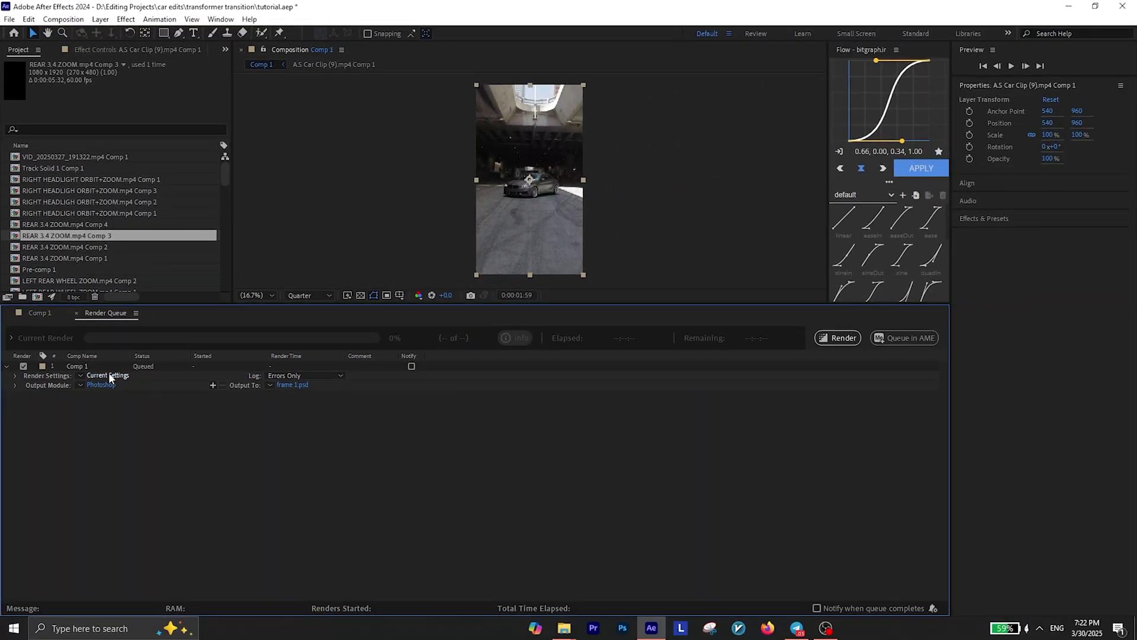
Step: Set the render quality to Best and the resolution to Full, and render the queued frame
{"action": "left_click", "coordinate": [108, 375]}
{"action": "left_click", "coordinate": [480, 199]}
{"action": "left_click", "coordinate": [477, 228]}
{"action": "left_click", "coordinate": [475, 185]}
{"action": "left_click", "coordinate": [474, 209]}
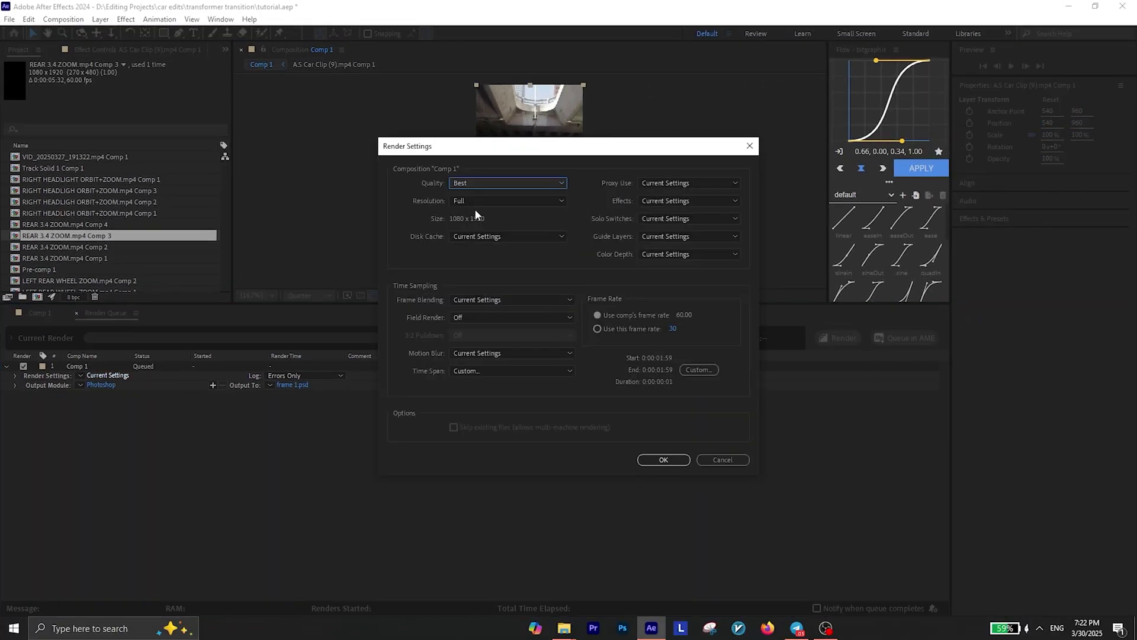
{"action": "left_click", "coordinate": [663, 460]}
{"action": "left_click", "coordinate": [829, 340]}
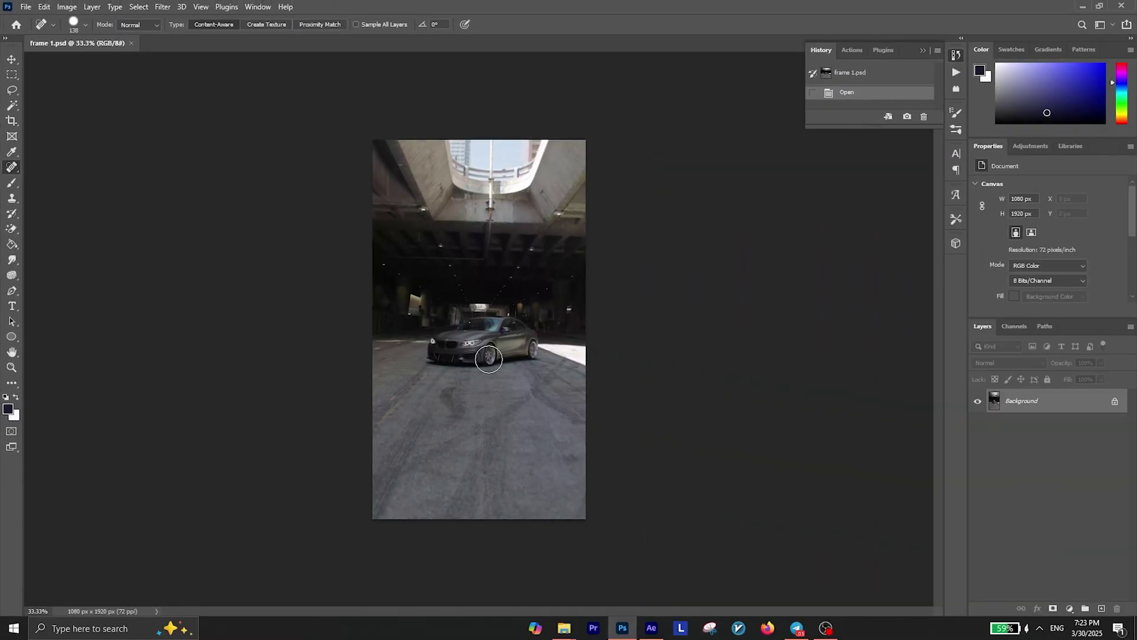
Step: In Photoshop, remove the car from frame 1.psd by painting over it with the Spot Healing Brush
{"action": "mouse_move", "coordinate": [478, 355]}
{"action": "left_mouse_down"}
{"action": "mouse_move", "coordinate": [467, 335]}
{"action": "mouse_move", "coordinate": [523, 353]}
{"action": "mouse_move", "coordinate": [445, 354]}
{"action": "left_mouse_up"}
{"action": "left_click", "coordinate": [525, 340]}
{"action": "left_click", "coordinate": [517, 356]}
{"action": "left_click", "coordinate": [521, 341]}
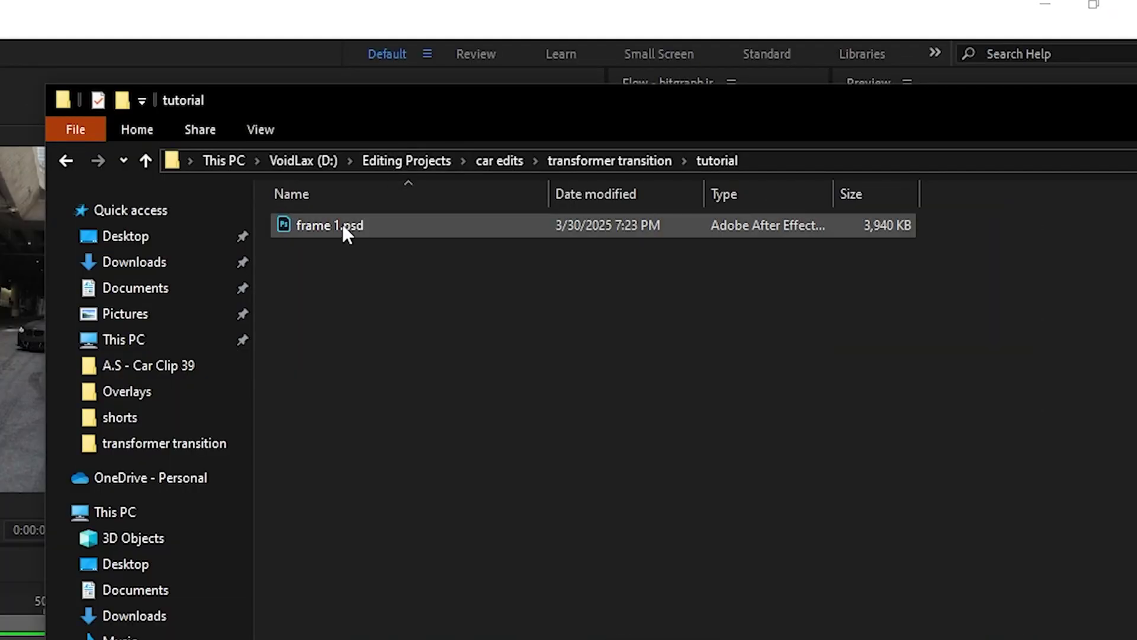
Step: Add the edited frame 1.psd to Comp 1 in After Effects, trim its end at 0:00:04:04 and place it below the car clip
{"action": "left_click_drag", "start_coordinate": [344, 228], "coordinate": [526, 388]}
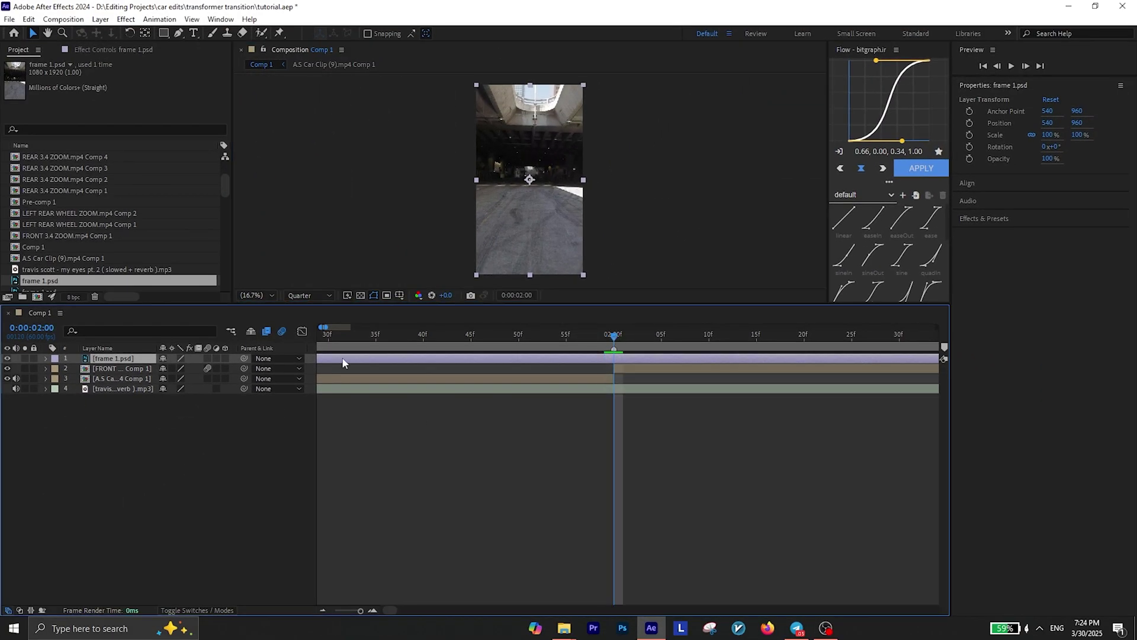
{"action": "left_click", "coordinate": [323, 610]}
{"action": "key", "text": "alt+]"}
{"action": "left_click_drag", "start_coordinate": [100, 359], "coordinate": [110, 380]}
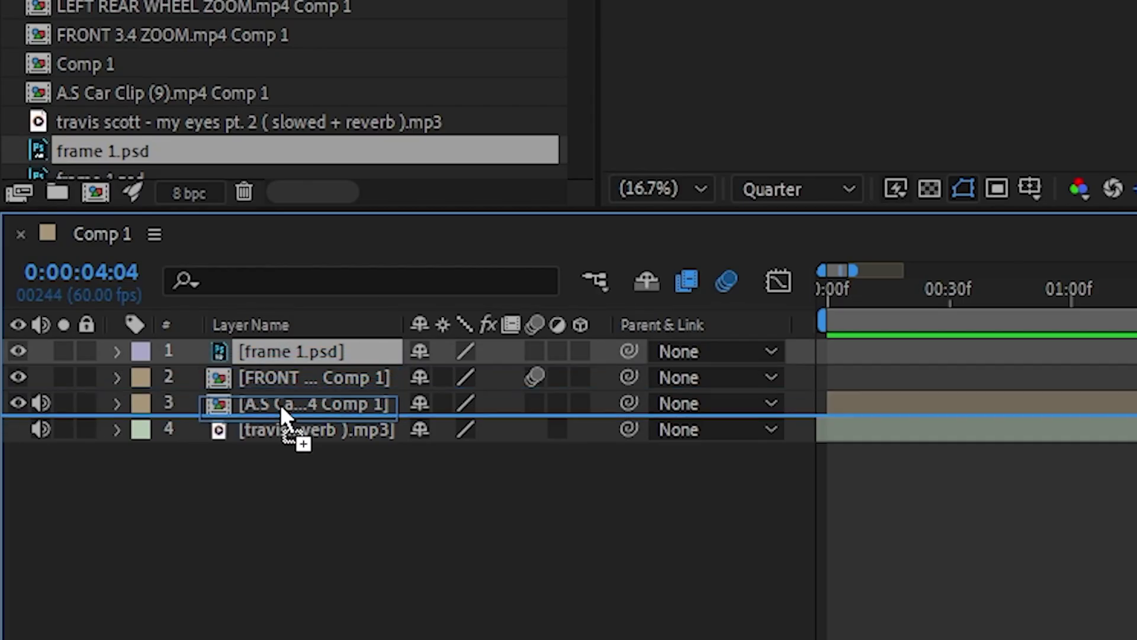
{"action": "left_click_drag", "start_coordinate": [282, 408], "coordinate": [283, 415]}
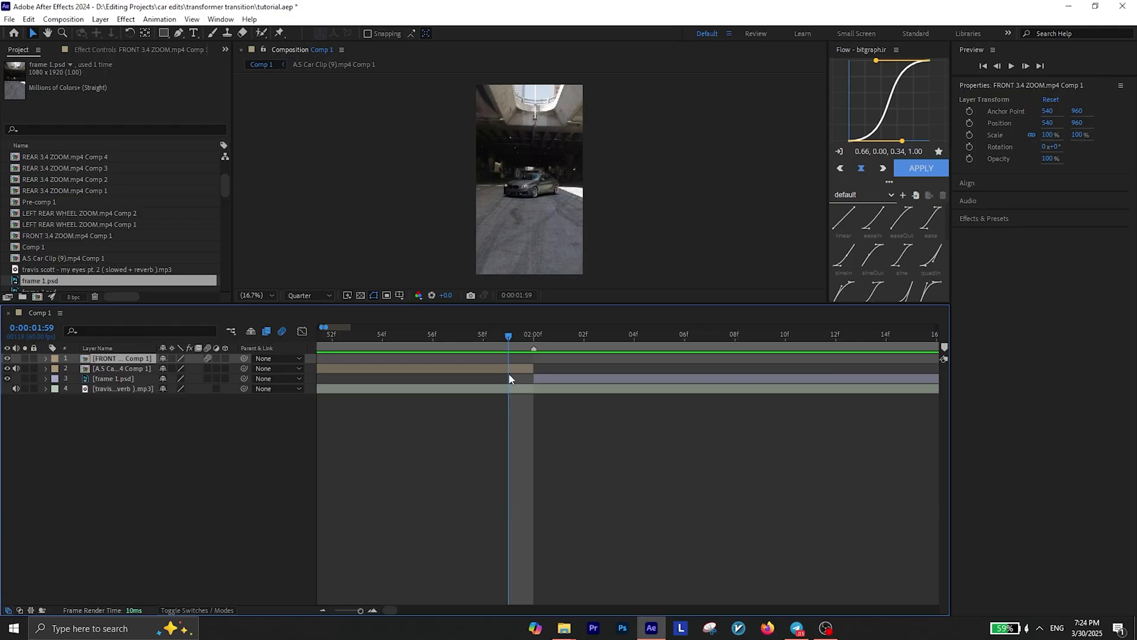
Step: Duplicate the A.S Car Clip layer and freeze the upper copy at 0:00:01:59
{"action": "left_click", "coordinate": [509, 369]}
{"action": "key", "text": "ctrl+d"}
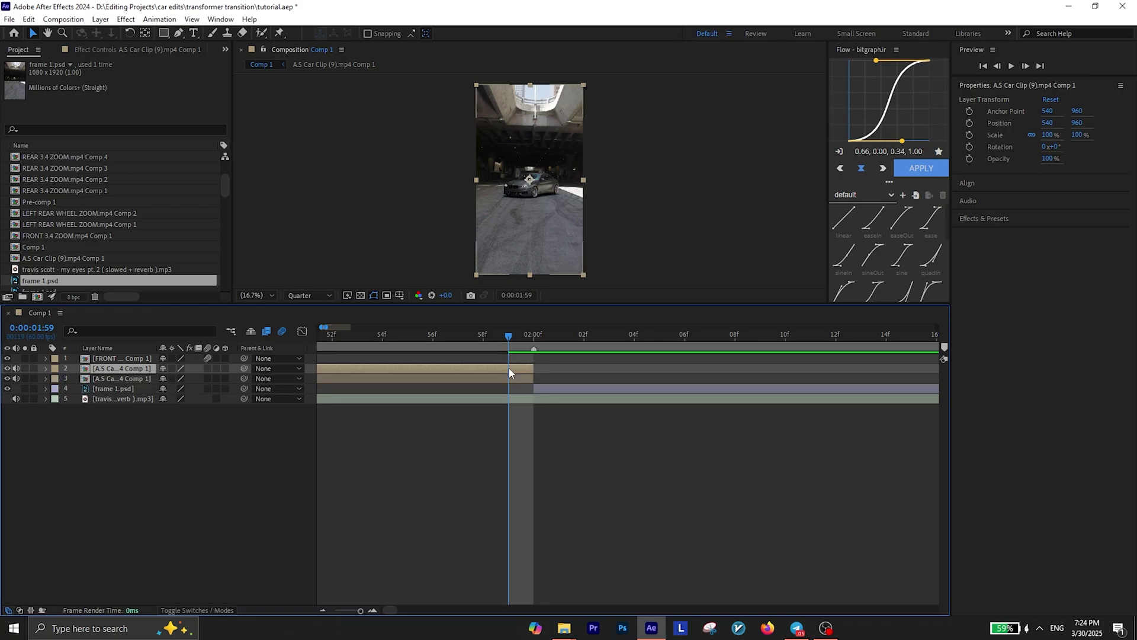
{"action": "right_click", "coordinate": [509, 369]}
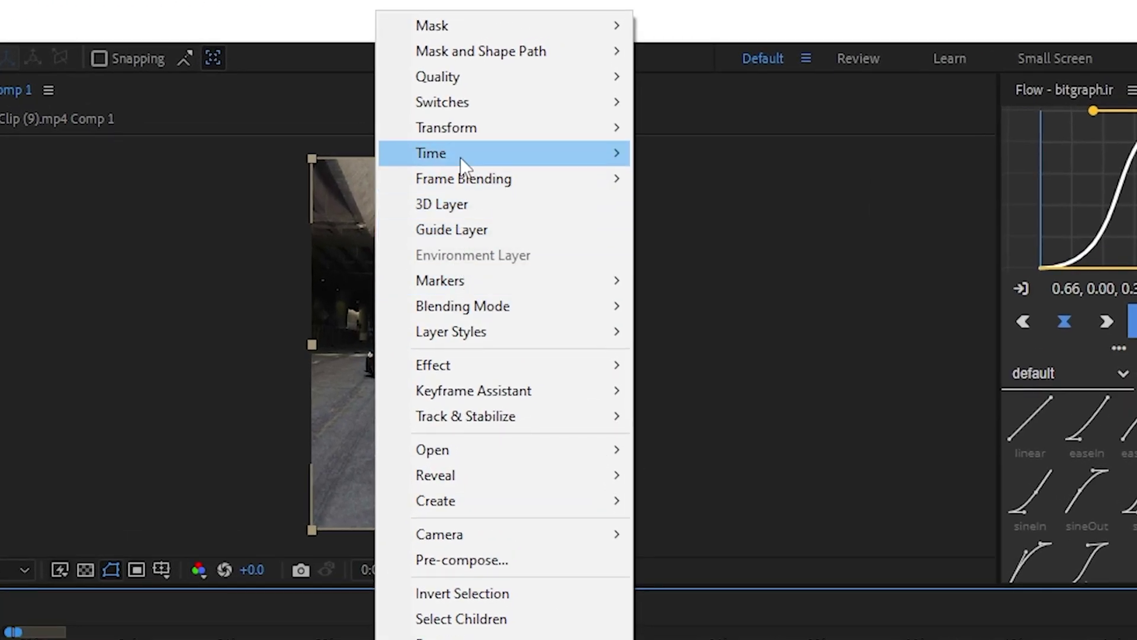
{"action": "mouse_move", "coordinate": [555, 83]}
{"action": "left_click", "coordinate": [748, 230]}
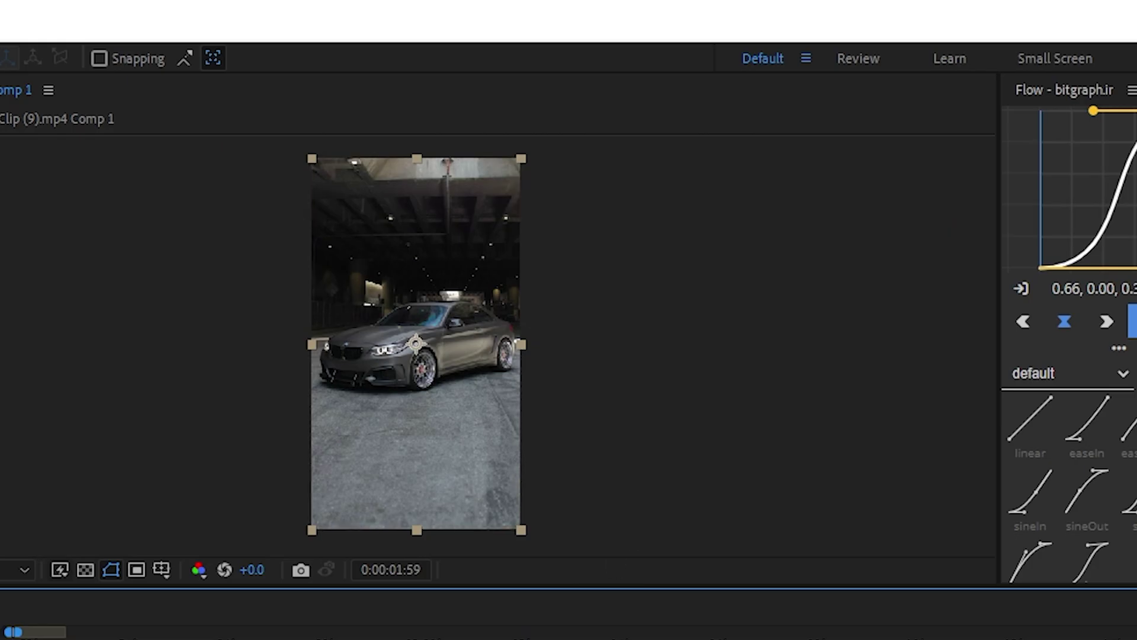
Step: Set the frozen copy's Time Remap value to 0;00;08;35 and move the layer so it starts at 0:00:02:00
{"action": "left_click", "coordinate": [426, 331]}
{"action": "left_click", "coordinate": [411, 278]}
{"action": "type", "text": "0;00;08;35"}
{"action": "left_click", "coordinate": [478, 461]}
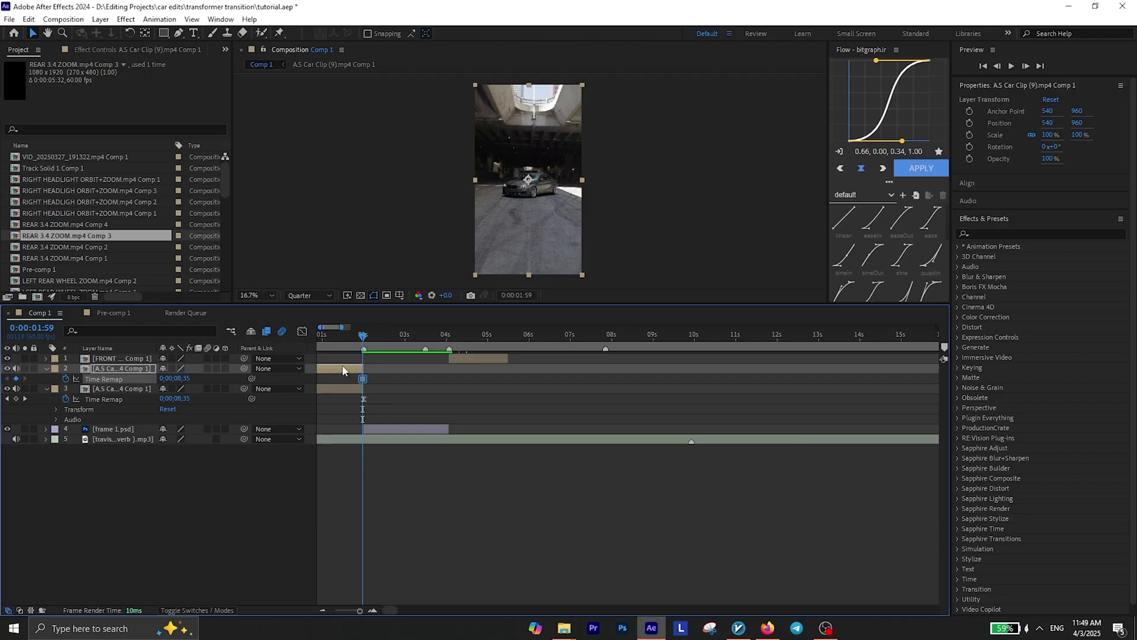
{"action": "left_click_drag", "start_coordinate": [342, 370], "coordinate": [409, 376]}
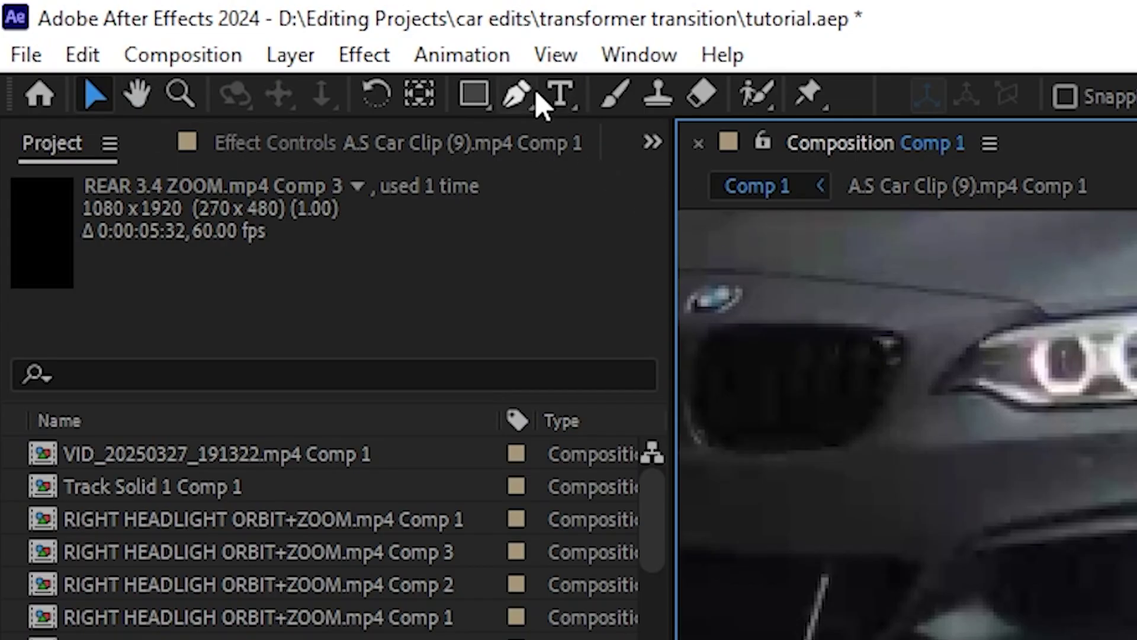
Step: Draw a closed Pen tool mask around the car's front tire on the frozen copy
{"action": "left_click", "coordinate": [179, 33]}
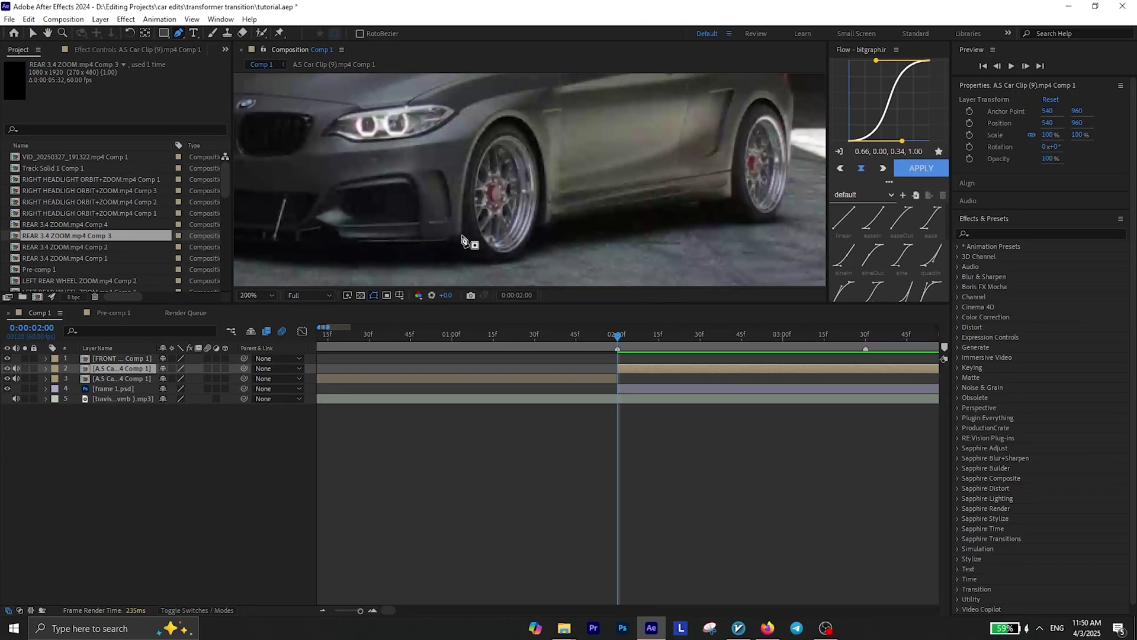
{"action": "left_click", "coordinate": [461, 235]}
{"action": "left_click_drag", "start_coordinate": [496, 119], "coordinate": [506, 121]}
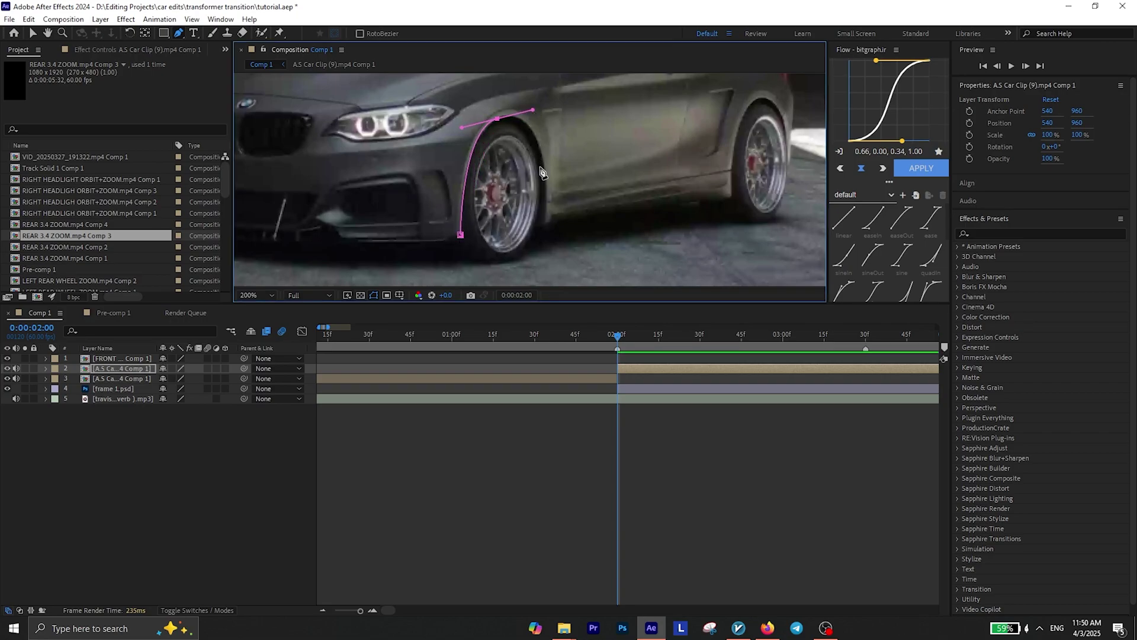
{"action": "left_click_drag", "start_coordinate": [548, 225], "coordinate": [569, 261]}
{"action": "key", "text": "ctrl+z"}
{"action": "left_click_drag", "start_coordinate": [529, 175], "coordinate": [537, 197]}
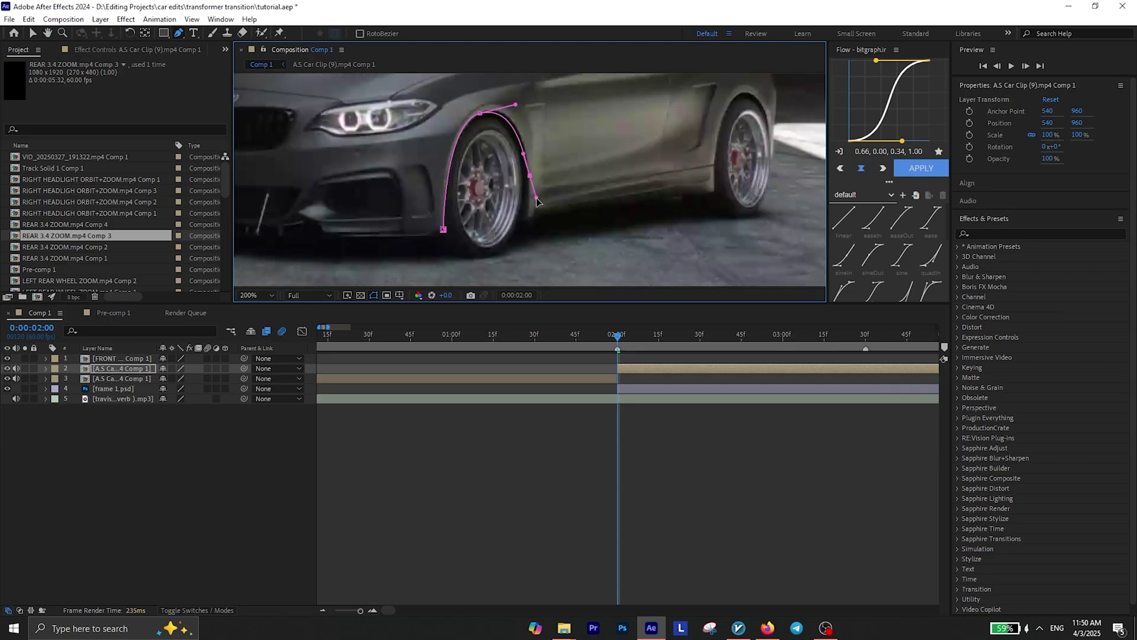
{"action": "left_click", "coordinate": [534, 205]}
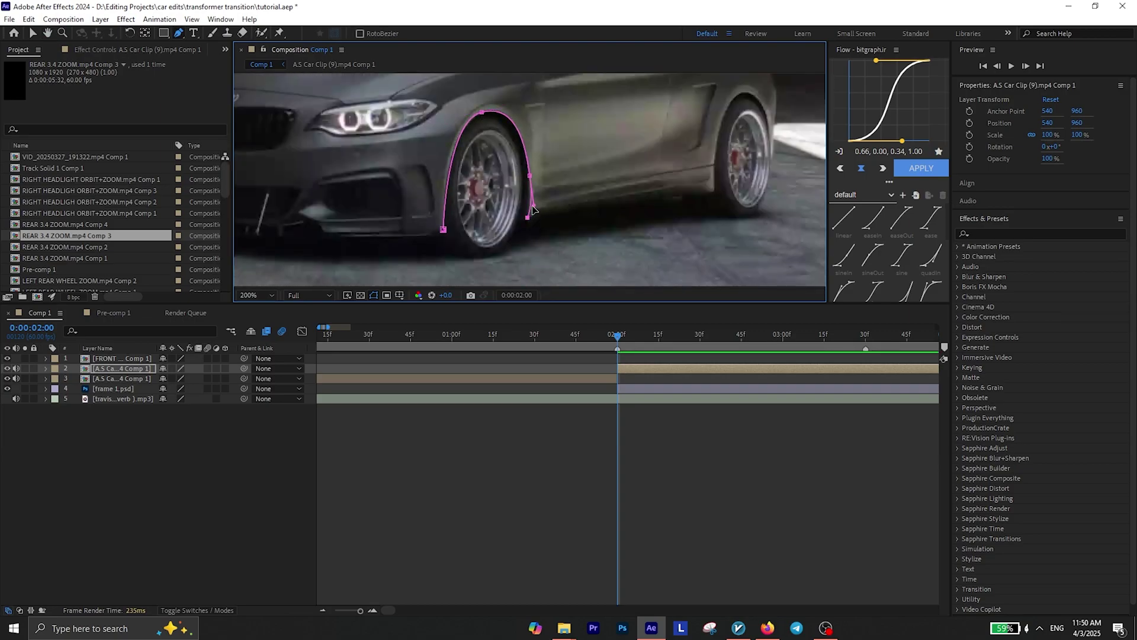
{"action": "left_click_drag", "start_coordinate": [455, 258], "coordinate": [445, 252]}
{"action": "left_click", "coordinate": [443, 229]}
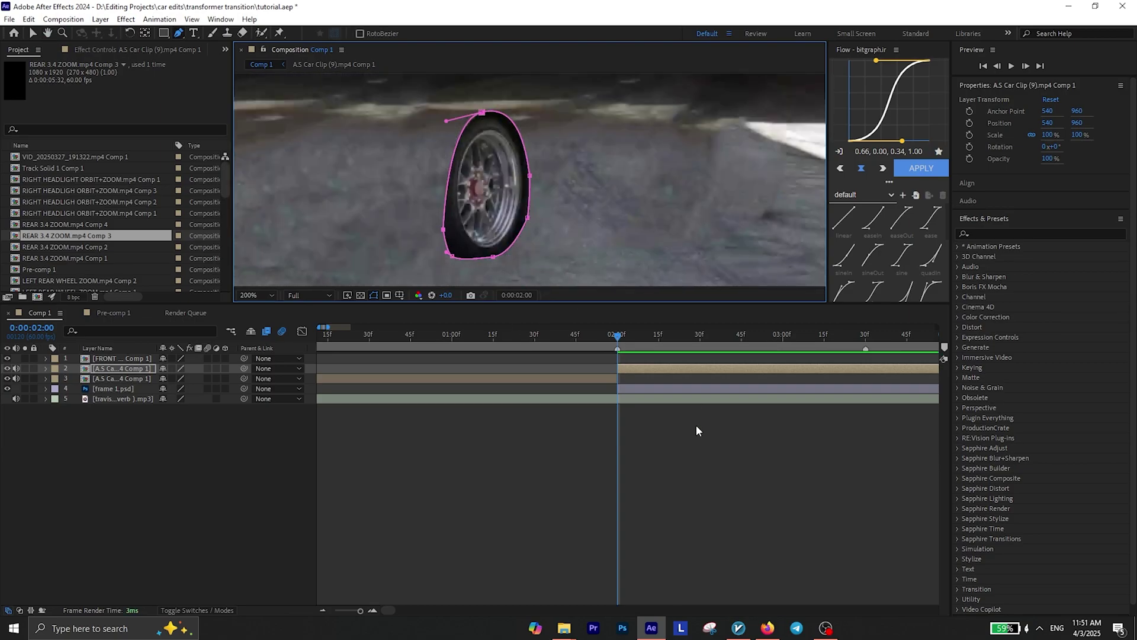
Step: Duplicate the masked tire layer and delete Mask 1 from the upper copy
{"action": "key", "text": "comma"}
{"action": "key", "text": "comma"}
{"action": "left_click", "coordinate": [662, 370]}
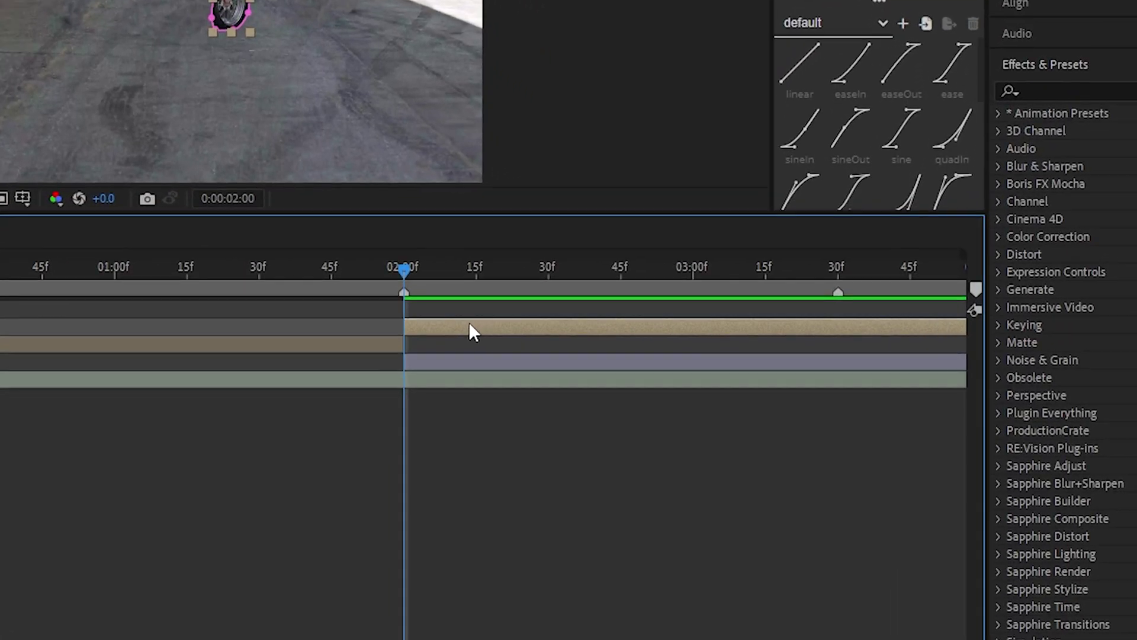
{"action": "key", "text": "m"}
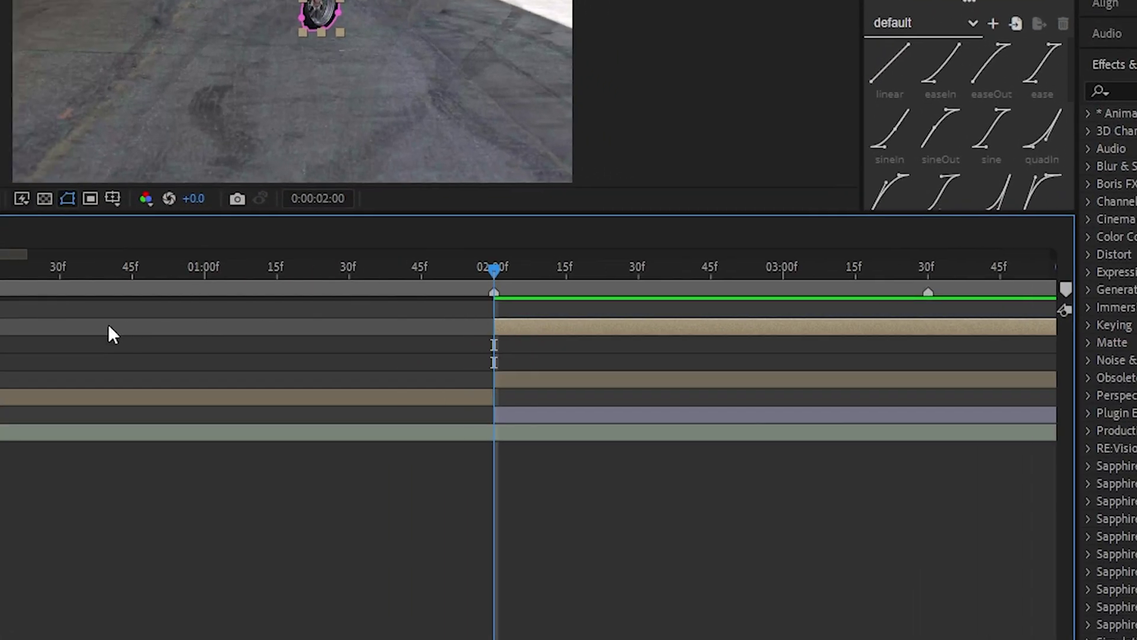
{"action": "left_click", "coordinate": [169, 346]}
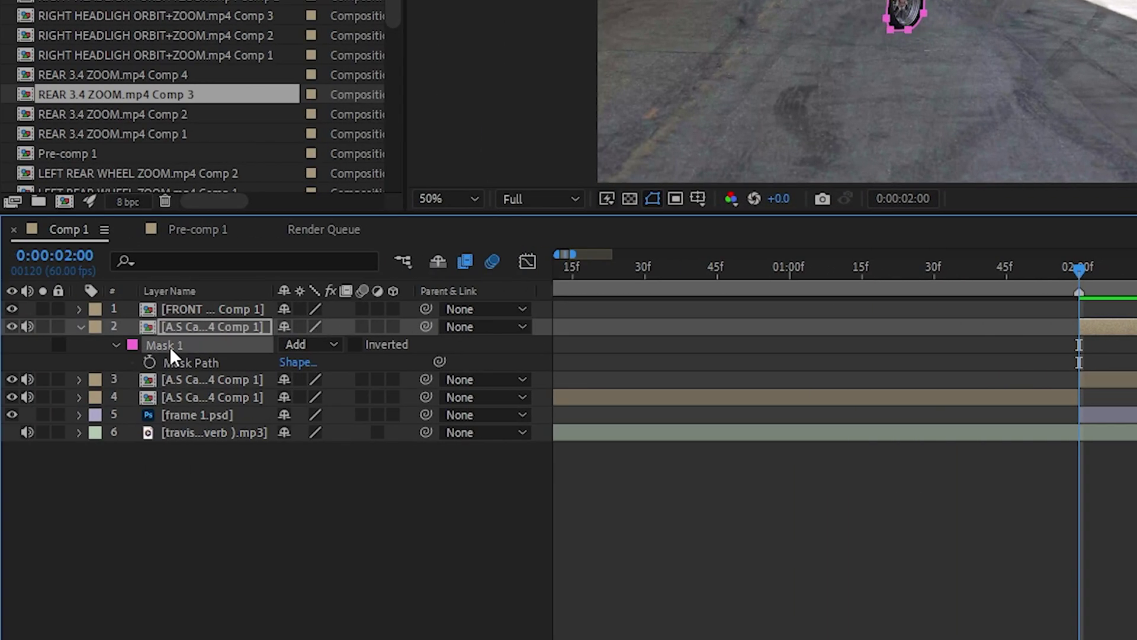
{"action": "key", "text": "Delete"}
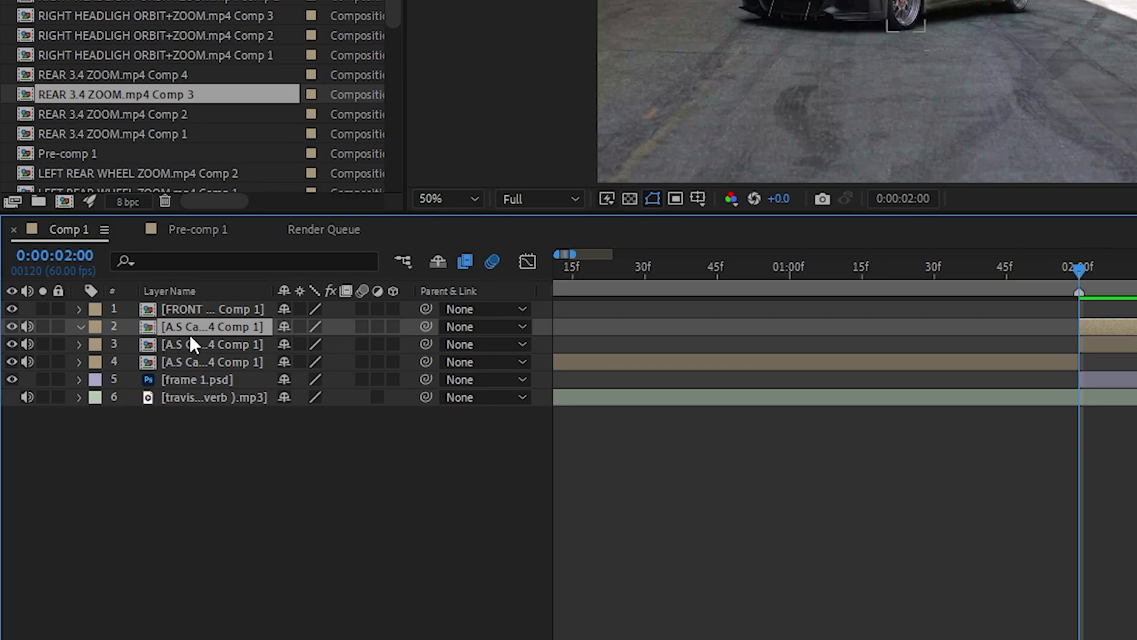
Step: Rename the layer that holds the tire mask as 1 front tire
{"action": "right_click", "coordinate": [224, 346]}
{"action": "left_click", "coordinate": [278, 283]}
{"action": "type", "text": "1 front tire"}
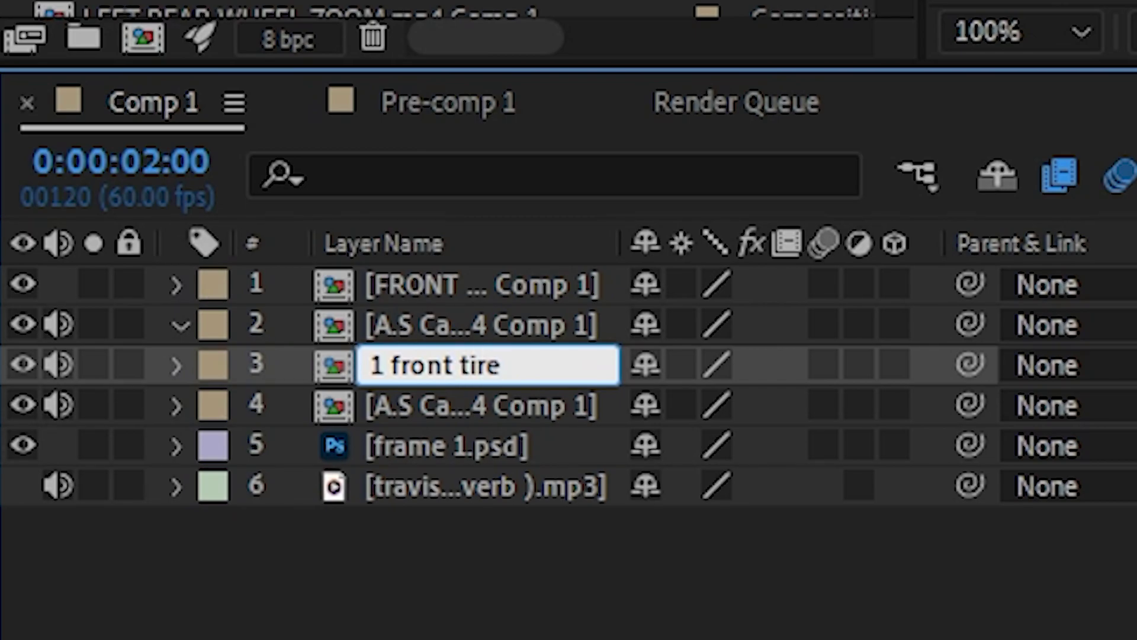
{"action": "key", "text": "Return"}
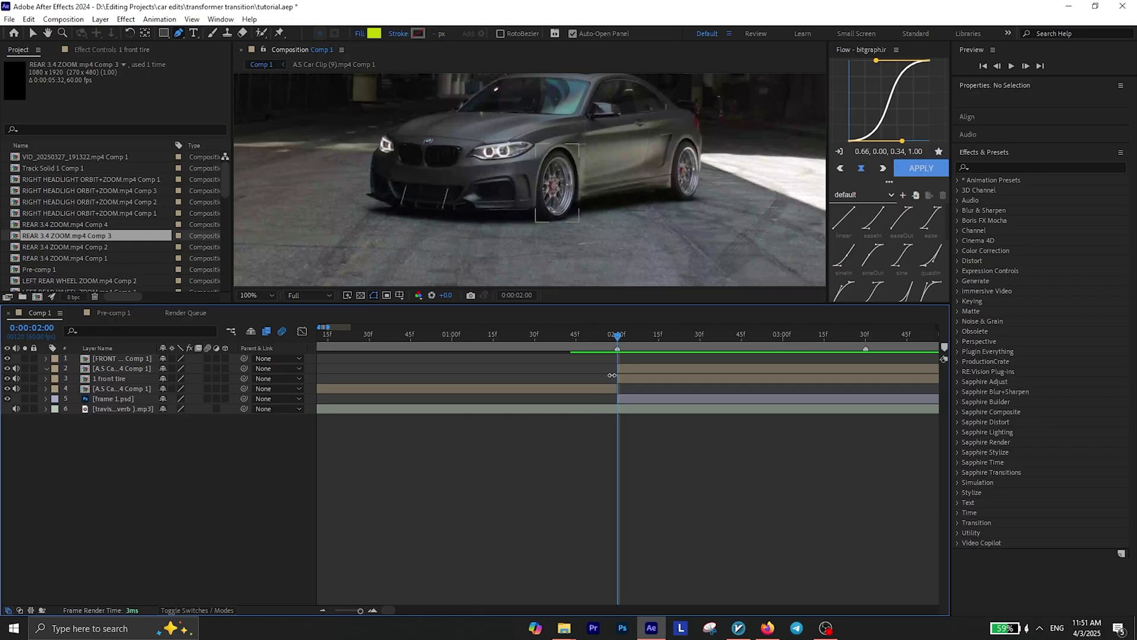
Step: Draw a closed Pen tool mask around the car's lower front bumper on the unmasked frozen copy
{"action": "left_click", "coordinate": [623, 368]}
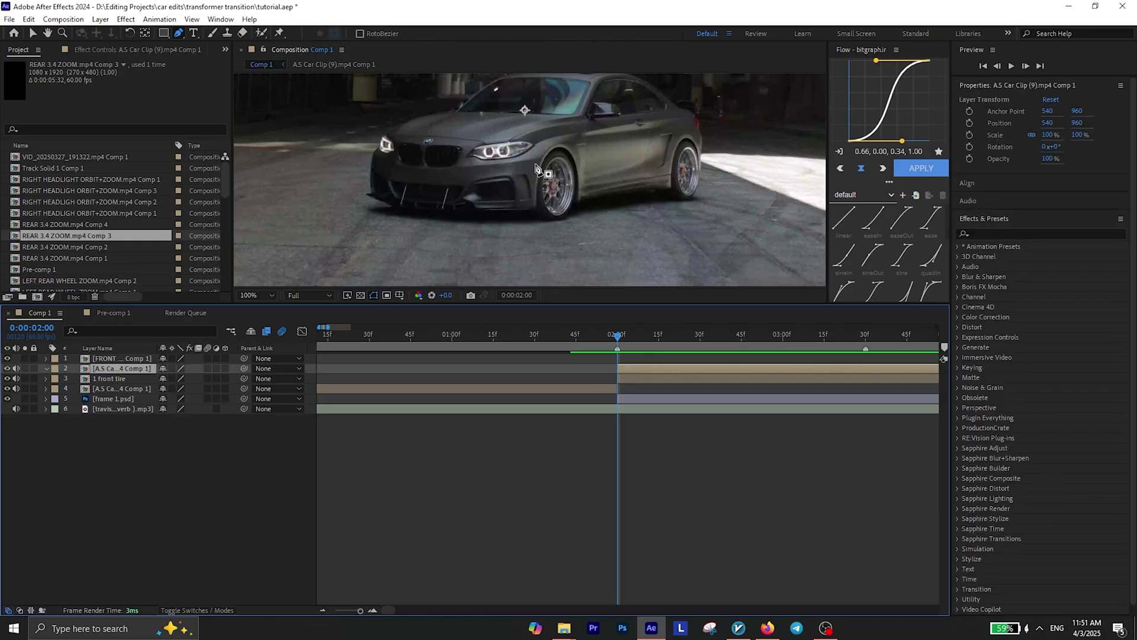
{"action": "scroll", "coordinate": [536, 168], "scroll_direction": "up", "scroll_amount": 1}
{"action": "left_click_drag", "start_coordinate": [543, 170], "coordinate": [609, 151]}
{"action": "left_click", "coordinate": [614, 132]}
{"action": "left_click_drag", "start_coordinate": [422, 154], "coordinate": [350, 153]}
{"action": "left_click", "coordinate": [274, 123]}
{"action": "left_click", "coordinate": [266, 151]}
{"action": "left_click", "coordinate": [266, 202]}
{"action": "left_click", "coordinate": [256, 206]}
{"action": "left_click_drag", "start_coordinate": [499, 249], "coordinate": [491, 245]}
{"action": "left_click", "coordinate": [568, 244]}
{"action": "left_click_drag", "start_coordinate": [596, 230], "coordinate": [599, 212]}
{"action": "left_click", "coordinate": [614, 133]}
Step: Duplicate the bumper layer, delete Mask 1 from the upper copy and collapse the lower copy's properties
{"action": "left_click", "coordinate": [636, 369]}
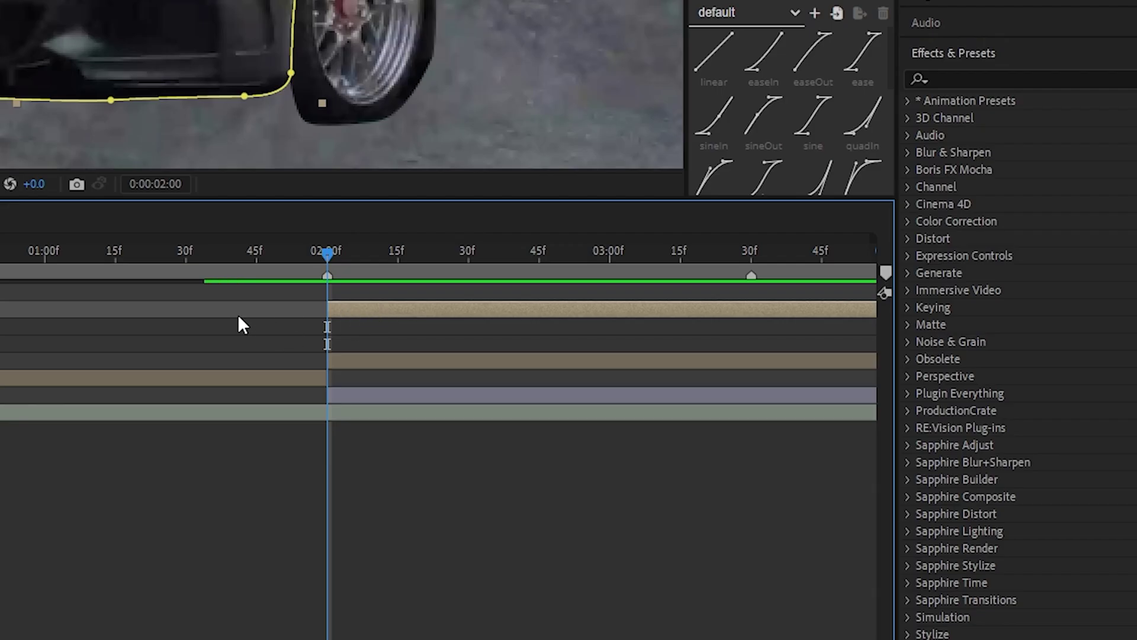
{"action": "key", "text": "ctrl+d"}
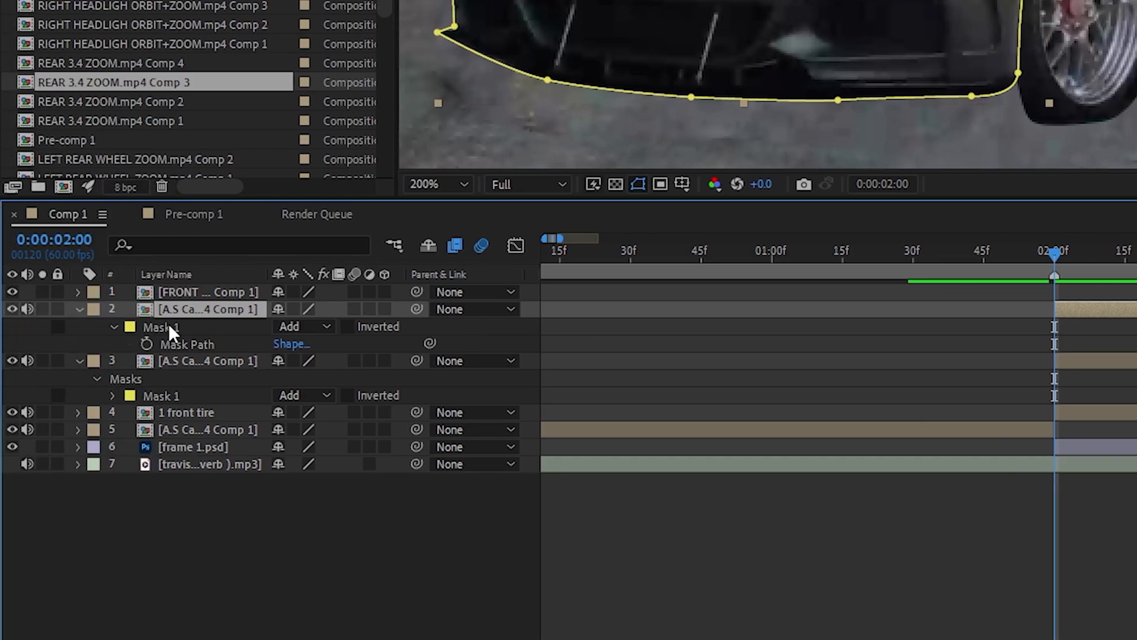
{"action": "left_click", "coordinate": [168, 327]}
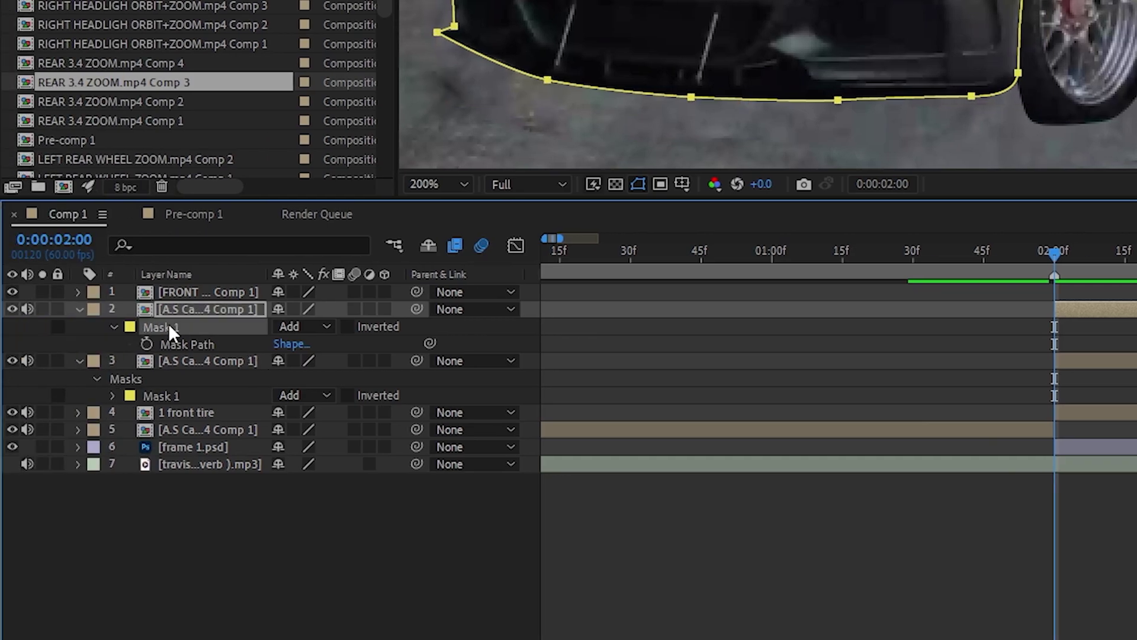
{"action": "key", "text": "Delete"}
{"action": "left_click", "coordinate": [79, 360]}
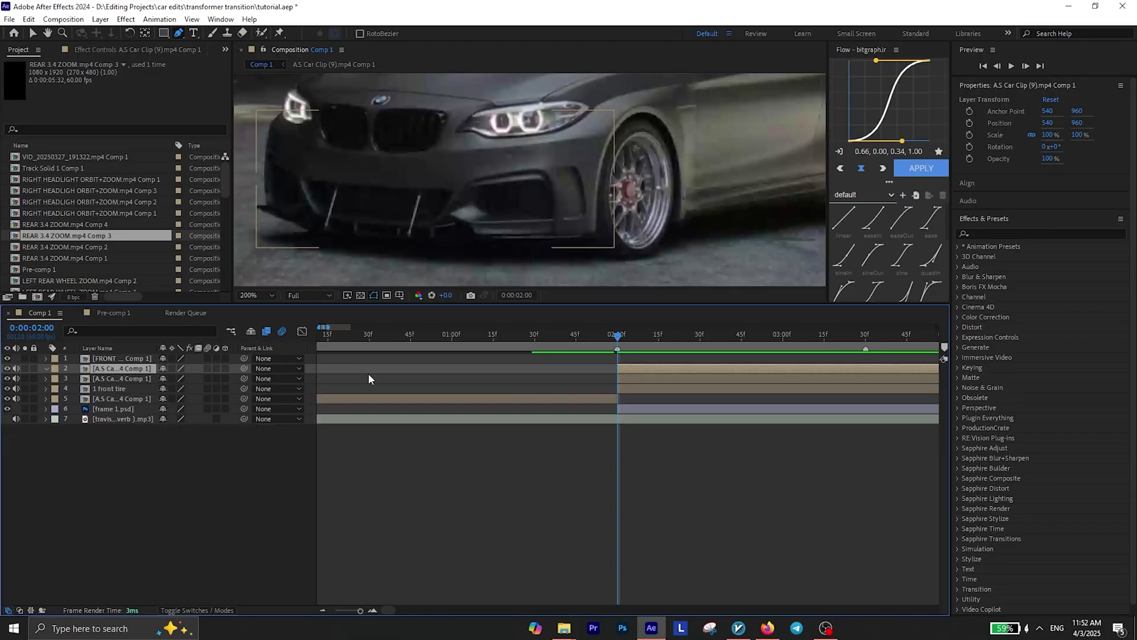
Step: Start a Pen tool mask on the new unmasked copy at the car's upper front section
{"action": "left_click_drag", "start_coordinate": [443, 160], "coordinate": [517, 224]}
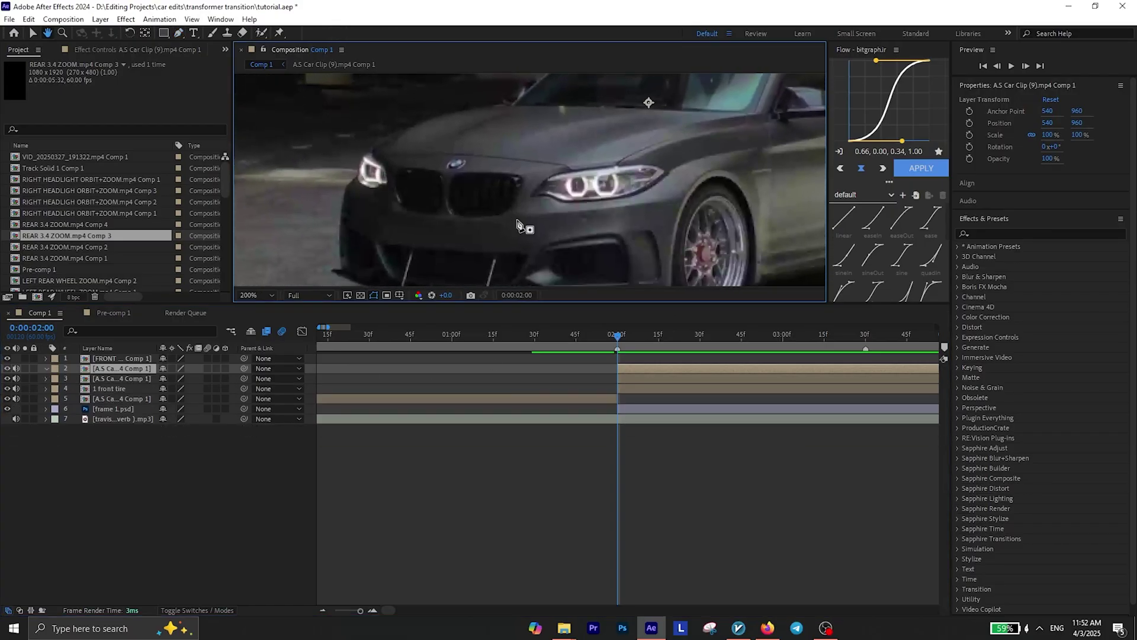
{"action": "left_click", "coordinate": [695, 184]}
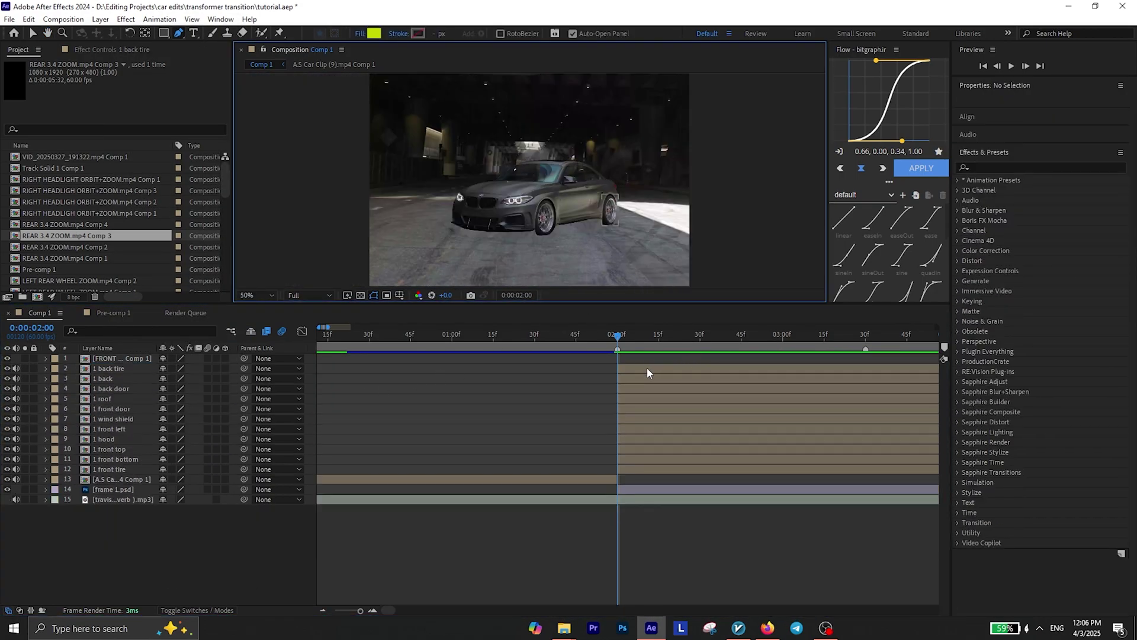
Step: Check the mask outlines of the separated car part layers, going from 1 back tire down to 1 front top
{"action": "left_click", "coordinate": [648, 369]}
{"action": "left_click", "coordinate": [651, 379]}
{"action": "left_click", "coordinate": [654, 389]}
{"action": "left_click", "coordinate": [661, 409]}
{"action": "left_click", "coordinate": [661, 429]}
{"action": "left_click", "coordinate": [659, 438]}
{"action": "left_click", "coordinate": [657, 448]}
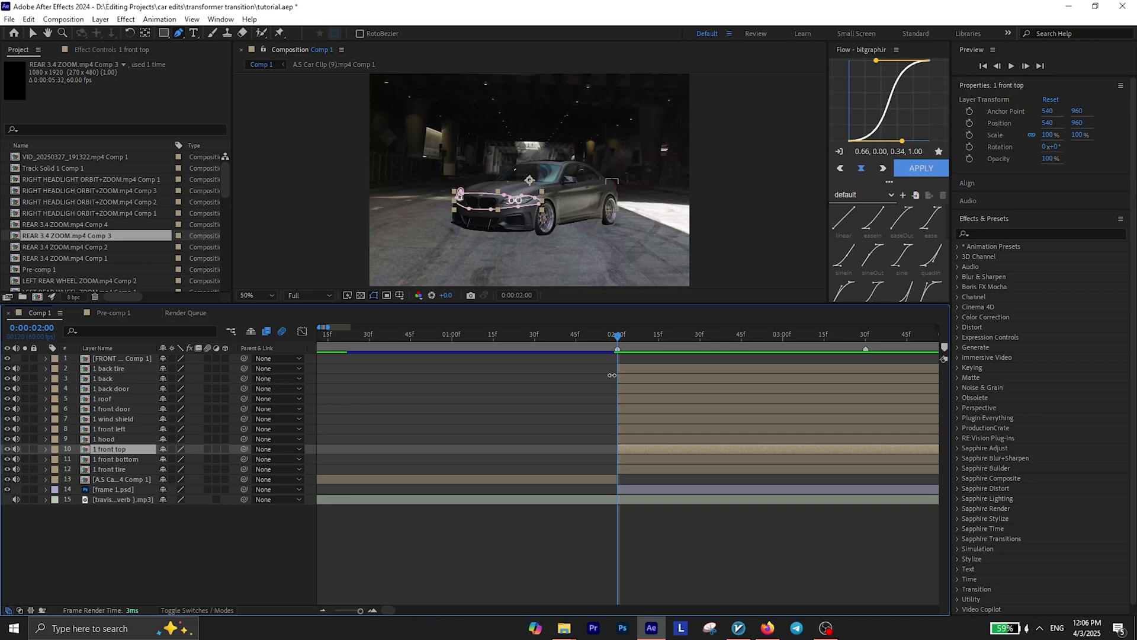
Step: Duplicate the second car's FRONT clip layer at its start, 0:00:04:04
{"action": "left_click", "coordinate": [650, 367]}
{"action": "left_click", "coordinate": [544, 393]}
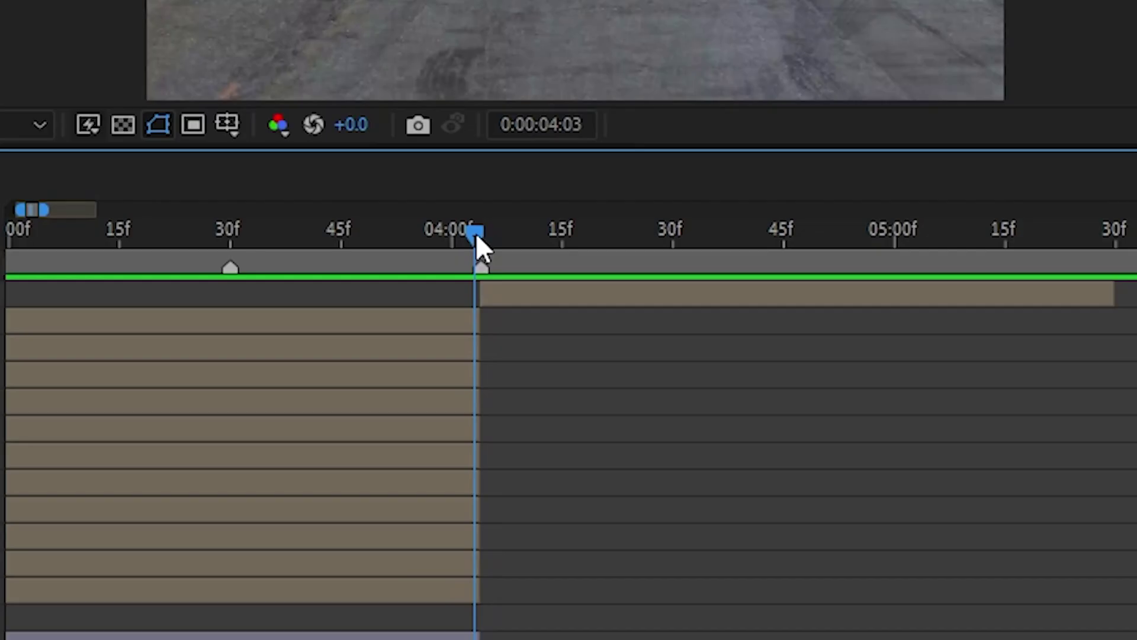
{"action": "left_click_drag", "start_coordinate": [492, 335], "coordinate": [495, 335]}
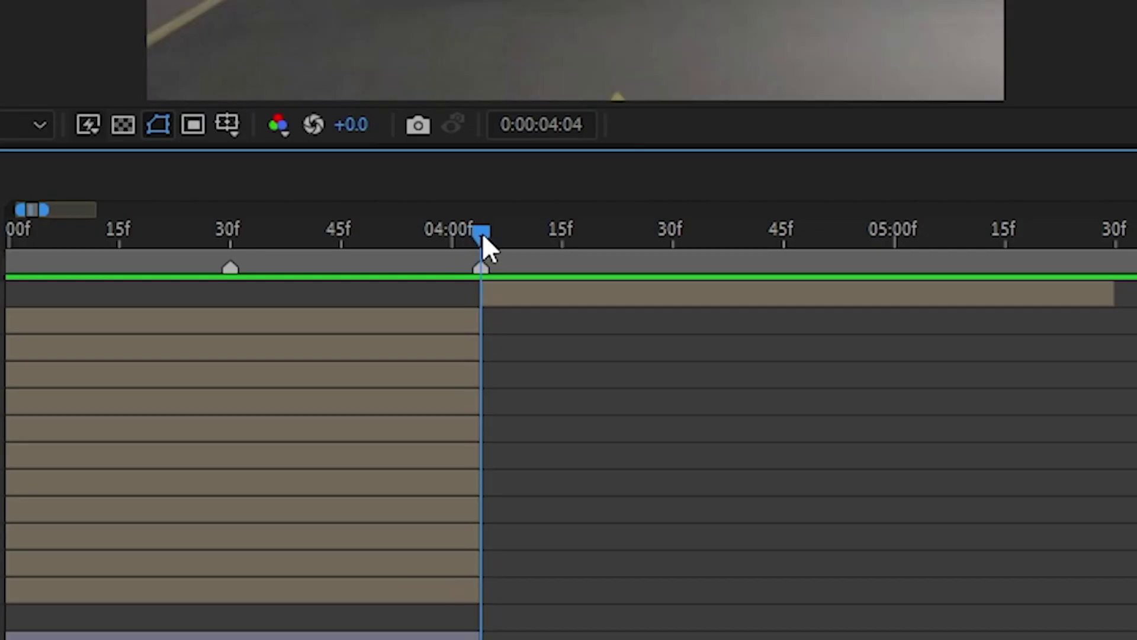
{"action": "left_click", "coordinate": [514, 293]}
{"action": "key", "text": "ctrl+d"}
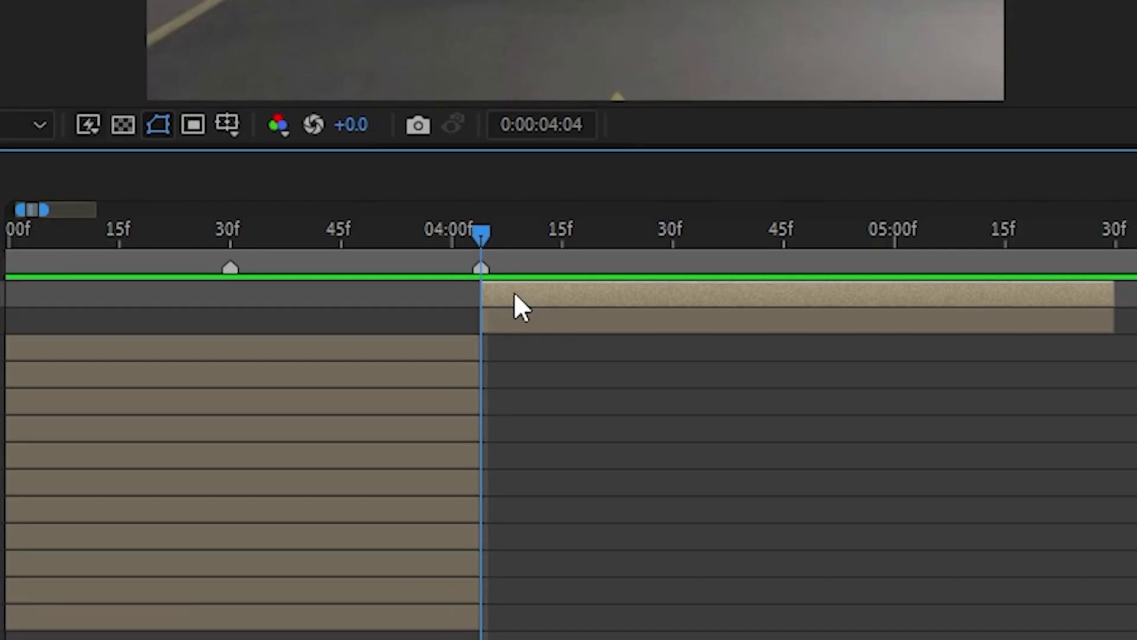
Step: Apply Freeze Frame to one FRONT clip copy and set the other copy's Time Remap to 0:00:09:02
{"action": "right_click", "coordinate": [514, 294]}
{"action": "mouse_move", "coordinate": [674, 221]}
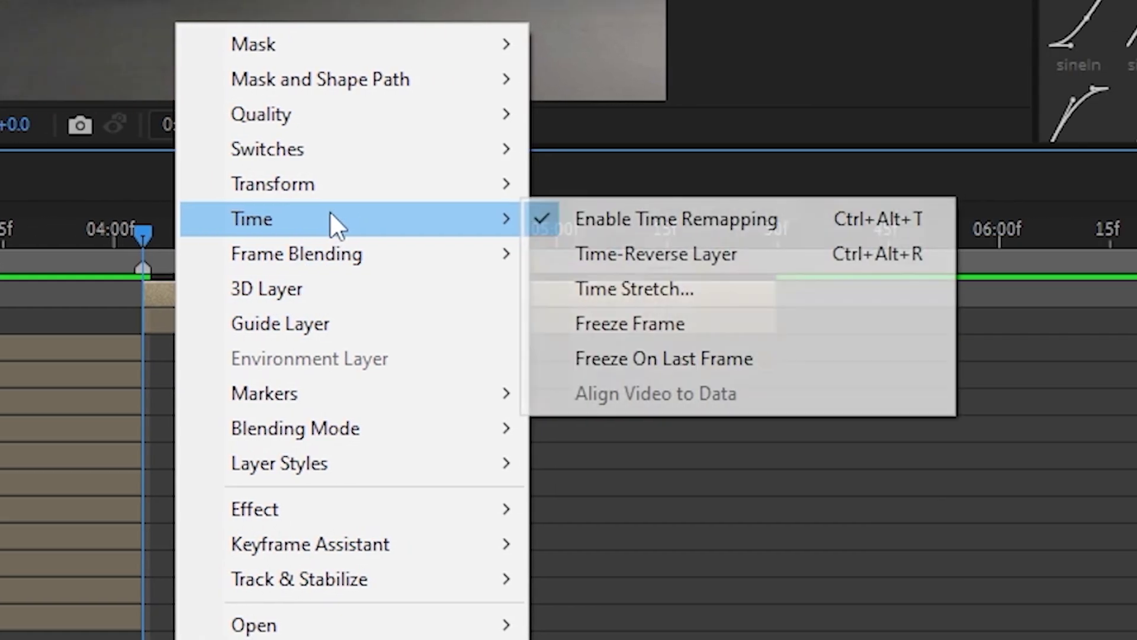
{"action": "left_click", "coordinate": [984, 322]}
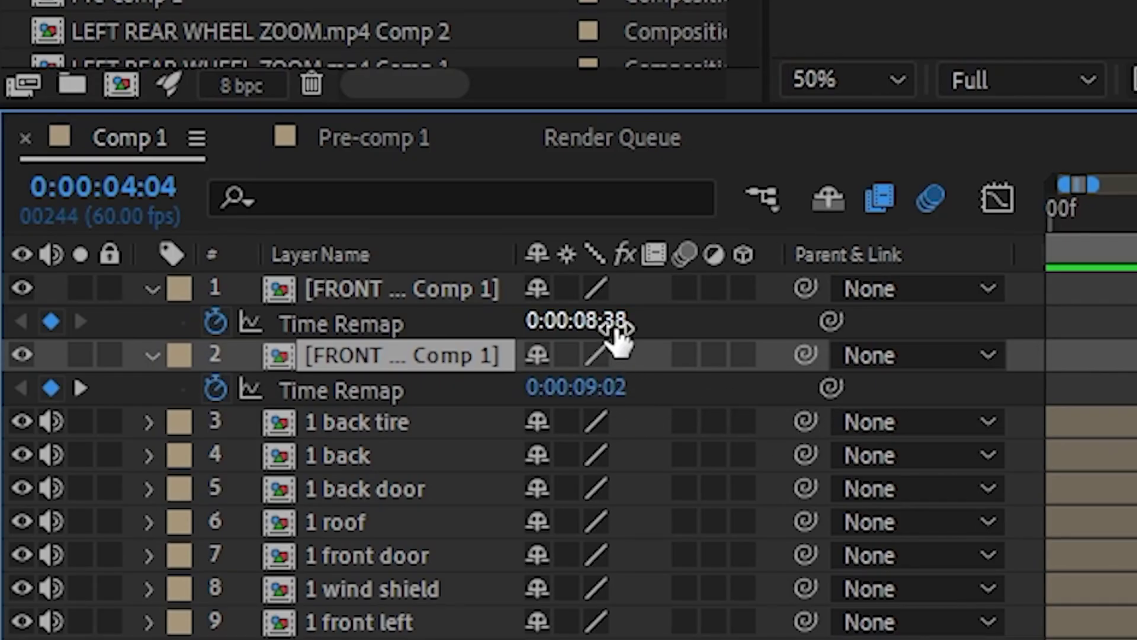
{"action": "left_click_drag", "start_coordinate": [616, 328], "coordinate": [660, 322]}
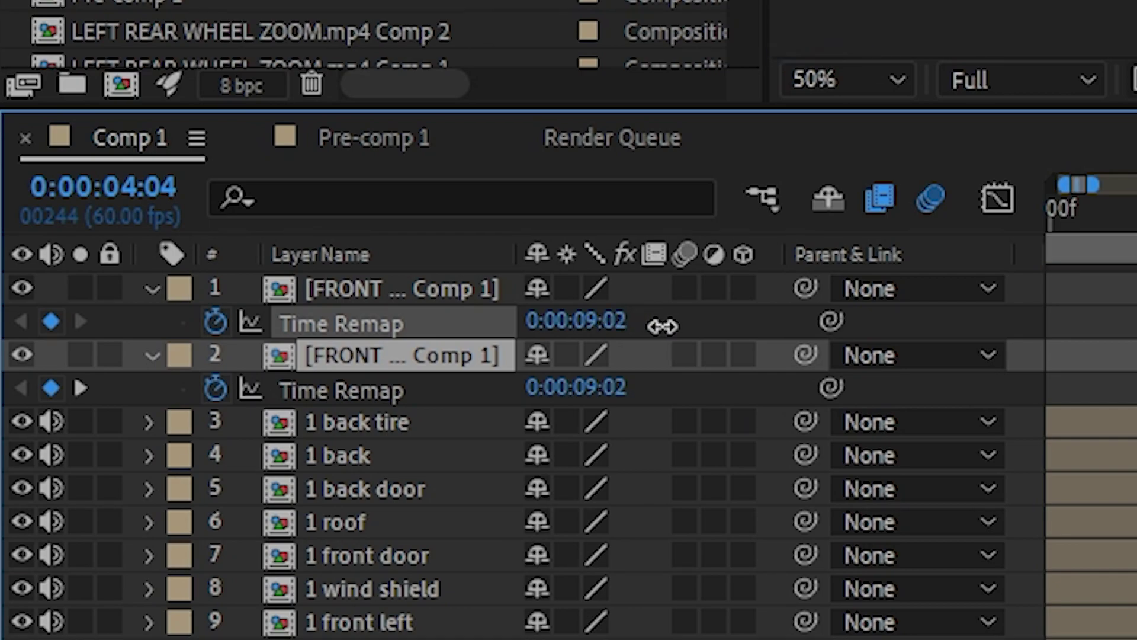
Step: Hide all the first car's part layers, from 1 back tire through 1 front tire
{"action": "left_click", "coordinate": [495, 401]}
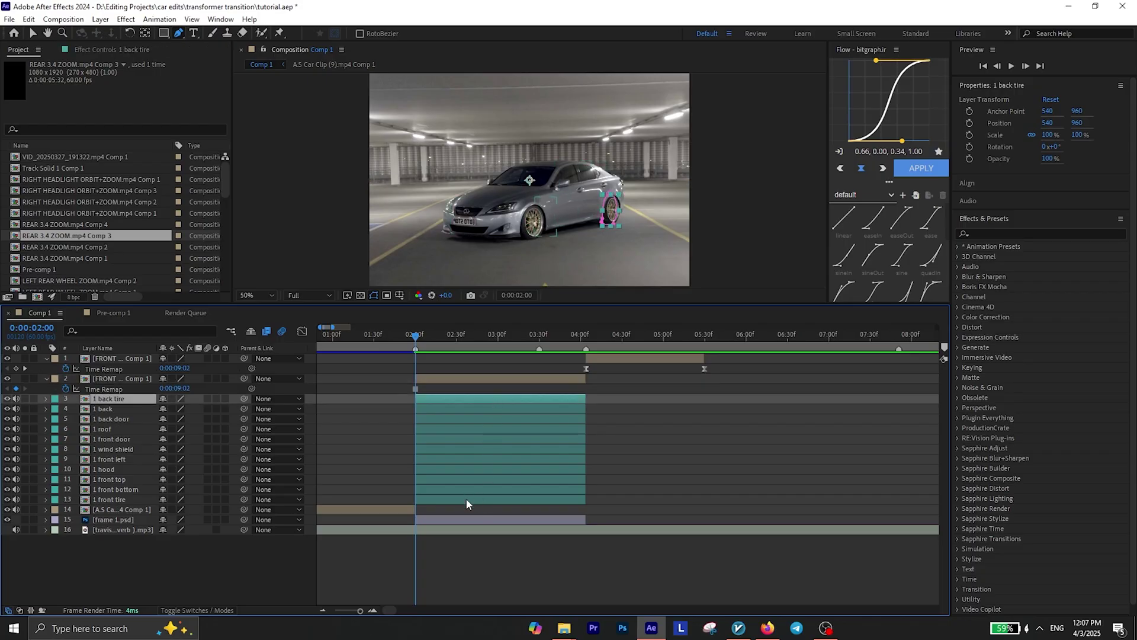
{"action": "left_click", "coordinate": [467, 499], "text": "shift"}
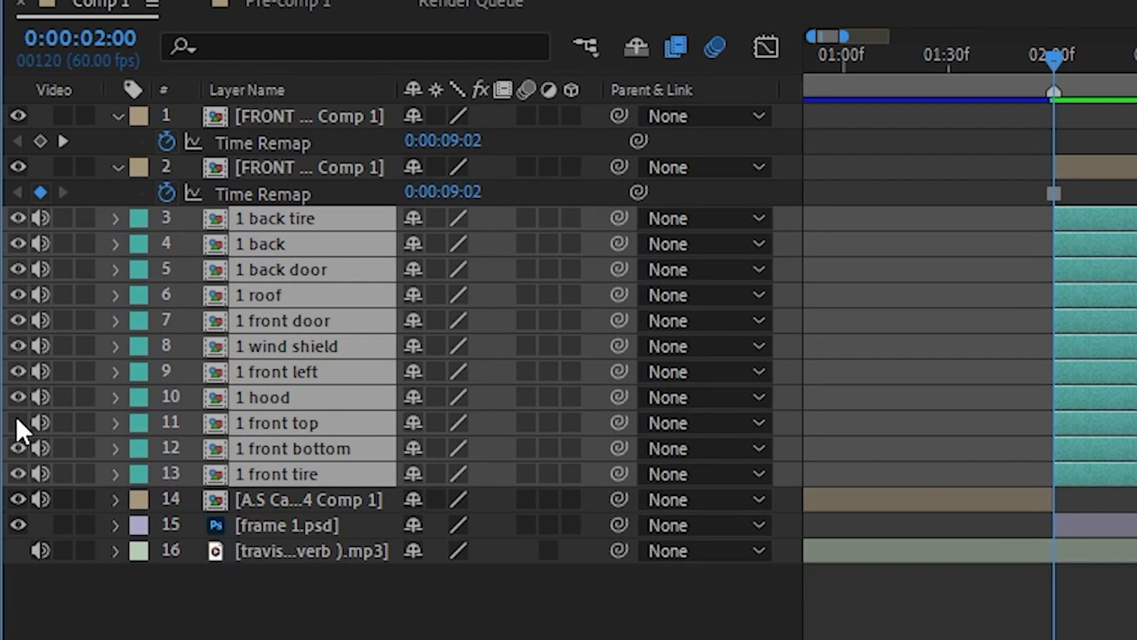
{"action": "left_click", "coordinate": [7, 478]}
{"action": "key", "text": "F2"}
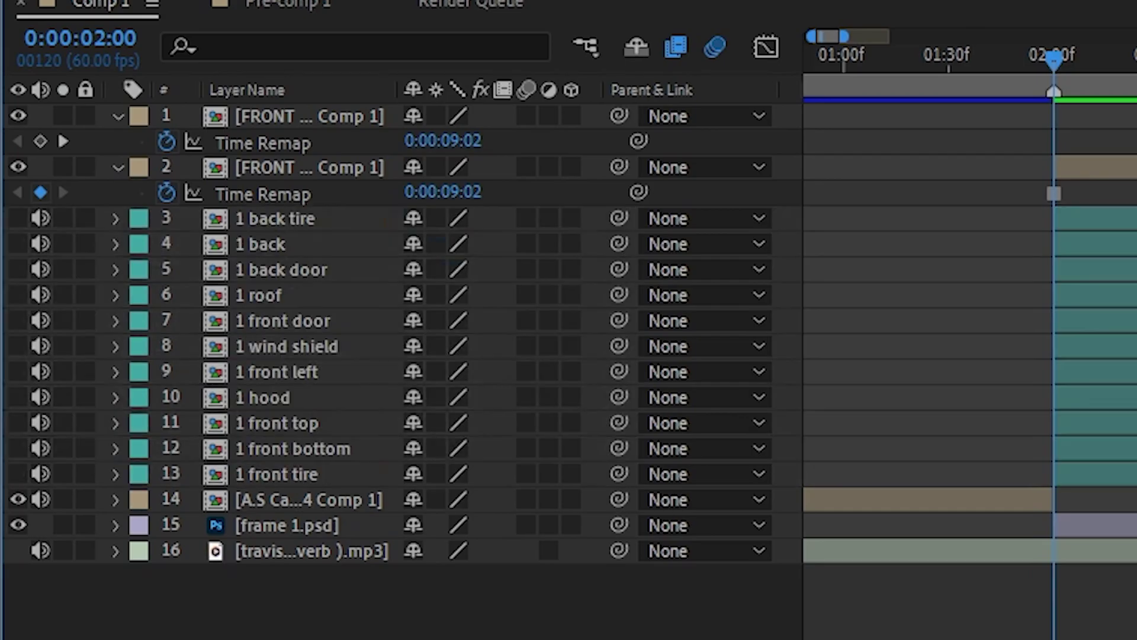
Step: Draw a closed Pen tool mask around the second car's front tire on the frozen FRONT layer
{"action": "left_click", "coordinate": [1096, 167]}
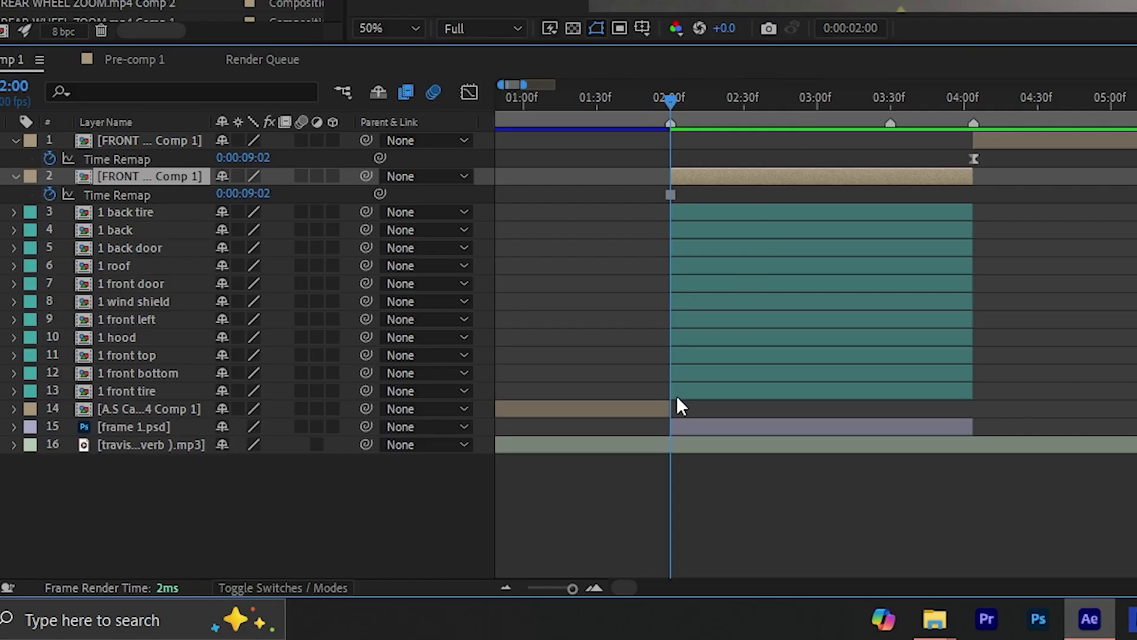
{"action": "left_click", "coordinate": [684, 395]}
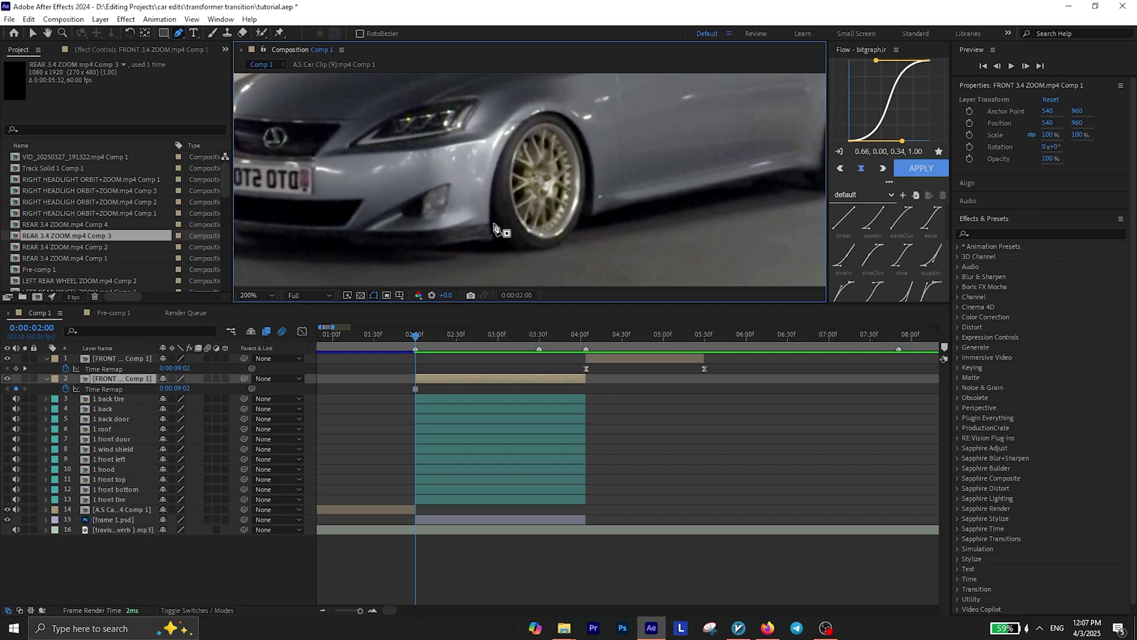
{"action": "left_click", "coordinate": [491, 234]}
{"action": "left_click", "coordinate": [515, 133]}
{"action": "left_click", "coordinate": [546, 101]}
{"action": "left_click", "coordinate": [571, 118]}
{"action": "left_click", "coordinate": [596, 138]}
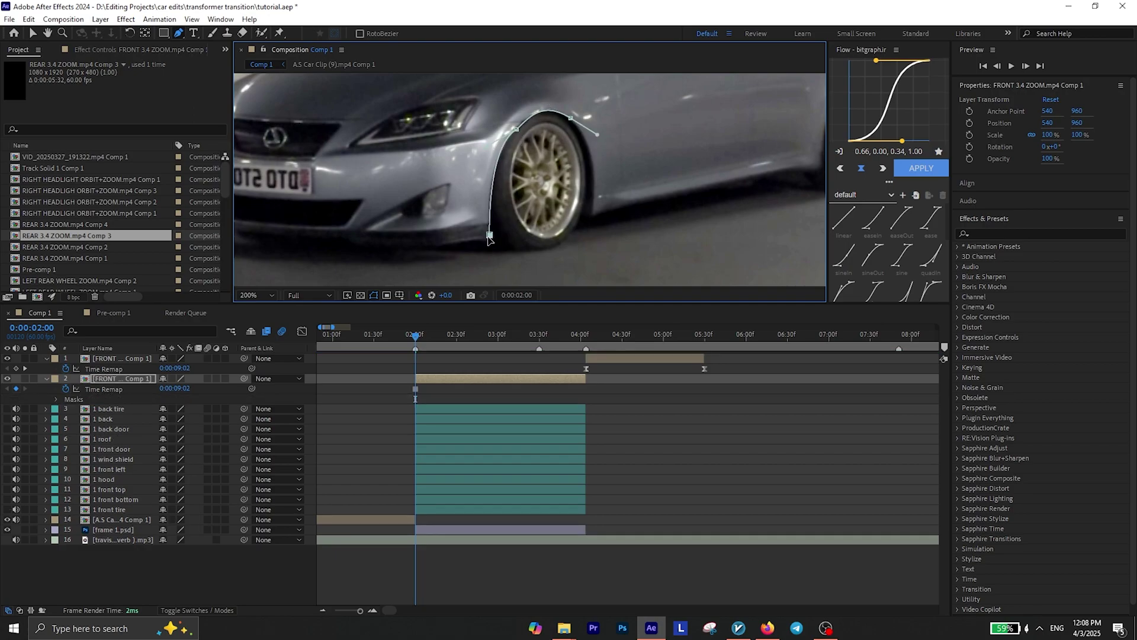
{"action": "left_click", "coordinate": [597, 135]}
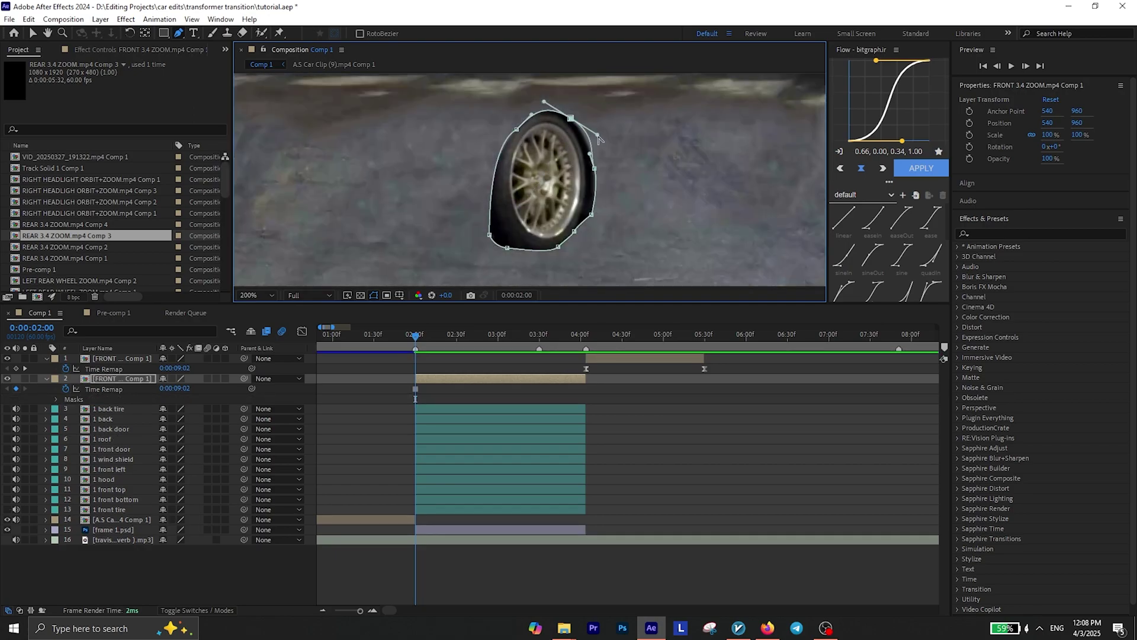
Step: Duplicate the masked tire layer and delete Mask 1 from the upper copy
{"action": "key", "text": "ctrl+d"}
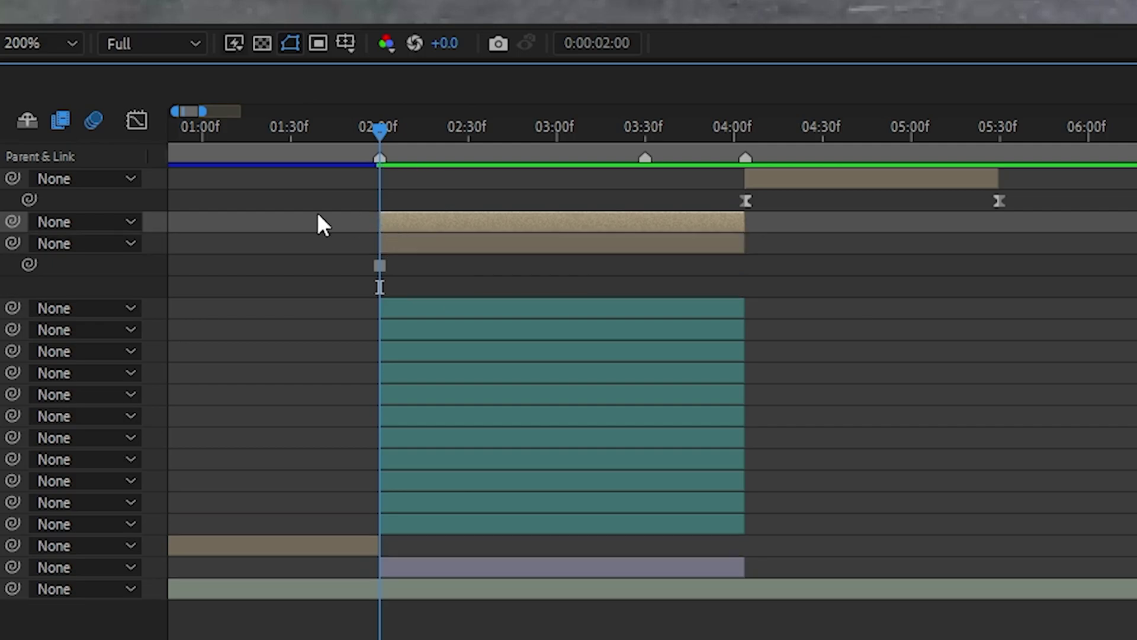
{"action": "key", "text": "m"}
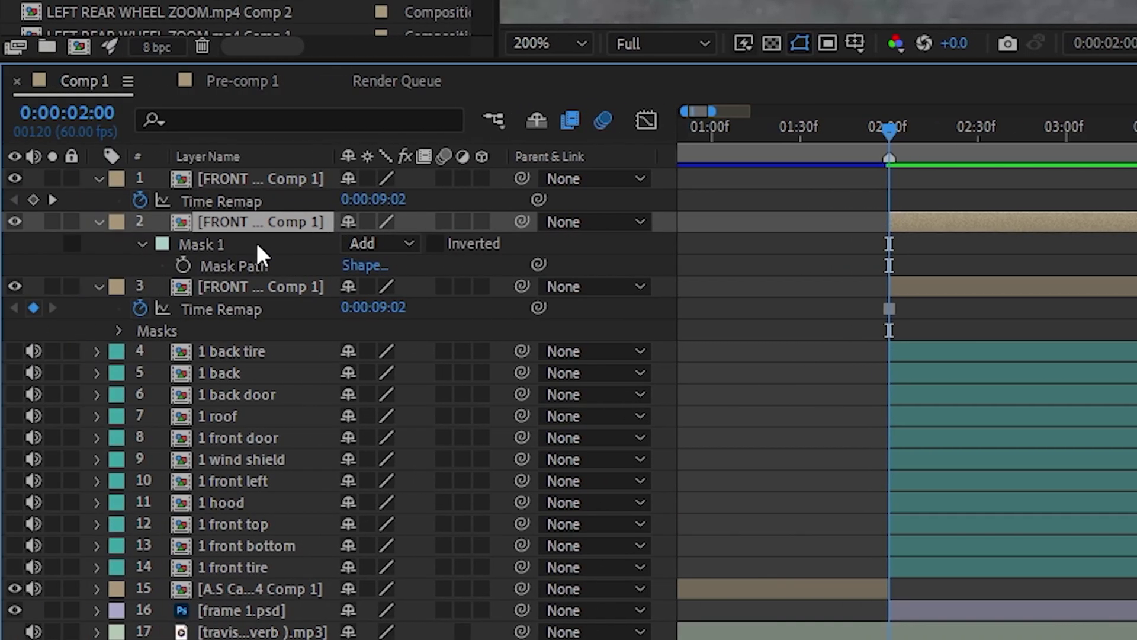
{"action": "key", "text": "m"}
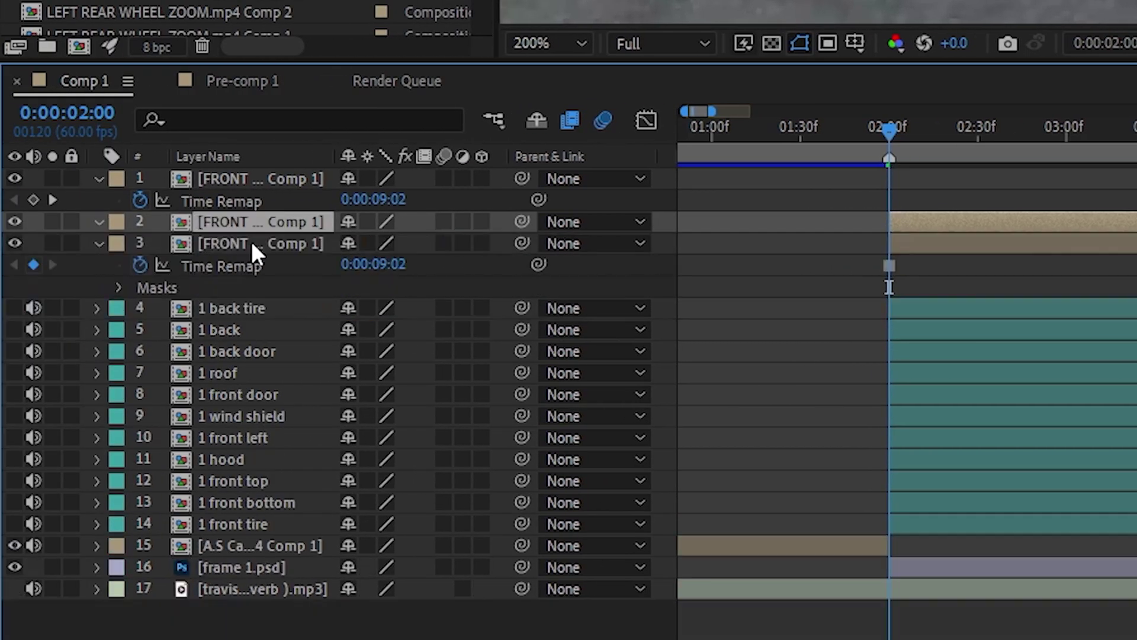
Step: Rename the second car's masked tire layer as 2 front tire
{"action": "right_click", "coordinate": [239, 248]}
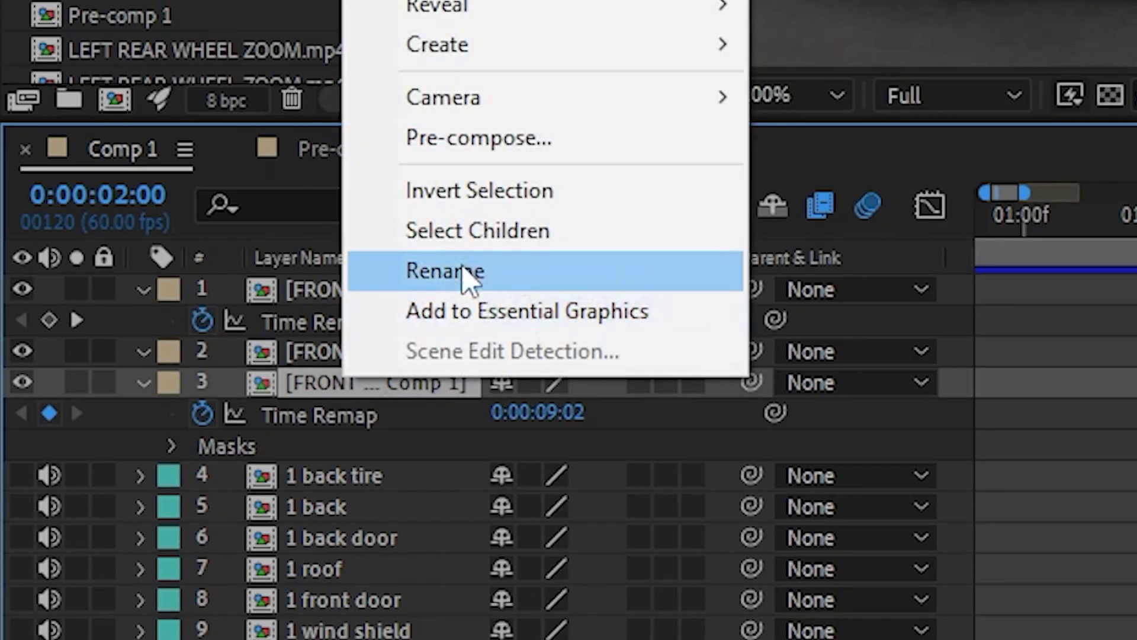
{"action": "left_click", "coordinate": [468, 273]}
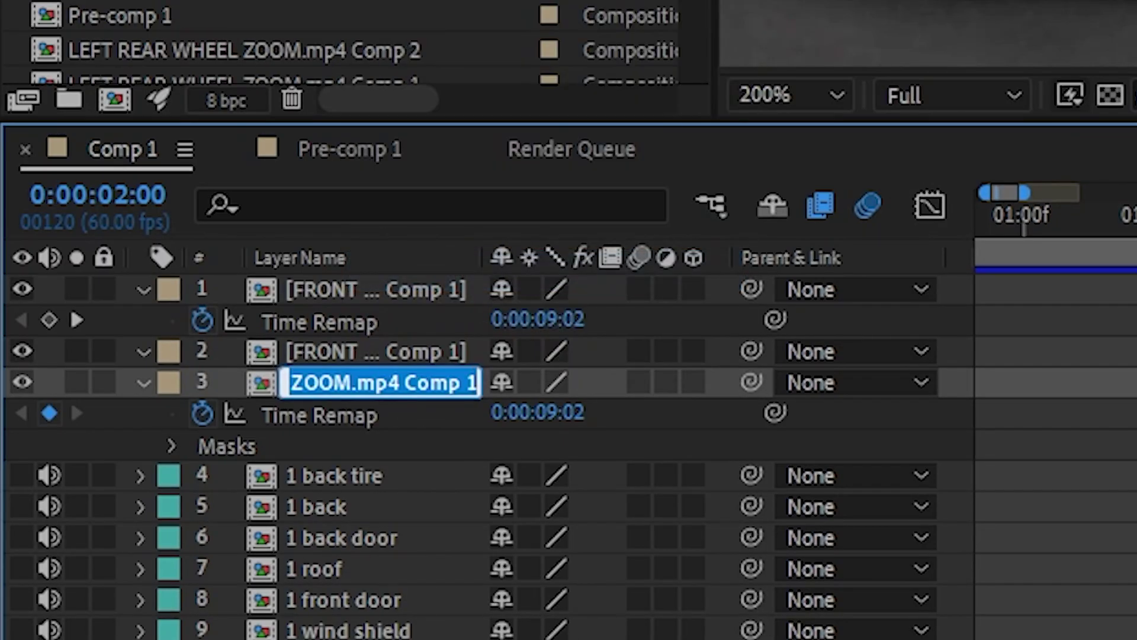
{"action": "type", "text": "2"}
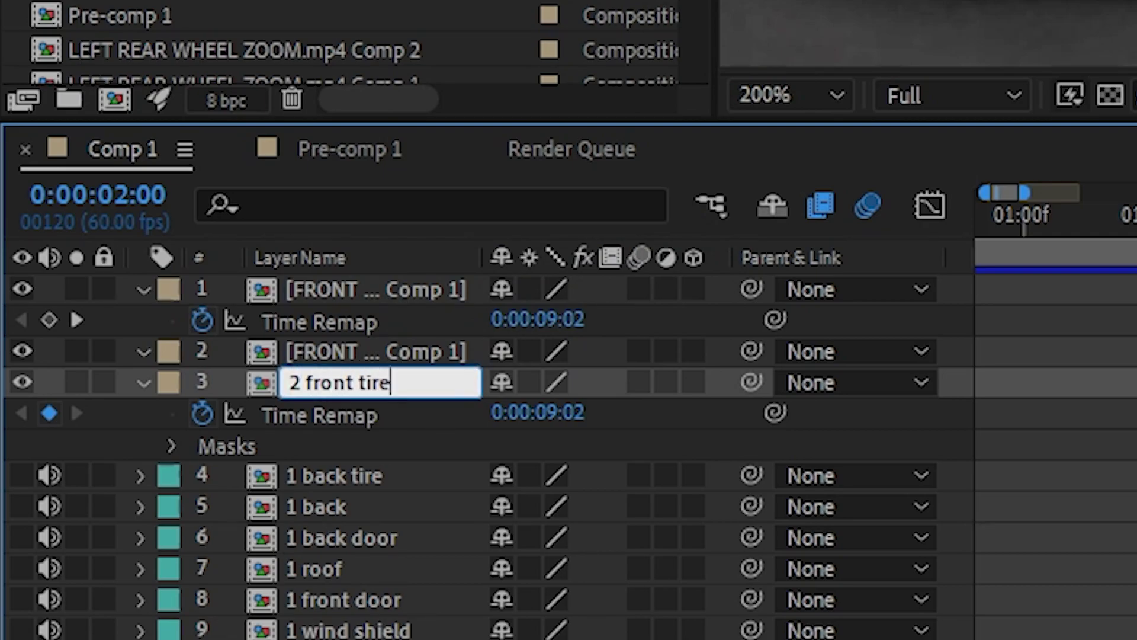
{"action": "type", "text": " front tire"}
{"action": "key", "text": "Return"}
{"action": "key", "text": "F4"}
{"action": "key", "text": "F4"}
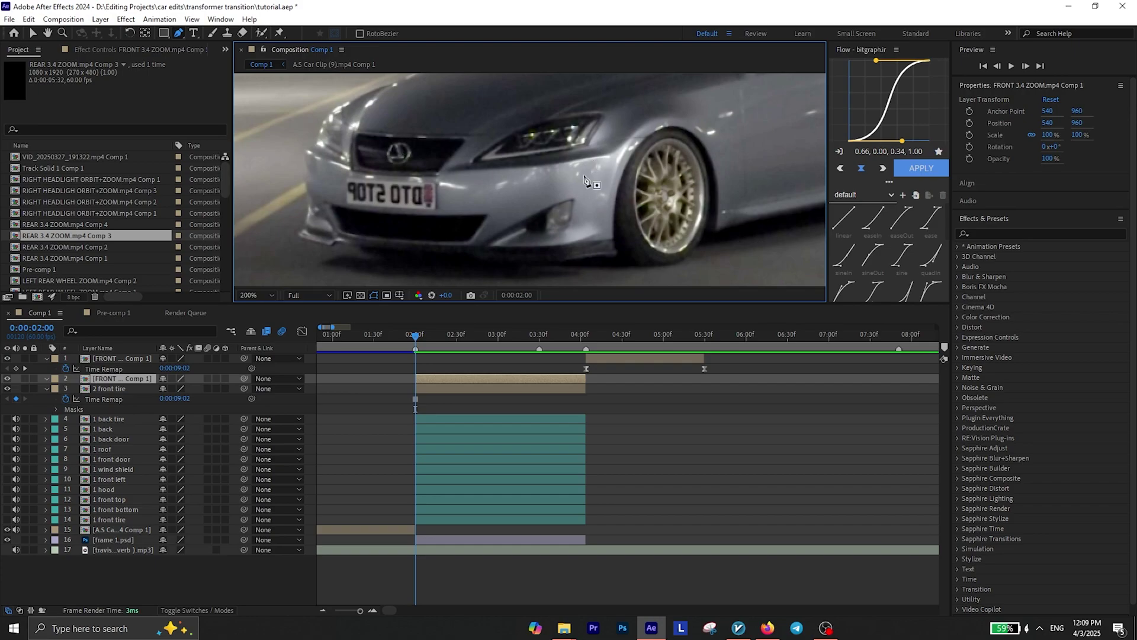
Step: Draw a closed Pen tool mask around the second car's lower front bumper on the unmasked frozen copy
{"action": "left_click", "coordinate": [635, 149]}
{"action": "left_click_drag", "start_coordinate": [468, 171], "coordinate": [422, 174]}
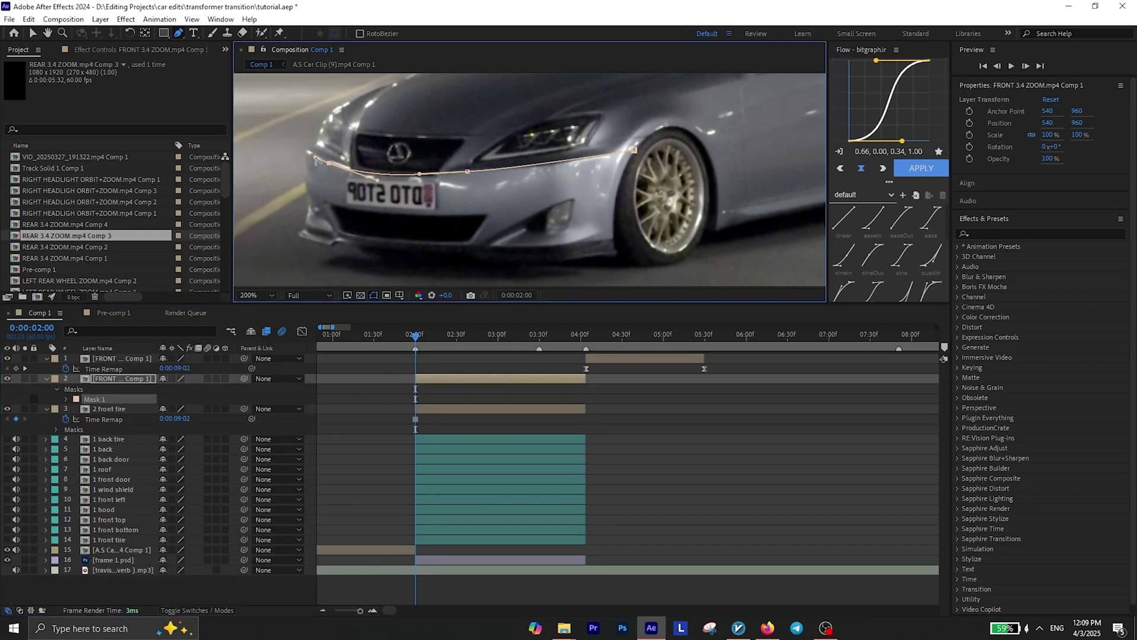
{"action": "left_click", "coordinate": [296, 235]}
{"action": "left_click", "coordinate": [310, 241]}
{"action": "left_click", "coordinate": [330, 246]}
{"action": "left_click", "coordinate": [364, 247]}
{"action": "left_click", "coordinate": [481, 258]}
{"action": "left_click", "coordinate": [555, 261]}
{"action": "left_click", "coordinate": [614, 255]}
{"action": "left_click", "coordinate": [613, 216]}
{"action": "left_click", "coordinate": [623, 174]}
{"action": "left_click", "coordinate": [635, 150]}
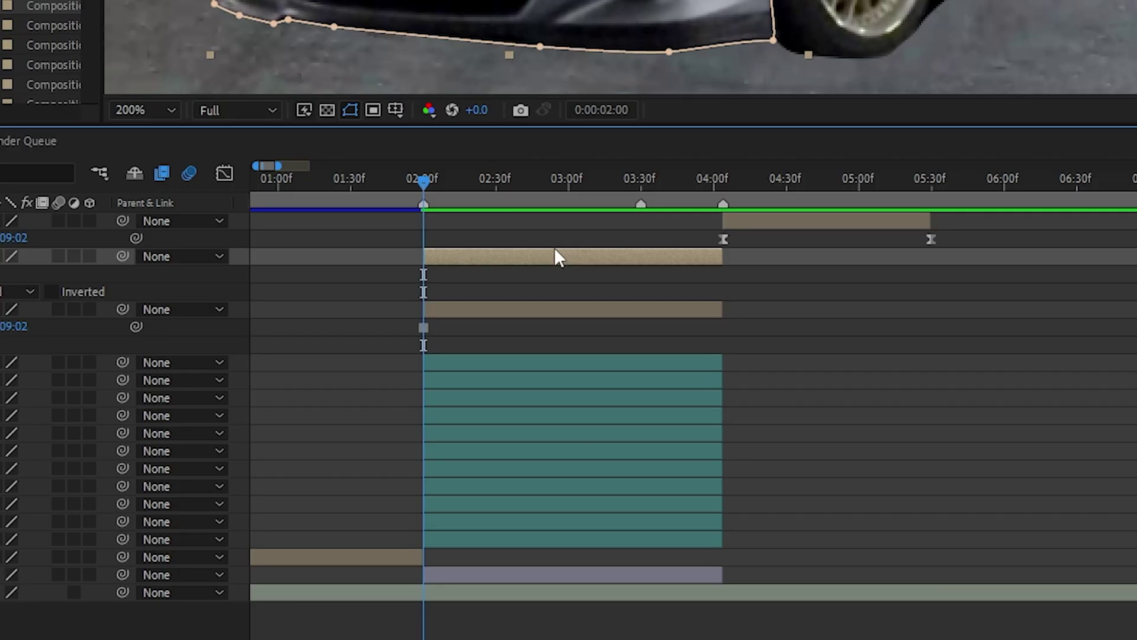
Step: Duplicate the second car's masked bumper layer and delete Mask 1 from the upper copy
{"action": "left_click", "coordinate": [487, 379]}
{"action": "key", "text": "ctrl+d"}
{"action": "key", "text": "m"}
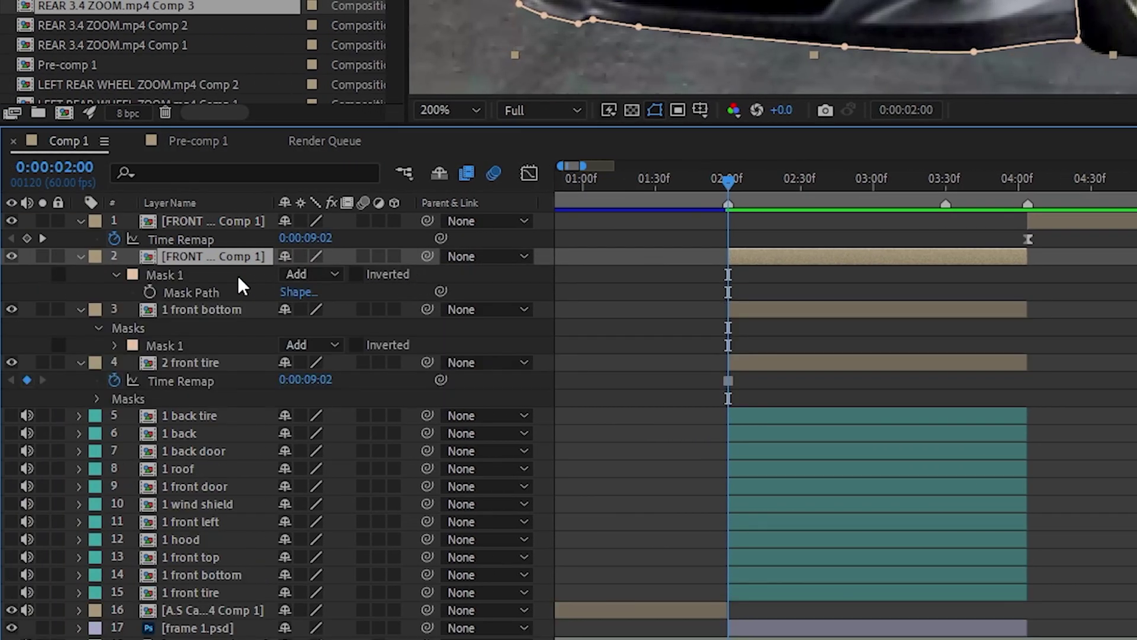
{"action": "key", "text": "ctrl+z"}
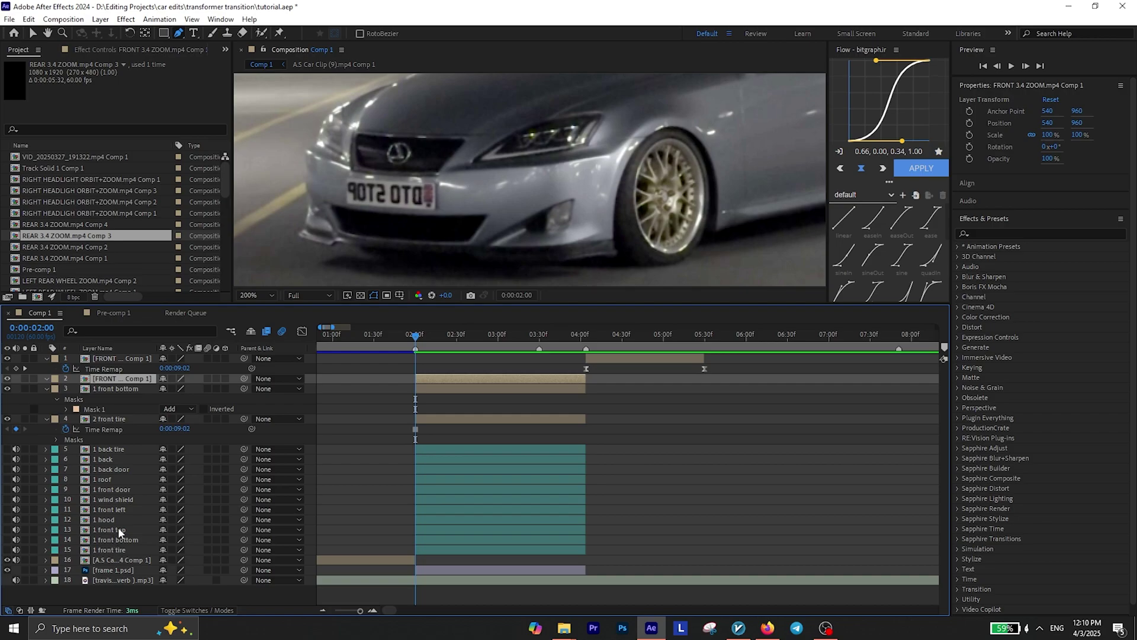
{"action": "left_click", "coordinate": [206, 557]}
{"action": "left_click", "coordinate": [629, 197]}
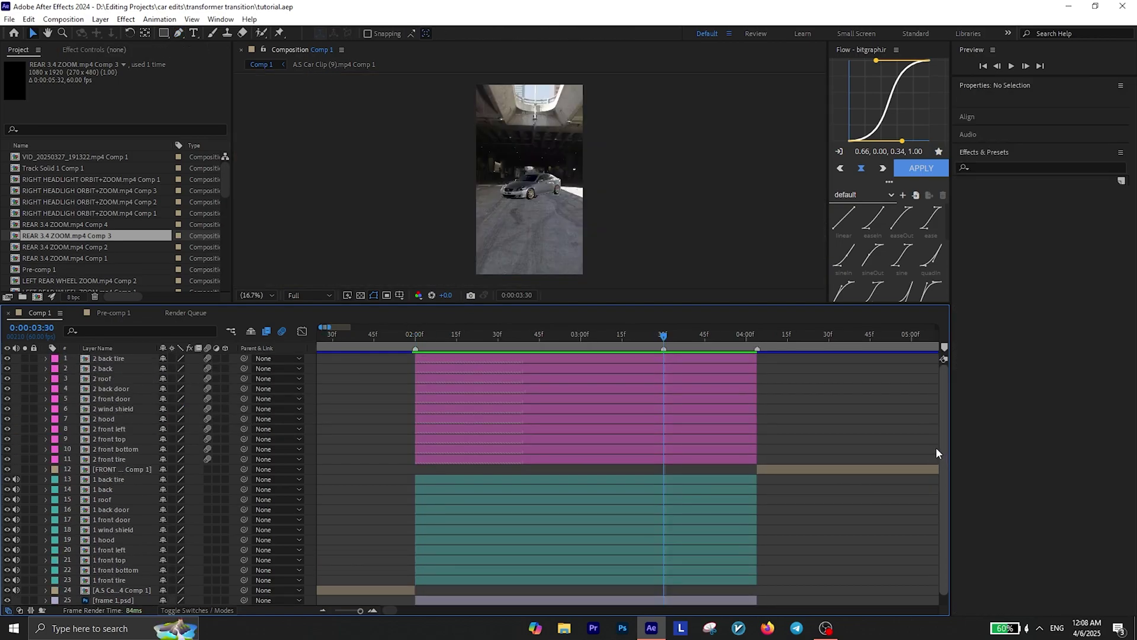
Step: Check the two sets of separated car part layers, those prefixed 2 and those prefixed 1
{"action": "left_click", "coordinate": [688, 358]}
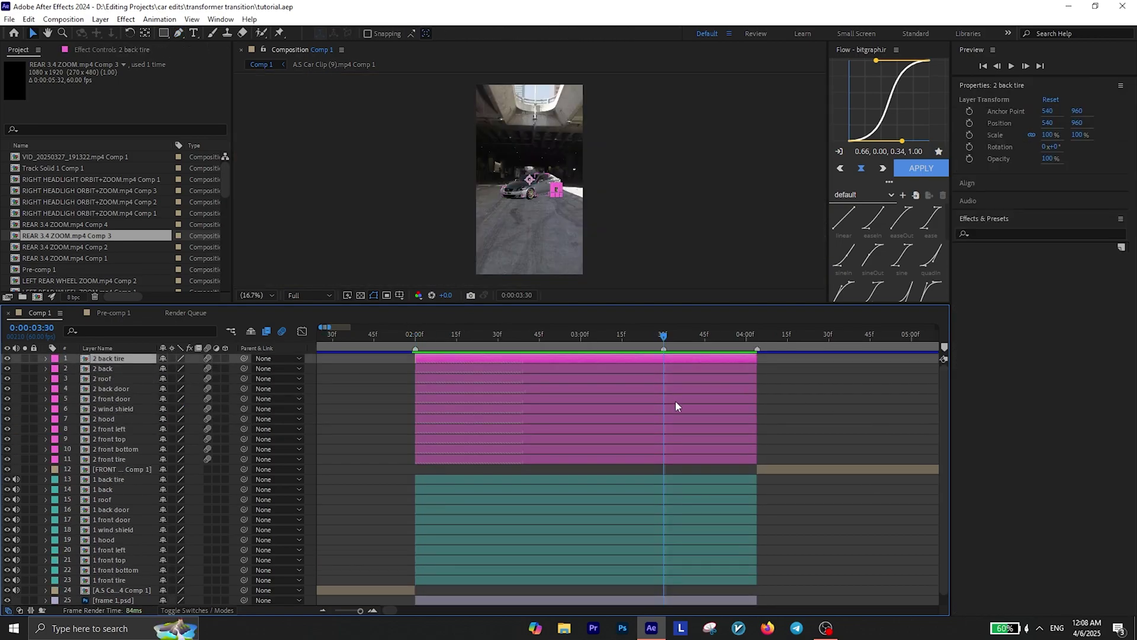
{"action": "left_click", "coordinate": [654, 480]}
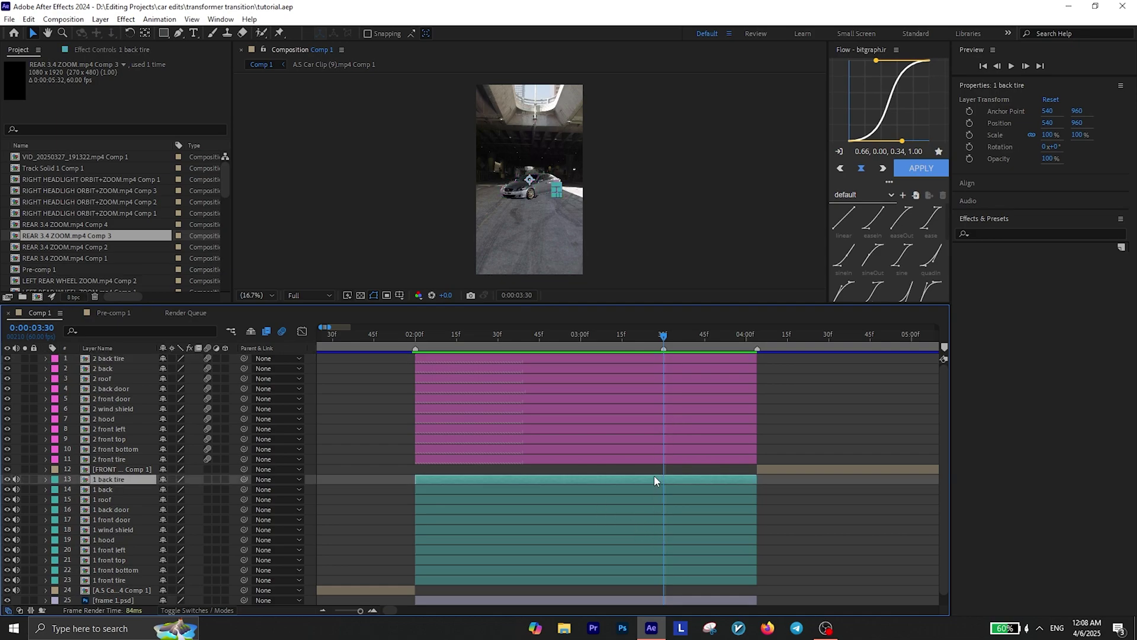
{"action": "left_click", "coordinate": [492, 360]}
{"action": "left_click", "coordinate": [572, 461]}
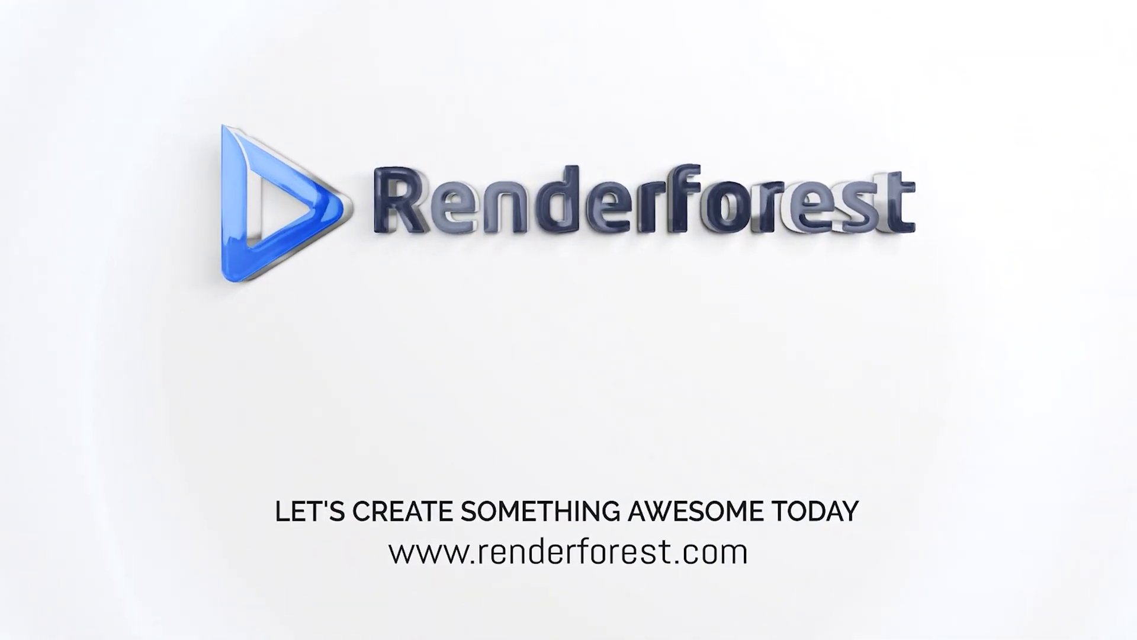
Step: Browse the Renderforest video templates in the browser and start a project from Bass Drops Music Visualizer
{"action": "middle_click", "coordinate": [1080, 116]}
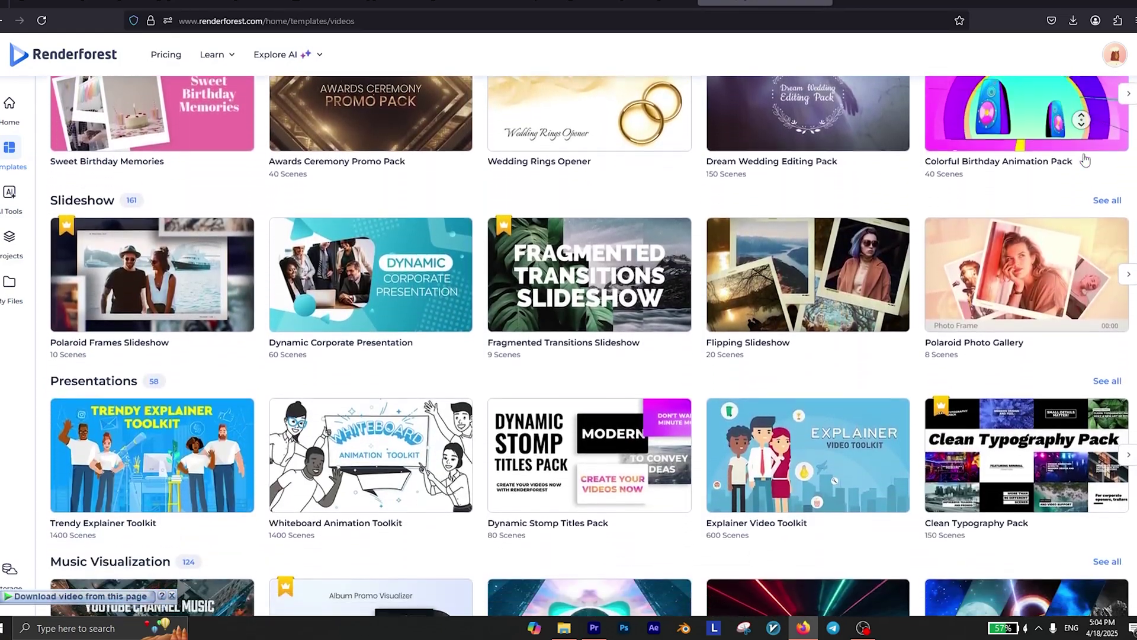
{"action": "middle_click", "coordinate": [1084, 159]}
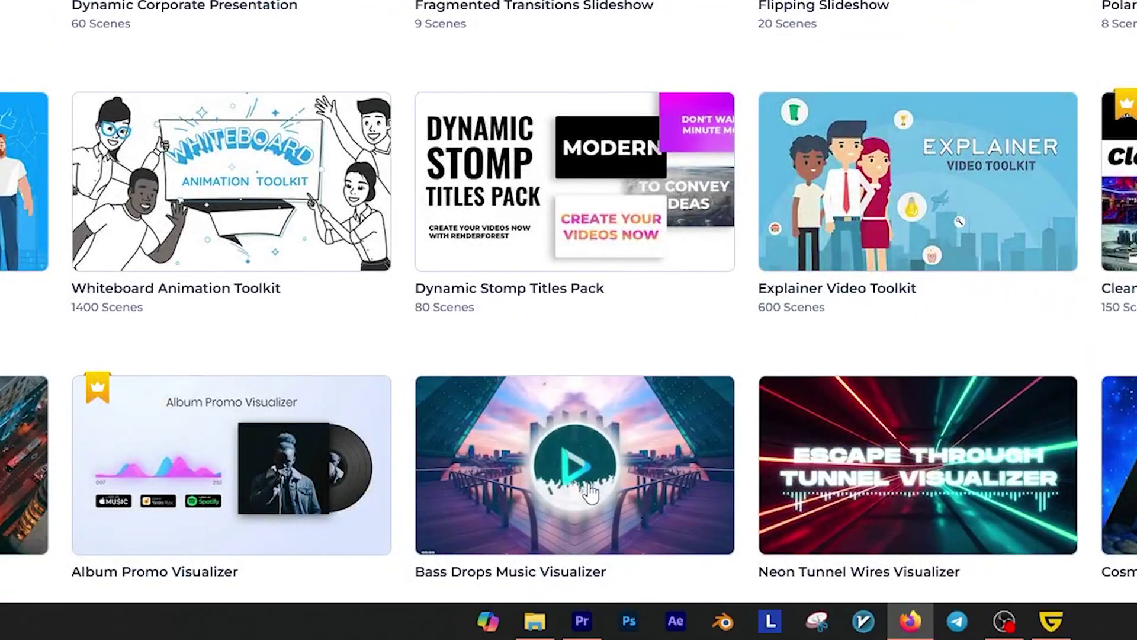
{"action": "left_click", "coordinate": [601, 544]}
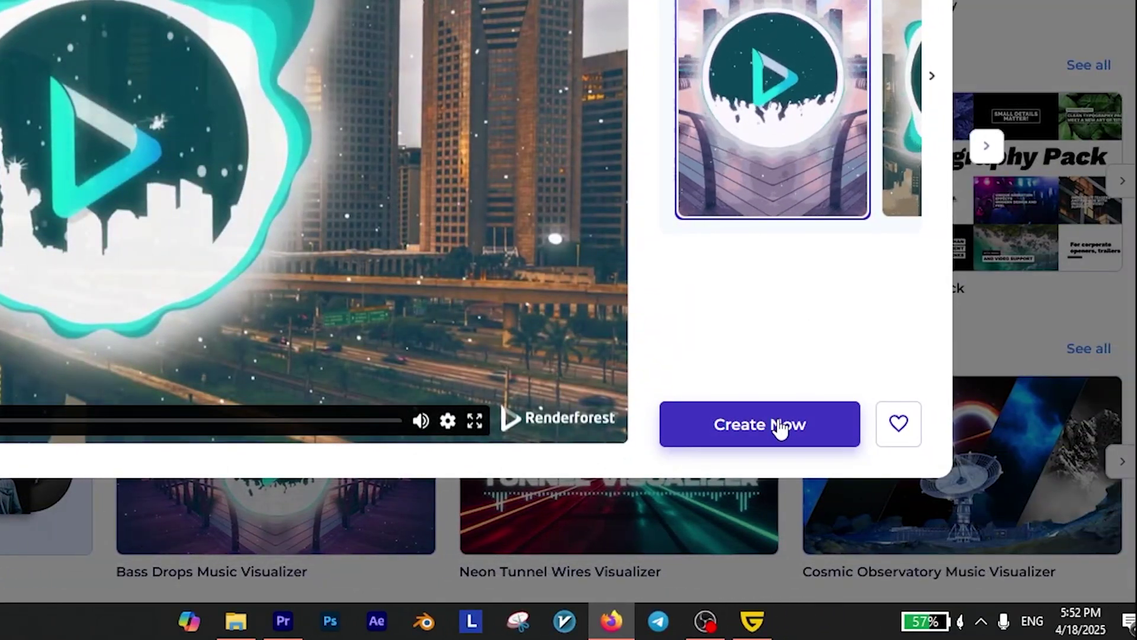
{"action": "left_click", "coordinate": [781, 428]}
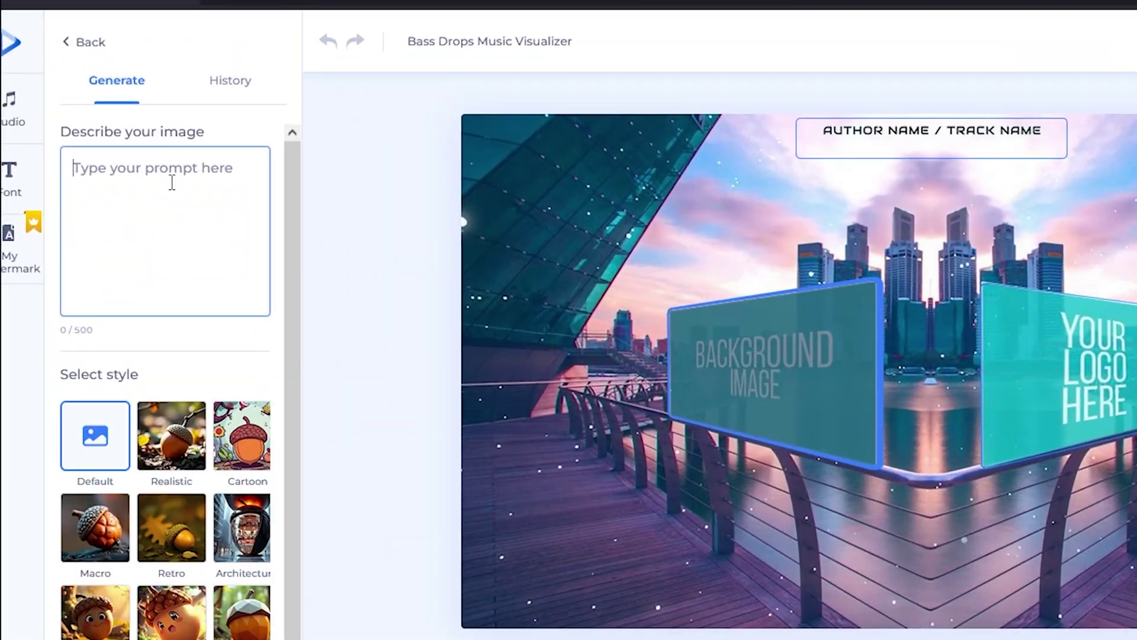
Step: Generate a Realistic-style background image from the prompt "night city, blue neon lights, modern futuristic" and export the video in HD 720
{"action": "left_click", "coordinate": [171, 435]}
{"action": "scroll", "coordinate": [171, 435], "scroll_direction": "down", "scroll_amount": 1}
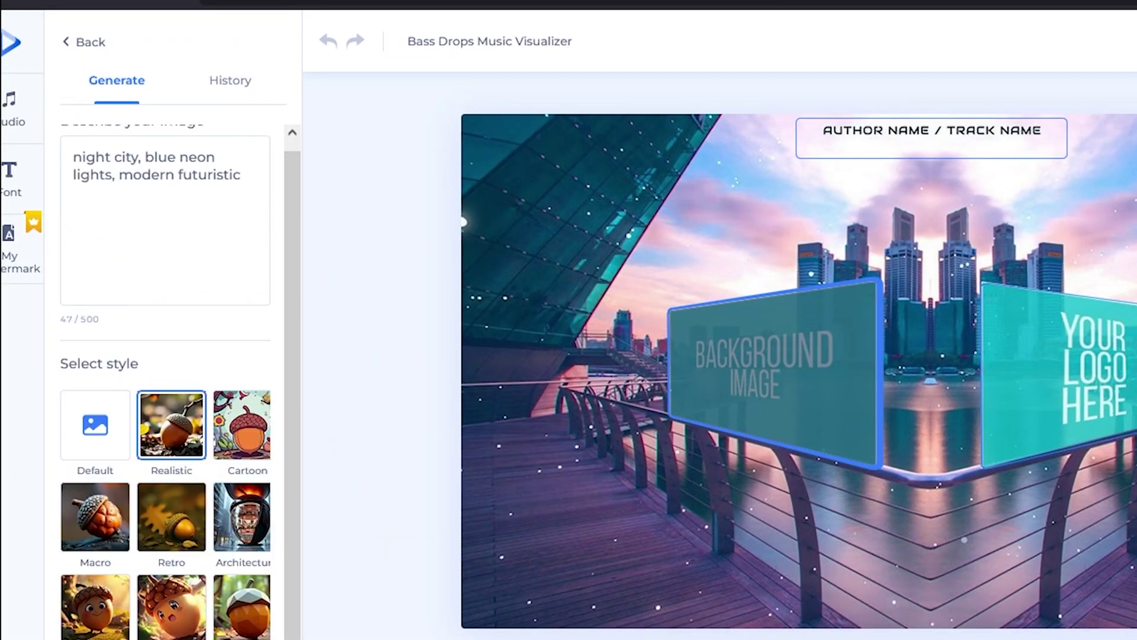
{"action": "left_click", "coordinate": [264, 578]}
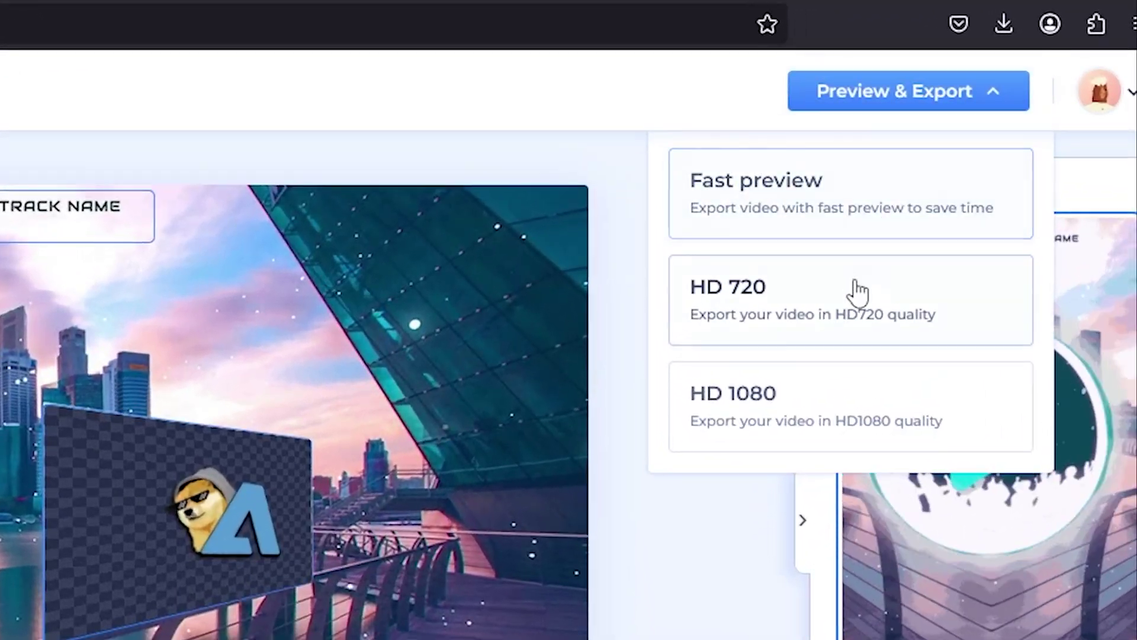
{"action": "left_click", "coordinate": [859, 340]}
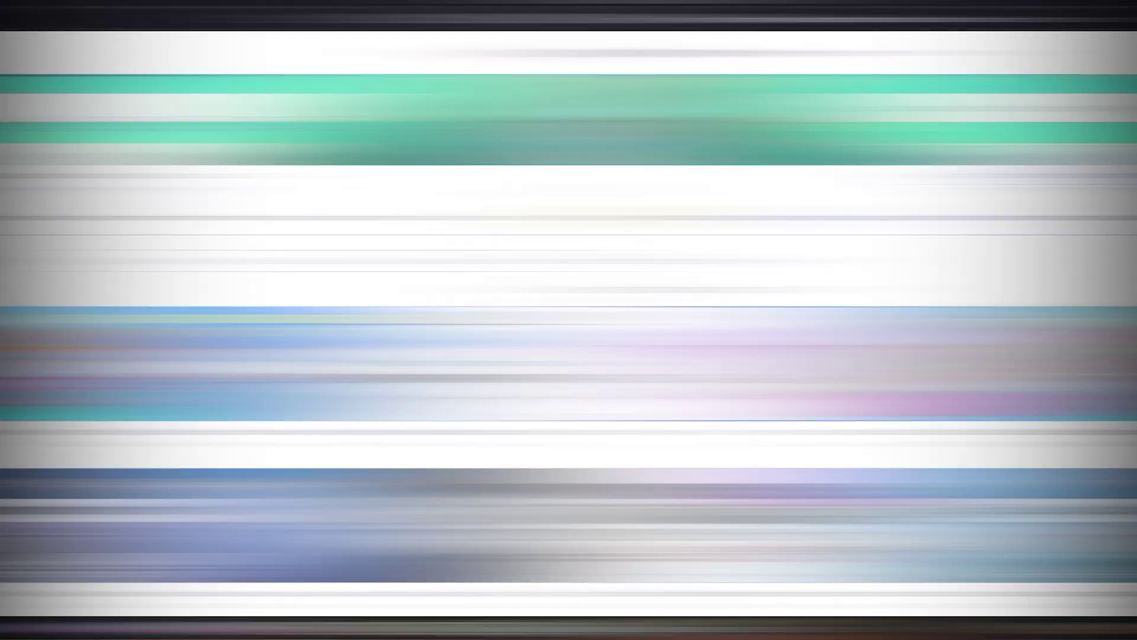
Step: Browse the Renderforest animation video templates in the browser
{"action": "scroll", "coordinate": [1125, 252], "scroll_direction": "down", "scroll_amount": 4}
{"action": "scroll", "coordinate": [1124, 252], "scroll_direction": "down", "scroll_amount": 7}
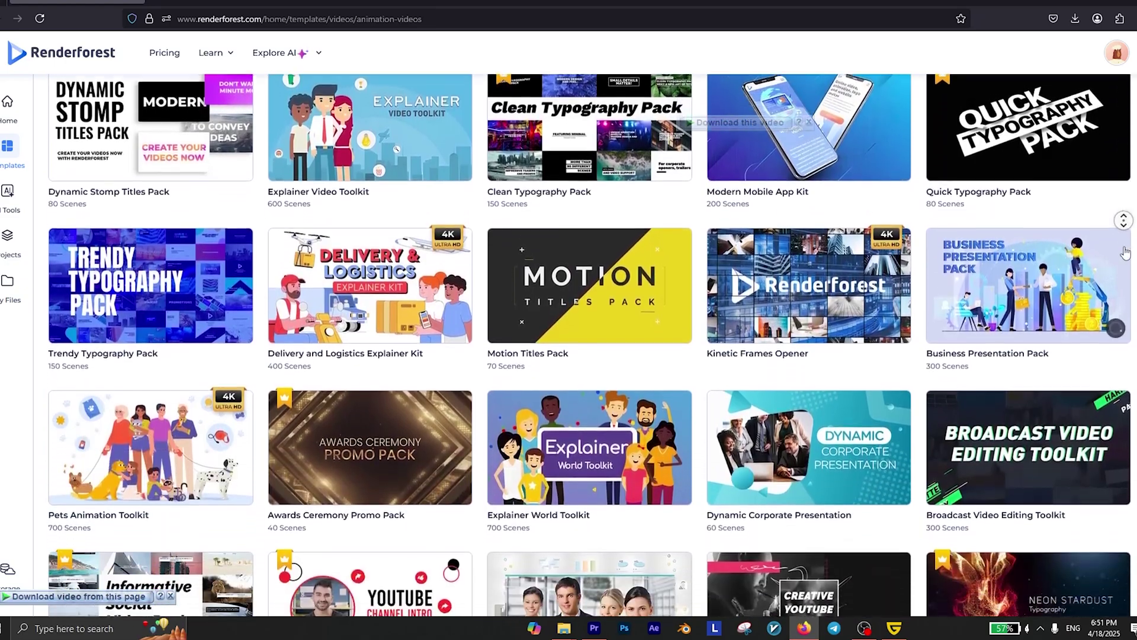
{"action": "scroll", "coordinate": [1125, 252], "scroll_direction": "down", "scroll_amount": 7}
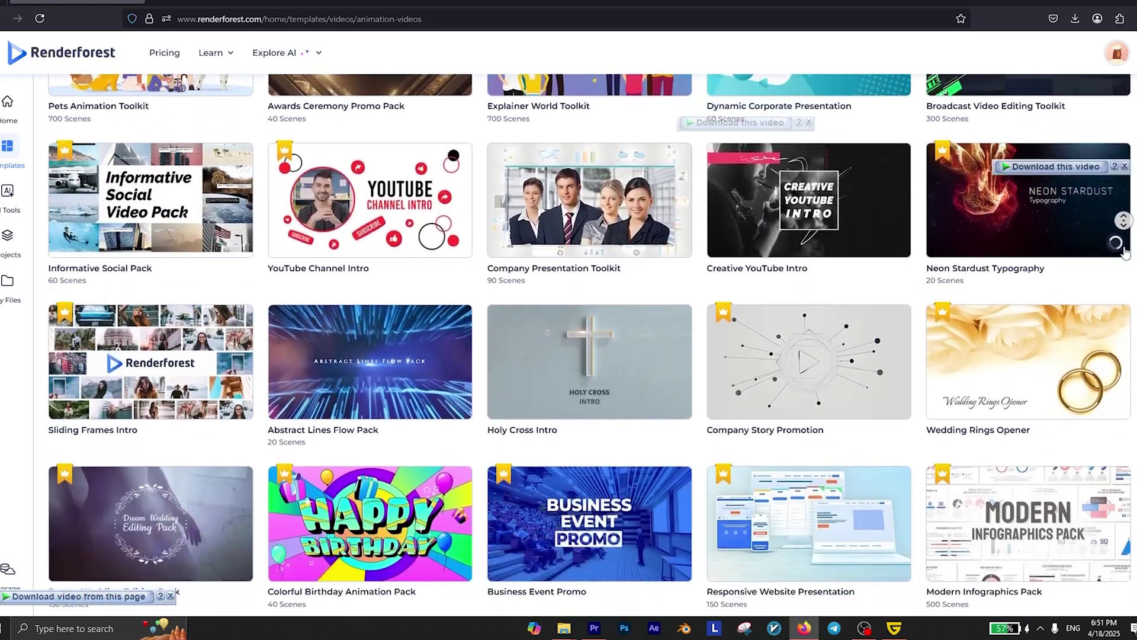
{"action": "scroll", "coordinate": [1125, 252], "scroll_direction": "down", "scroll_amount": 5}
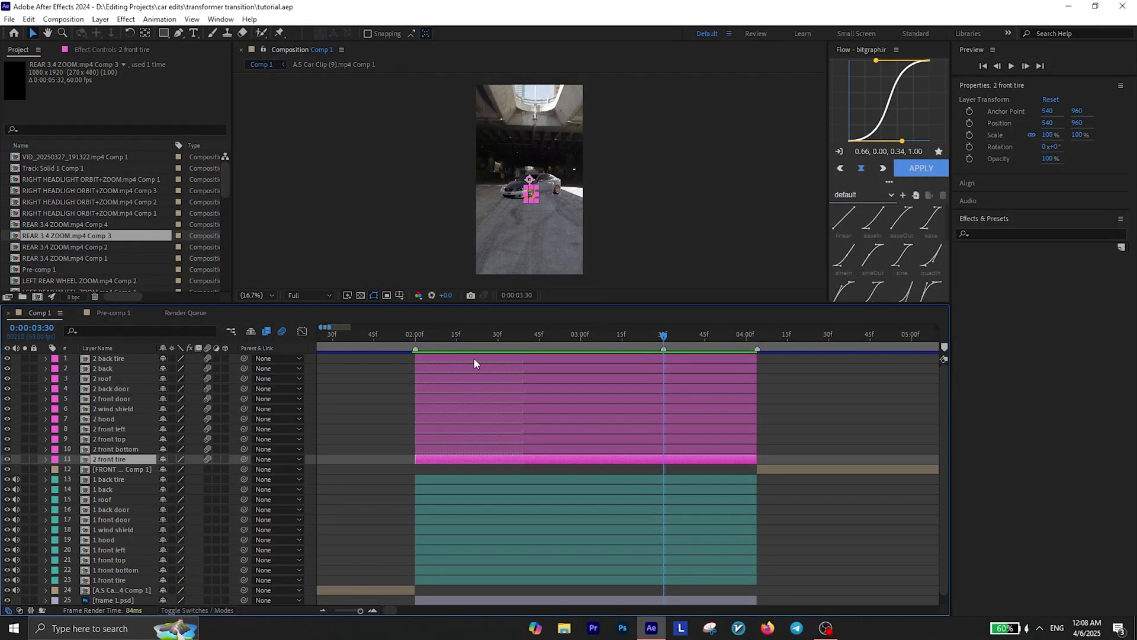
Step: In After Effects, hide the eleven layers prefixed 2 and place the FRONT comp layer beneath the layers prefixed 1
{"action": "left_click", "coordinate": [474, 359], "text": "shift"}
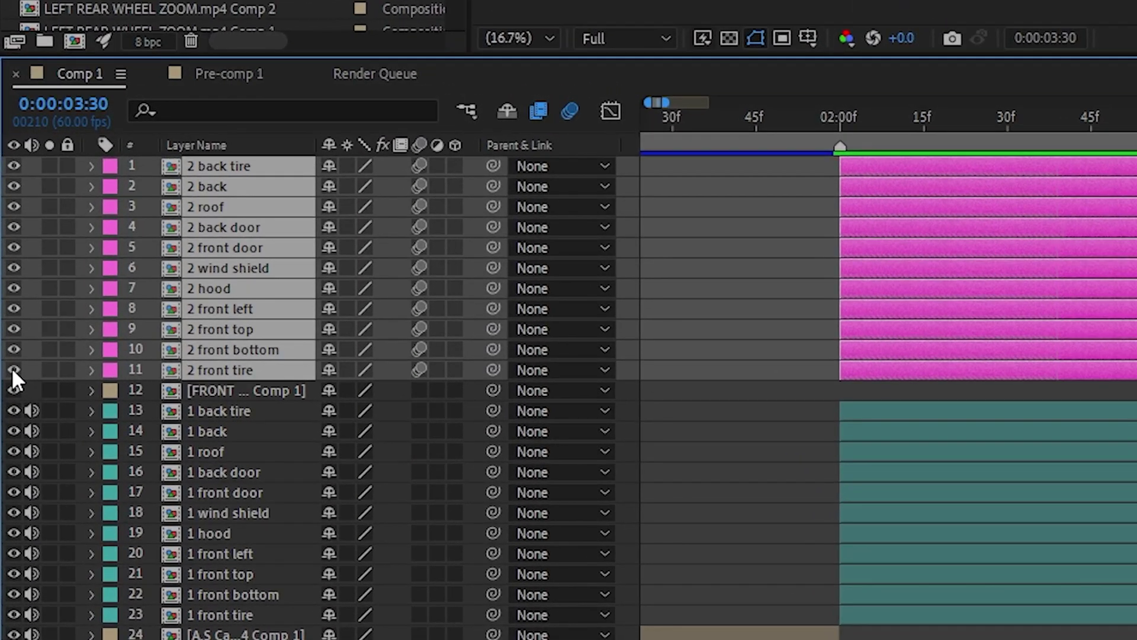
{"action": "left_click", "coordinate": [13, 371]}
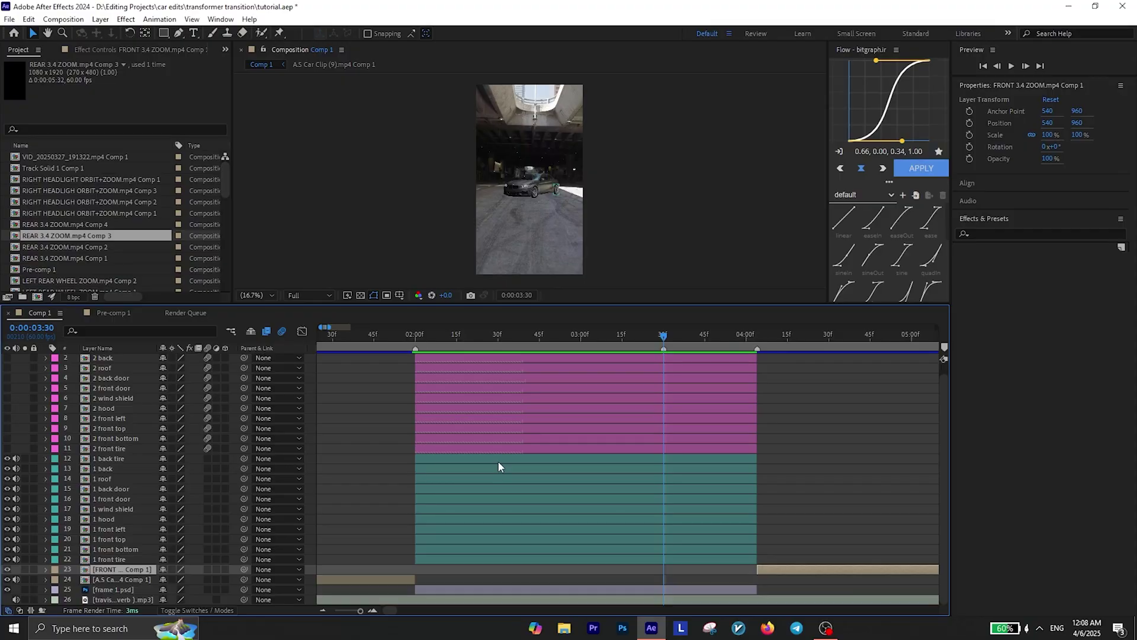
Step: Add Position keyframes at 0:00:02:00 to all eleven car part layers prefixed 1, from back tire to front tire
{"action": "left_click", "coordinate": [1010, 410]}
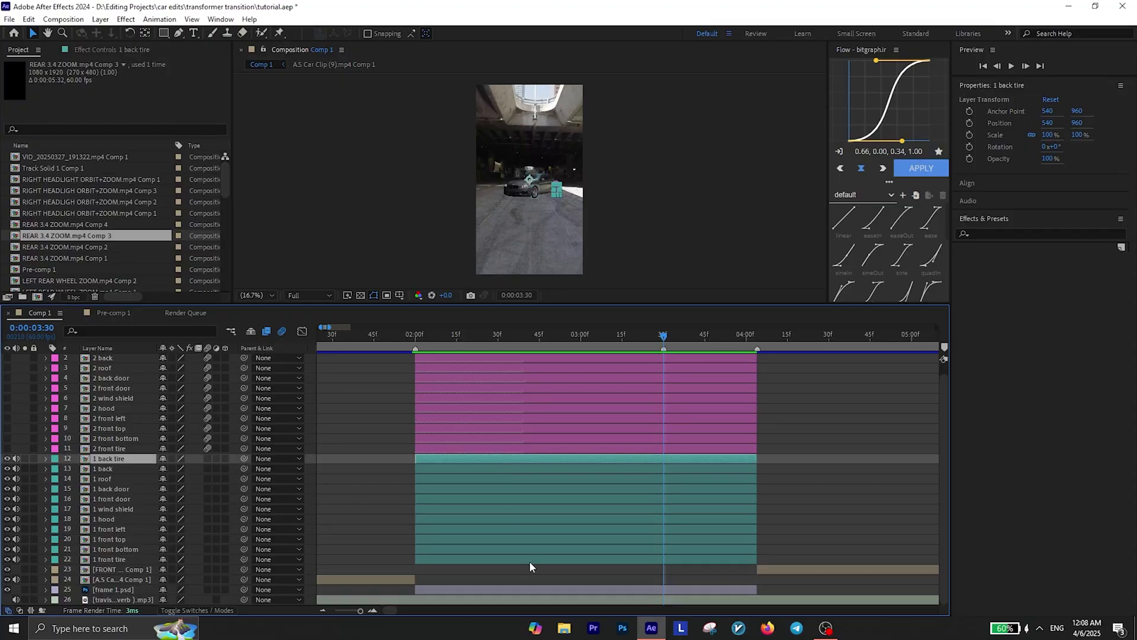
{"action": "left_click", "coordinate": [1071, 615], "text": "shift"}
{"action": "key", "text": "p"}
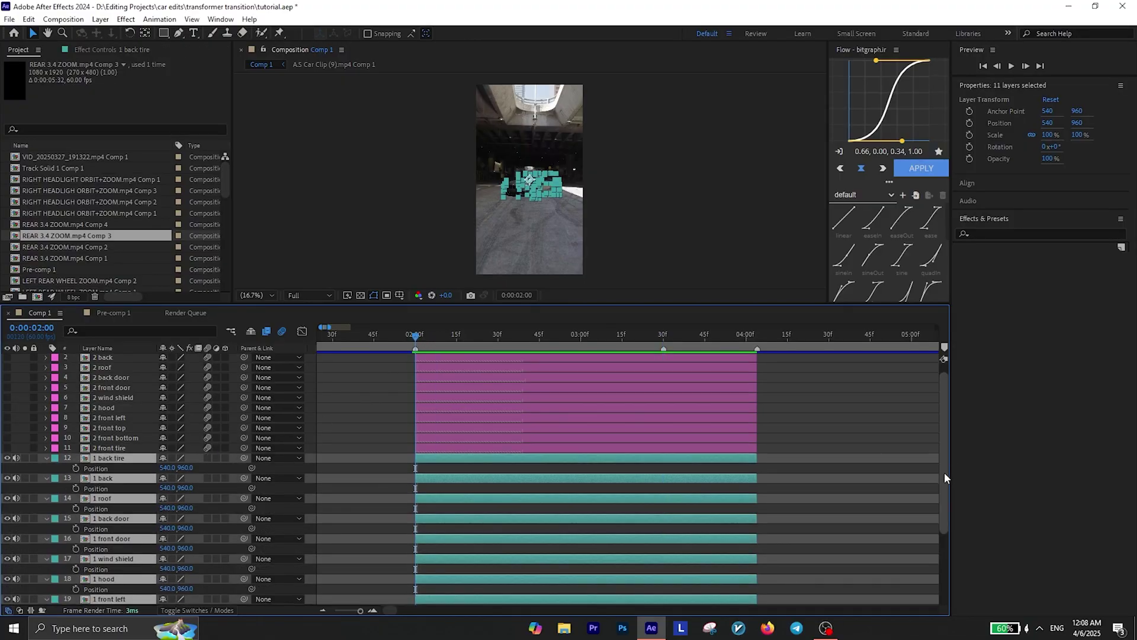
{"action": "left_click_drag", "start_coordinate": [944, 471], "coordinate": [940, 517]}
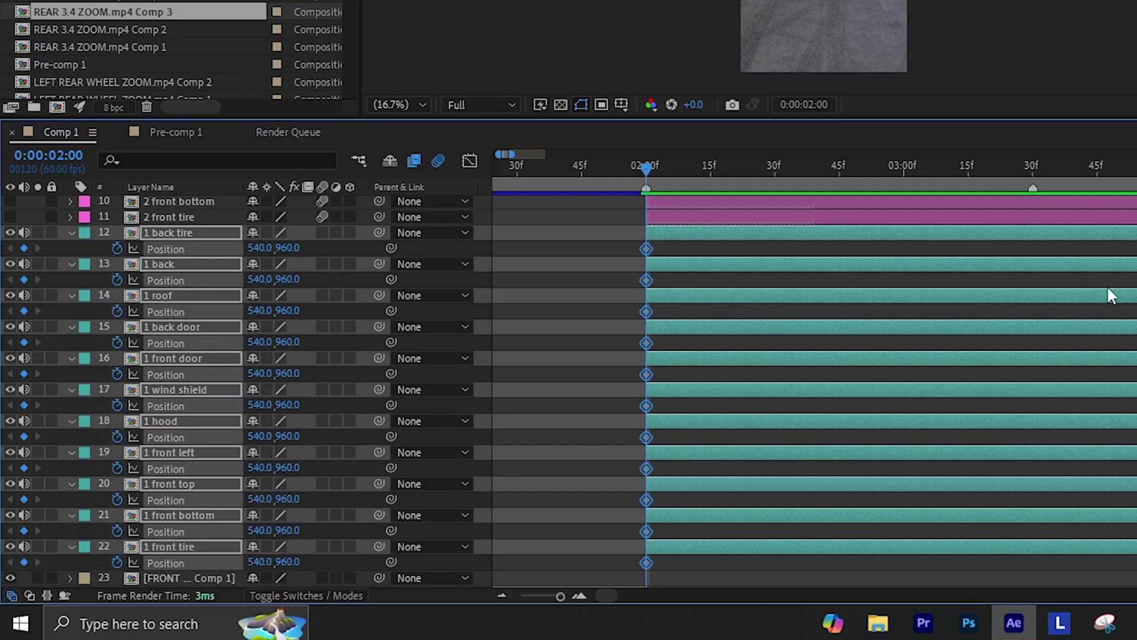
Step: At 0:00:02:20, with the viewer magnified to 50%, move each of the first car's parts slightly outward from the body
{"action": "left_click", "coordinate": [879, 386]}
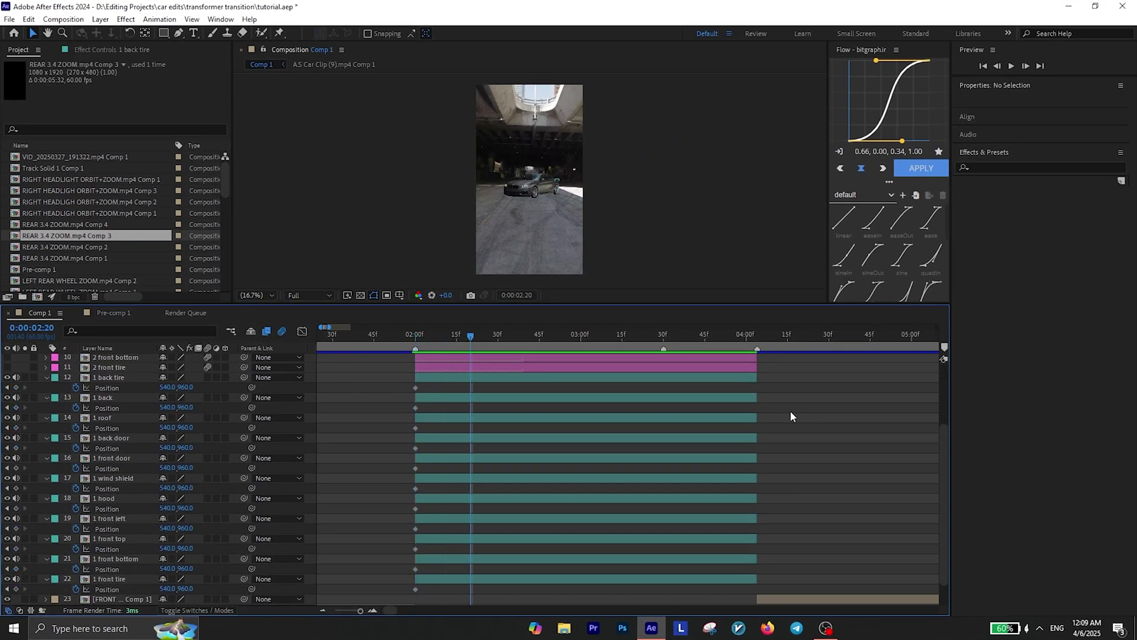
{"action": "left_click", "coordinate": [272, 295]}
{"action": "left_click", "coordinate": [257, 416]}
{"action": "mouse_move", "coordinate": [493, 218]}
{"action": "left_mouse_down"}
{"action": "mouse_move", "coordinate": [475, 238]}
{"action": "mouse_move", "coordinate": [477, 206]}
{"action": "left_mouse_up"}
{"action": "left_click_drag", "start_coordinate": [503, 188], "coordinate": [495, 160]}
{"action": "left_click_drag", "start_coordinate": [542, 165], "coordinate": [542, 151]}
{"action": "left_click_drag", "start_coordinate": [542, 231], "coordinate": [534, 251]}
{"action": "left_click_drag", "start_coordinate": [548, 201], "coordinate": [539, 196]}
{"action": "left_click_drag", "start_coordinate": [576, 195], "coordinate": [617, 227]}
{"action": "left_click_drag", "start_coordinate": [598, 200], "coordinate": [623, 182]}
{"action": "mouse_move", "coordinate": [471, 336]}
{"action": "left_mouse_down"}
{"action": "mouse_move", "coordinate": [447, 338]}
{"action": "mouse_move", "coordinate": [465, 338]}
{"action": "left_mouse_up"}
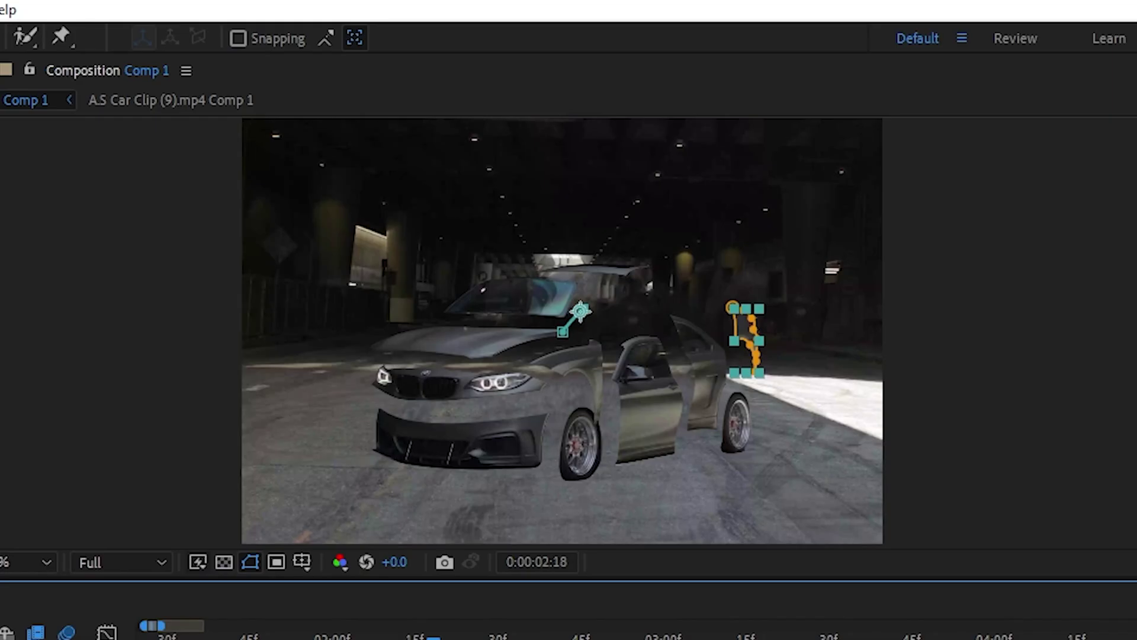
Step: Add Position keyframes at 0:00:02:40 to all layers prefixed 1 to hold the slightly separated parts, and scrub through the motion
{"action": "mouse_move", "coordinate": [433, 637]}
{"action": "left_mouse_down"}
{"action": "mouse_move", "coordinate": [352, 637]}
{"action": "mouse_move", "coordinate": [444, 637]}
{"action": "left_mouse_up"}
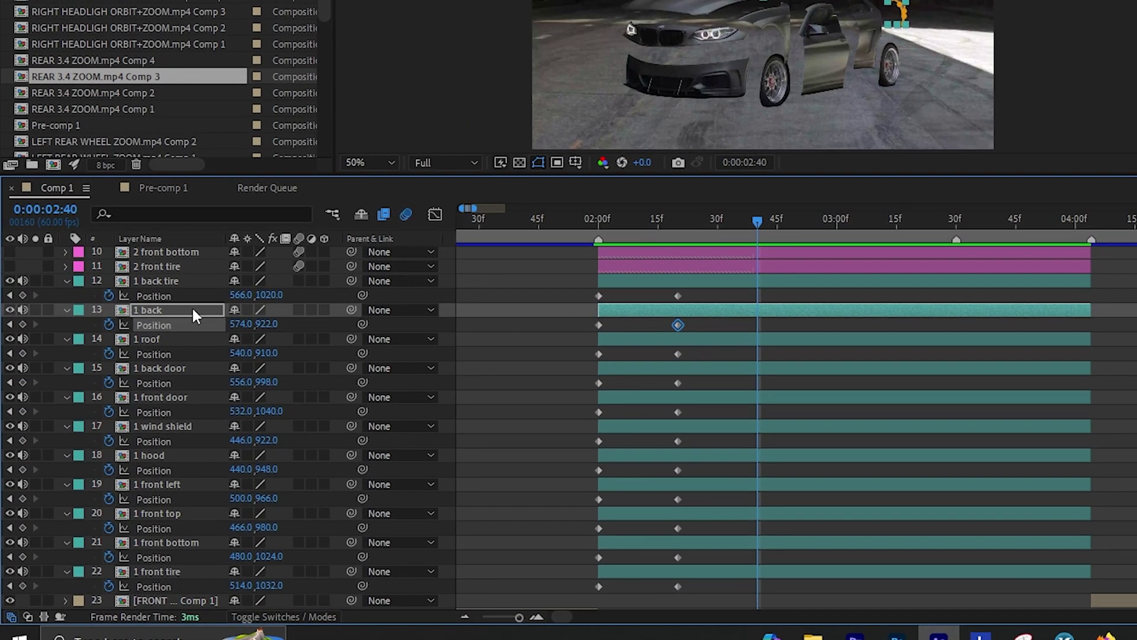
{"action": "left_click", "coordinate": [127, 377]}
{"action": "left_click", "coordinate": [132, 579], "text": "shift"}
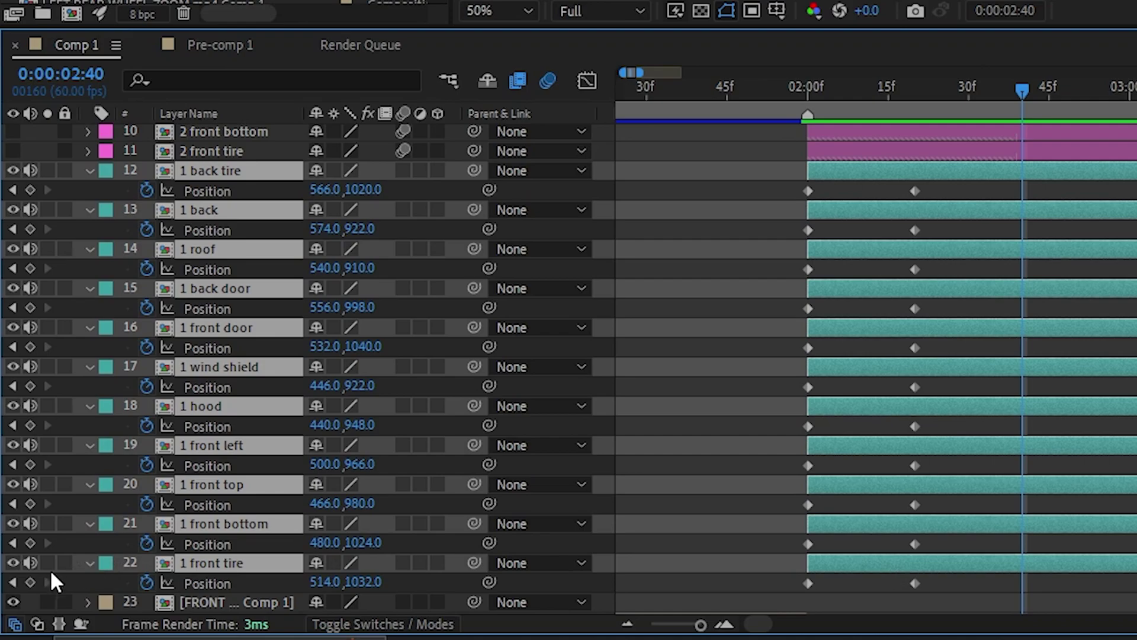
{"action": "left_click", "coordinate": [31, 580]}
{"action": "left_click_drag", "start_coordinate": [1022, 89], "coordinate": [809, 117]}
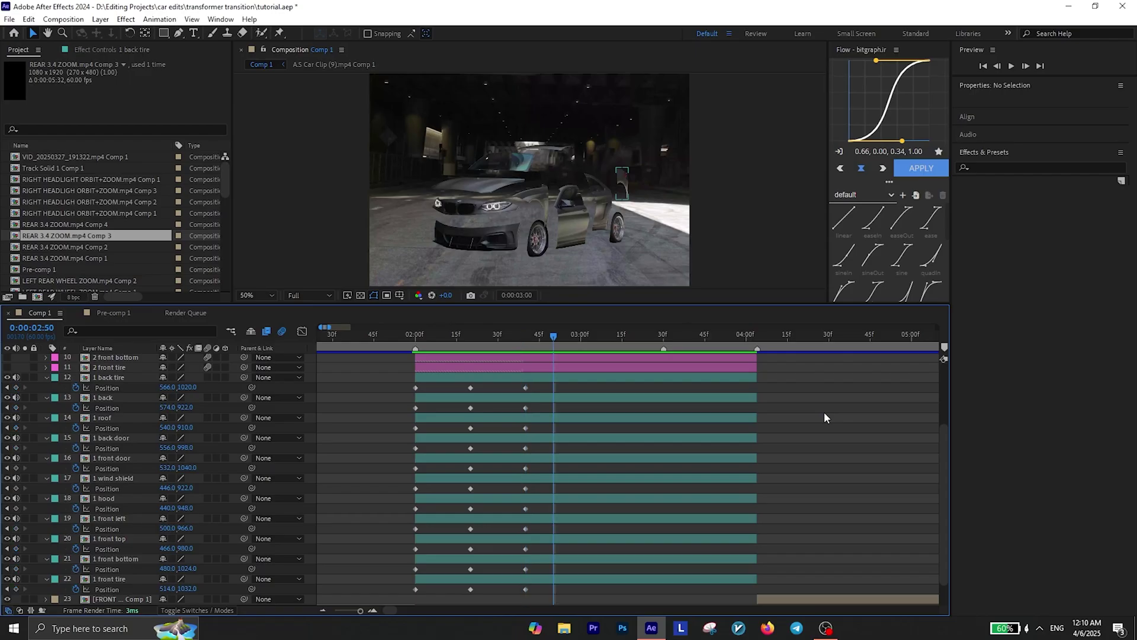
Step: At 0:00:03:00, scatter the first car's doors, tires, bumper, hood, windshield, roof and back pieces widely around the frame
{"action": "key", "text": "shift+Page_Down"}
{"action": "left_click_drag", "start_coordinate": [569, 216], "coordinate": [514, 131]}
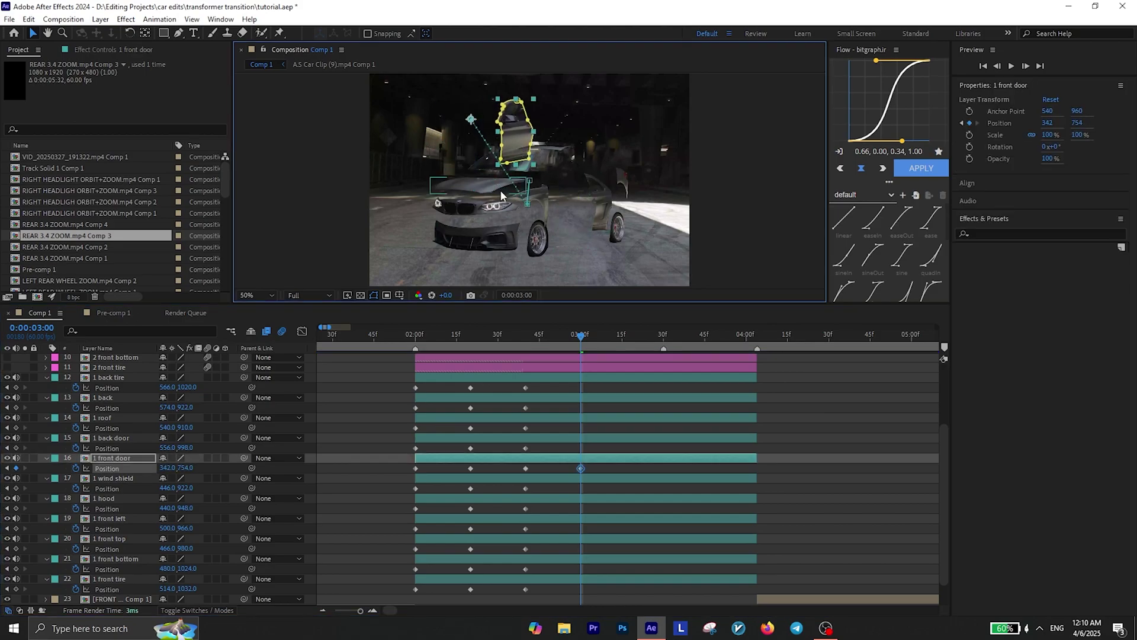
{"action": "left_click_drag", "start_coordinate": [474, 237], "coordinate": [456, 150]}
{"action": "left_click_drag", "start_coordinate": [468, 206], "coordinate": [612, 249]}
{"action": "left_click_drag", "start_coordinate": [485, 185], "coordinate": [518, 247]}
{"action": "left_click_drag", "start_coordinate": [547, 148], "coordinate": [584, 126]}
{"action": "left_click_drag", "start_coordinate": [601, 201], "coordinate": [642, 141]}
{"action": "left_click", "coordinate": [623, 184]}
{"action": "left_click", "coordinate": [112, 418]}
{"action": "left_click_drag", "start_coordinate": [622, 182], "coordinate": [502, 186]}
{"action": "left_click_drag", "start_coordinate": [618, 229], "coordinate": [556, 145]}
Step: At 0:00:03:20, move the scattered parts of the first car to a second set of different positions
{"action": "left_click", "coordinate": [581, 338]}
{"action": "key", "text": "shift+Page_Down"}
{"action": "key", "text": "shift+Page_Down"}
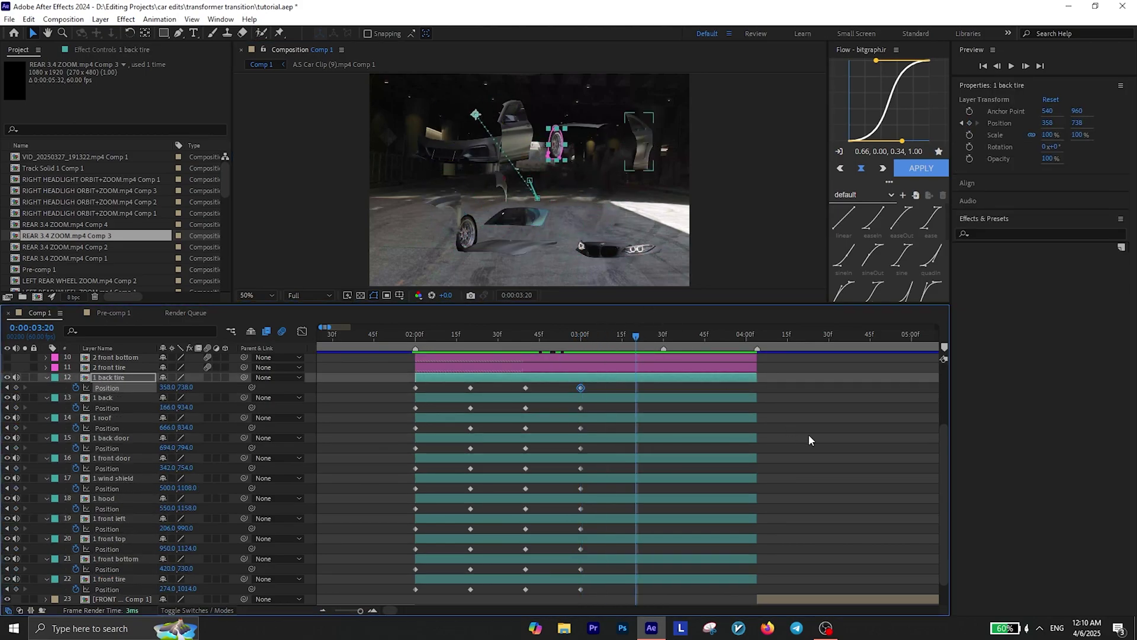
{"action": "left_click_drag", "start_coordinate": [620, 253], "coordinate": [445, 164]}
{"action": "left_click_drag", "start_coordinate": [467, 232], "coordinate": [477, 131]}
{"action": "left_click_drag", "start_coordinate": [516, 217], "coordinate": [548, 252]}
{"action": "left_click_drag", "start_coordinate": [515, 130], "coordinate": [646, 134]}
{"action": "left_click_drag", "start_coordinate": [640, 142], "coordinate": [646, 248]}
{"action": "left_click_drag", "start_coordinate": [186, 428], "coordinate": [401, 398]}
{"action": "left_click_drag", "start_coordinate": [645, 247], "coordinate": [528, 135]}
{"action": "left_click_drag", "start_coordinate": [474, 225], "coordinate": [452, 190]}
Step: At 0:00:03:40, shuffle the first car's parts again into a third scattered arrangement
{"action": "key", "text": "shift+Page_Down"}
{"action": "key", "text": "shift+Page_Down"}
{"action": "left_click_drag", "start_coordinate": [581, 243], "coordinate": [587, 136]}
{"action": "left_click_drag", "start_coordinate": [477, 251], "coordinate": [430, 215]}
{"action": "left_click_drag", "start_coordinate": [476, 131], "coordinate": [529, 262]}
{"action": "left_click_drag", "start_coordinate": [527, 136], "coordinate": [641, 242]}
{"action": "left_click_drag", "start_coordinate": [548, 252], "coordinate": [665, 226]}
{"action": "left_click_drag", "start_coordinate": [647, 195], "coordinate": [493, 249]}
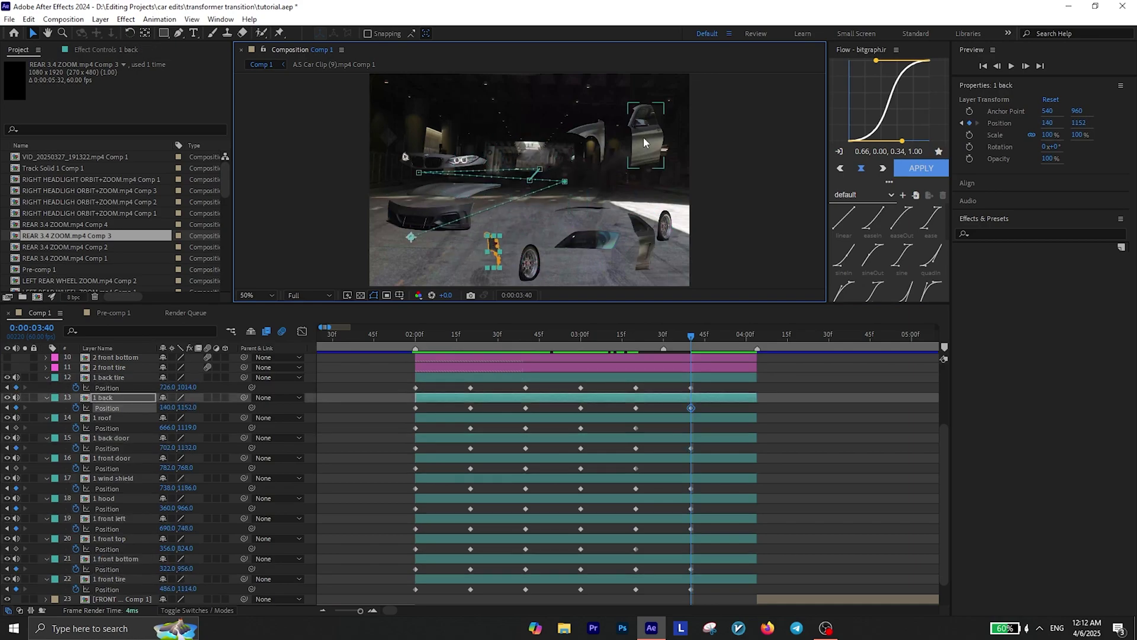
{"action": "left_click_drag", "start_coordinate": [643, 142], "coordinate": [497, 141]}
{"action": "left_click_drag", "start_coordinate": [592, 131], "coordinate": [630, 121]}
{"action": "left_click_drag", "start_coordinate": [450, 160], "coordinate": [645, 172]}
{"action": "left_click_drag", "start_coordinate": [168, 427], "coordinate": [0, 428]}
{"action": "left_click_drag", "start_coordinate": [186, 427], "coordinate": [84, 428]}
{"action": "left_click", "coordinate": [794, 436]}
{"action": "left_click_drag", "start_coordinate": [430, 214], "coordinate": [429, 132]}
Step: At 0:00:04:00, reset Position for the first car's front pieces, including 1 front left, 1 front top and 1 front bottom
{"action": "left_click", "coordinate": [694, 334]}
{"action": "key", "text": "shift+Page_Down"}
{"action": "key", "text": "shift+Page_Down"}
{"action": "right_click", "coordinate": [113, 529]}
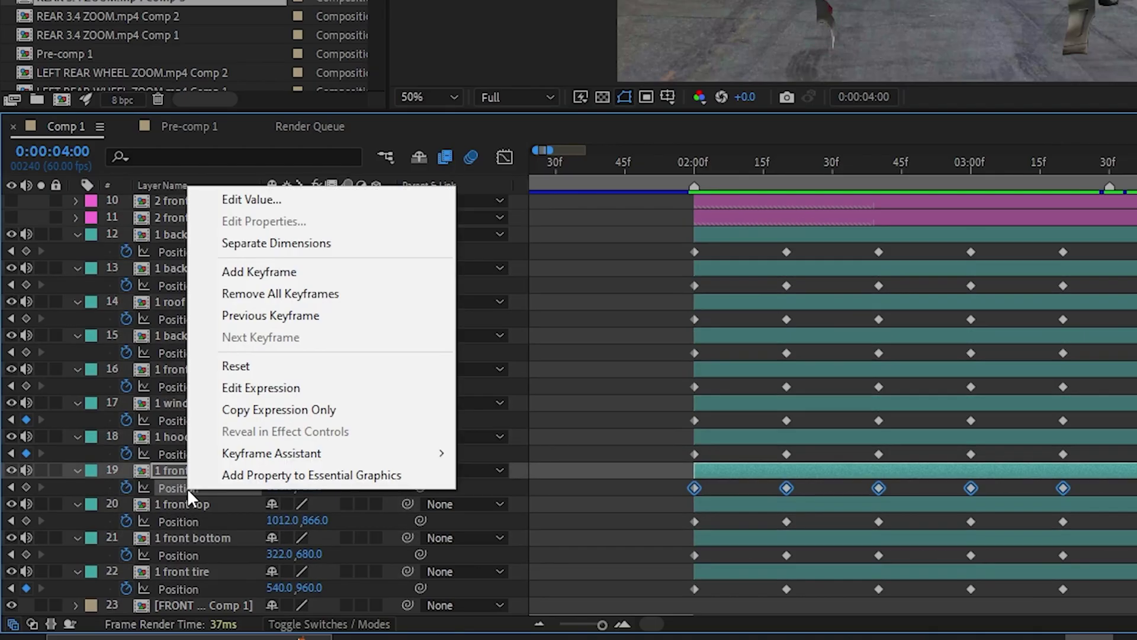
{"action": "left_click", "coordinate": [236, 365]}
{"action": "right_click", "coordinate": [206, 523]}
{"action": "left_click", "coordinate": [237, 398]}
{"action": "right_click", "coordinate": [208, 555]}
{"action": "left_click", "coordinate": [243, 427]}
Step: Reset Position at 0:00:04:00 for the layers 1 front door, 1 back door, 1 roof, 1 back and 1 back tire
{"action": "right_click", "coordinate": [201, 386]}
{"action": "left_click", "coordinate": [249, 264]}
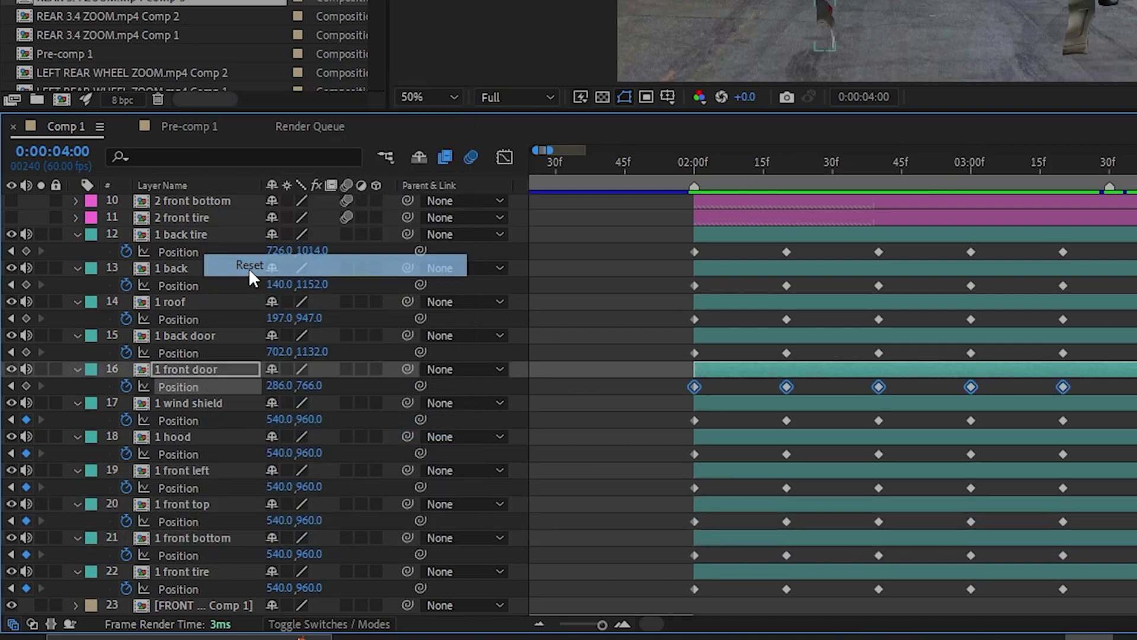
{"action": "right_click", "coordinate": [213, 355]}
{"action": "left_click", "coordinate": [246, 233]}
{"action": "right_click", "coordinate": [210, 314]}
{"action": "left_click", "coordinate": [243, 502]}
{"action": "right_click", "coordinate": [205, 281]}
{"action": "left_click", "coordinate": [237, 469]}
{"action": "right_click", "coordinate": [193, 246]}
{"action": "left_click", "coordinate": [225, 436]}
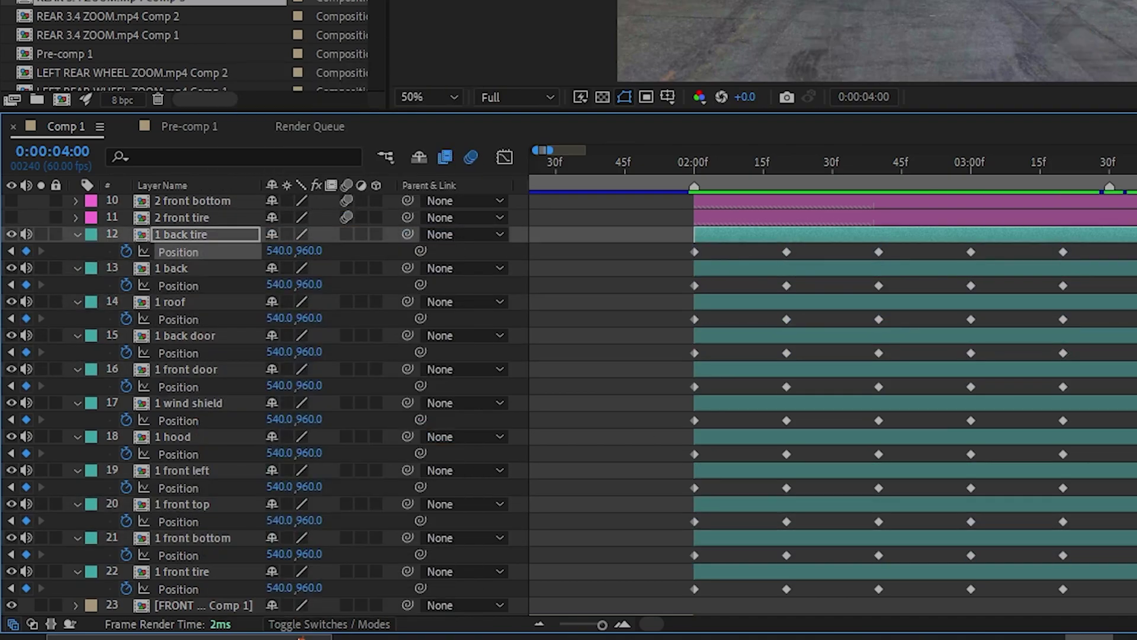
Step: Preview the separation and reassembly animation of the first car's parts
{"action": "key", "text": "space"}
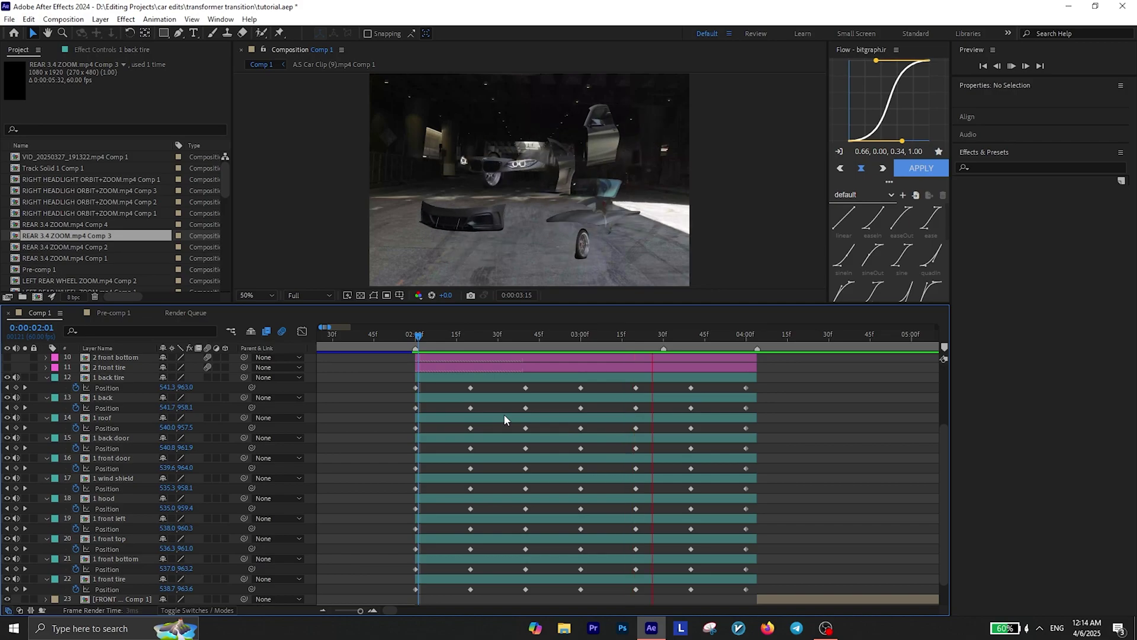
{"action": "key", "text": "space"}
{"action": "left_click_drag", "start_coordinate": [748, 333], "coordinate": [514, 335]}
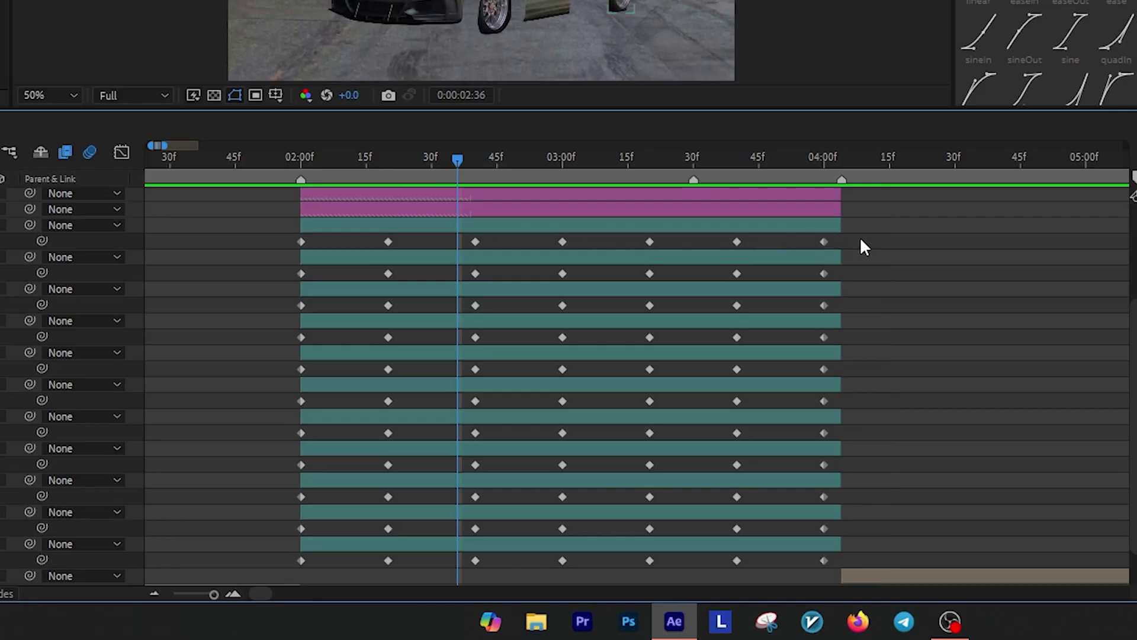
Step: Compress the timing of all Position keyframes on the layers prefixed 1 so the last ones fall at 0:00:03:30
{"action": "left_click_drag", "start_coordinate": [860, 238], "coordinate": [227, 586]}
{"action": "left_click", "coordinate": [693, 154]}
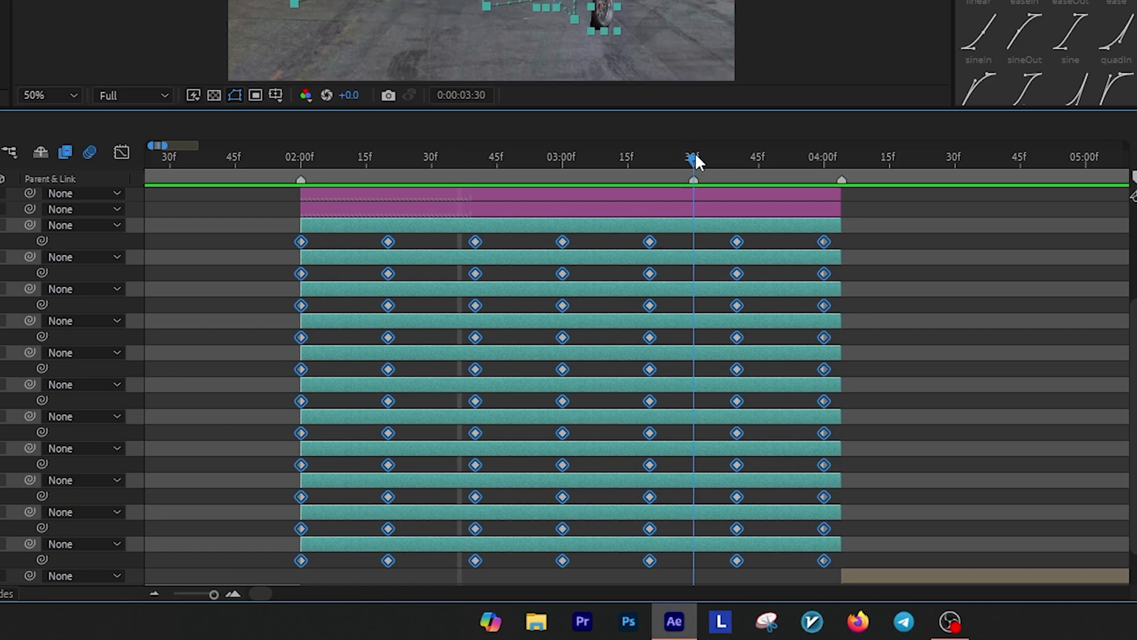
{"action": "left_click_drag", "start_coordinate": [823, 241], "coordinate": [693, 255]}
{"action": "left_click", "coordinate": [719, 242]}
{"action": "left_click_drag", "start_coordinate": [466, 182], "coordinate": [303, 215]}
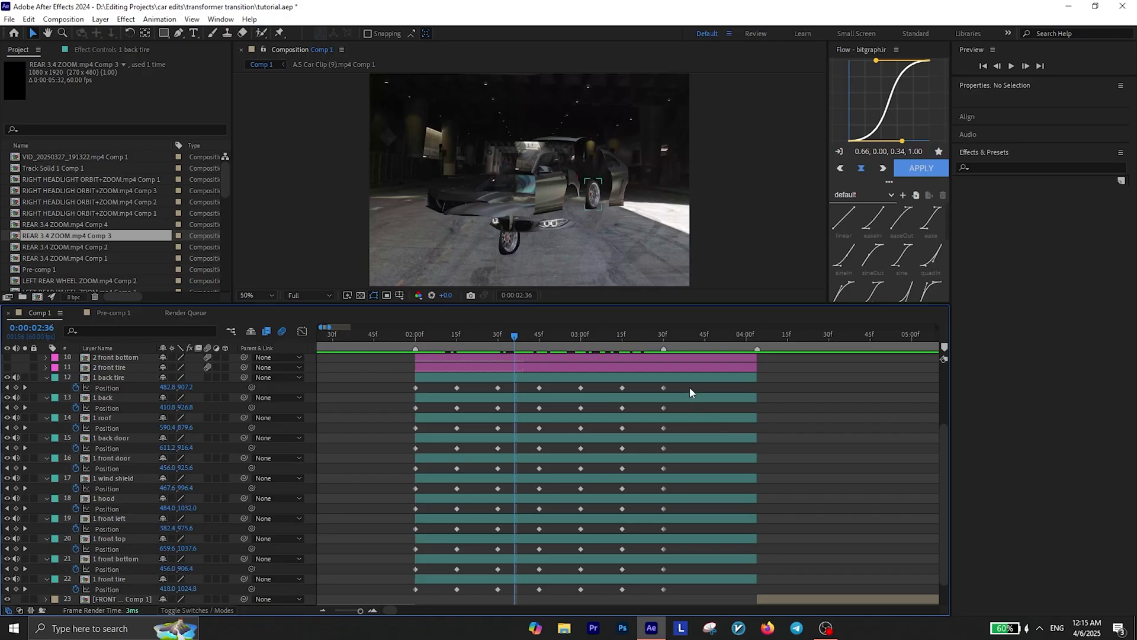
{"action": "left_click_drag", "start_coordinate": [732, 240], "coordinate": [665, 277]}
Step: Apply Easy Ease to all Position keyframes of the first car's parts, shape the speed curves to peak early, and preview
{"action": "left_click_drag", "start_coordinate": [645, 409], "coordinate": [348, 598]}
{"action": "key", "text": "F9"}
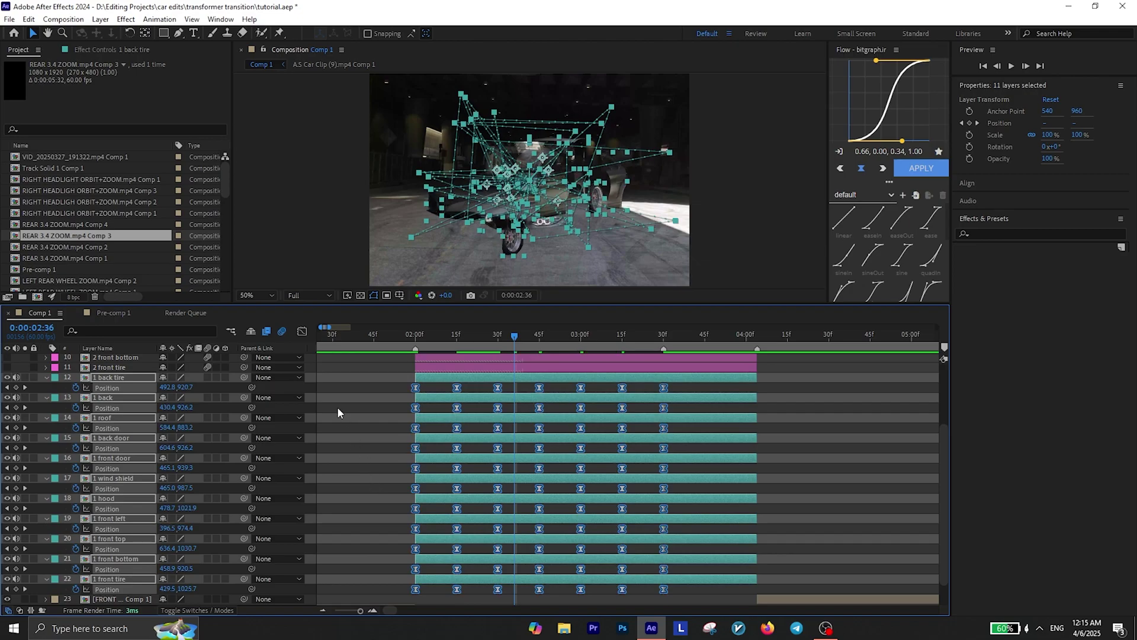
{"action": "left_click", "coordinate": [302, 332]}
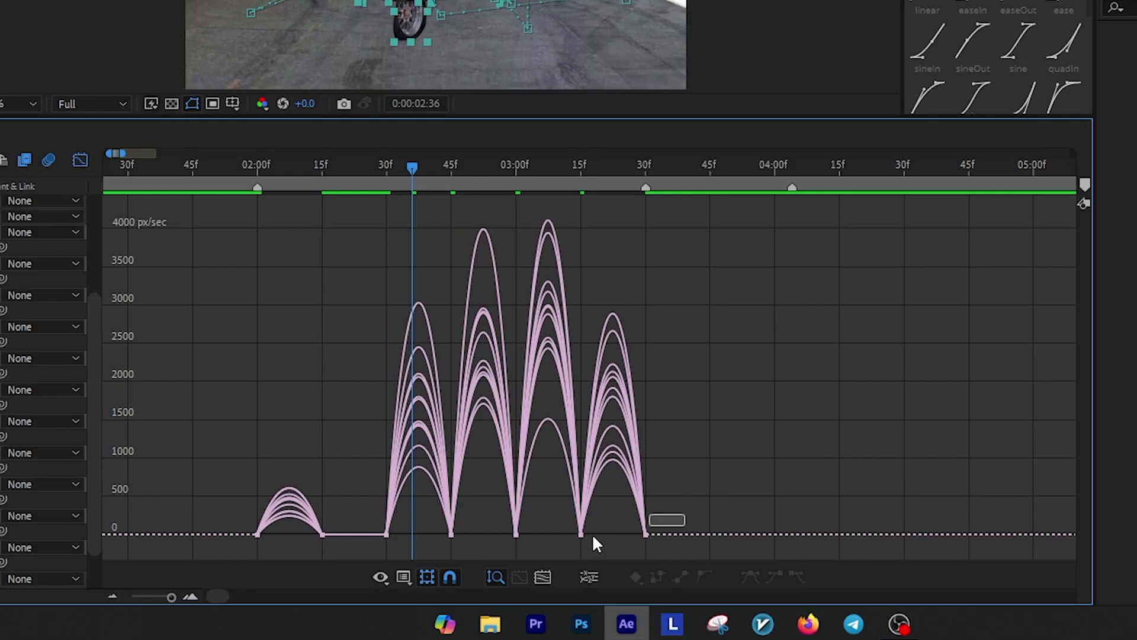
{"action": "left_click_drag", "start_coordinate": [689, 562], "coordinate": [483, 587]}
{"action": "left_click_drag", "start_coordinate": [635, 527], "coordinate": [563, 529]}
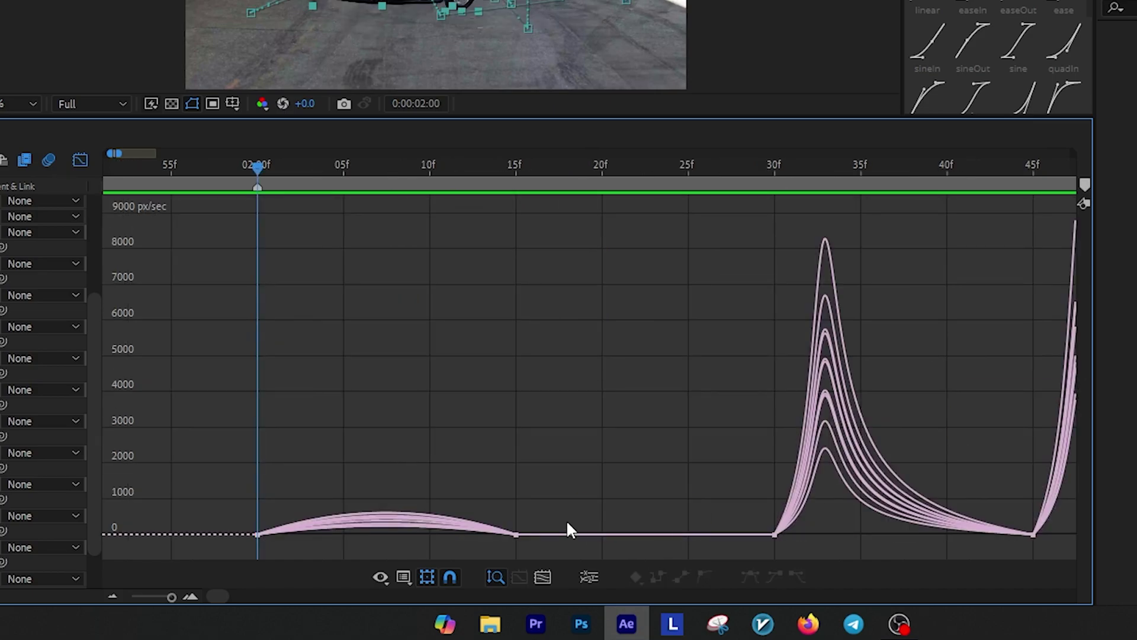
{"action": "left_click", "coordinate": [566, 528]}
{"action": "left_click_drag", "start_coordinate": [385, 527], "coordinate": [281, 527]}
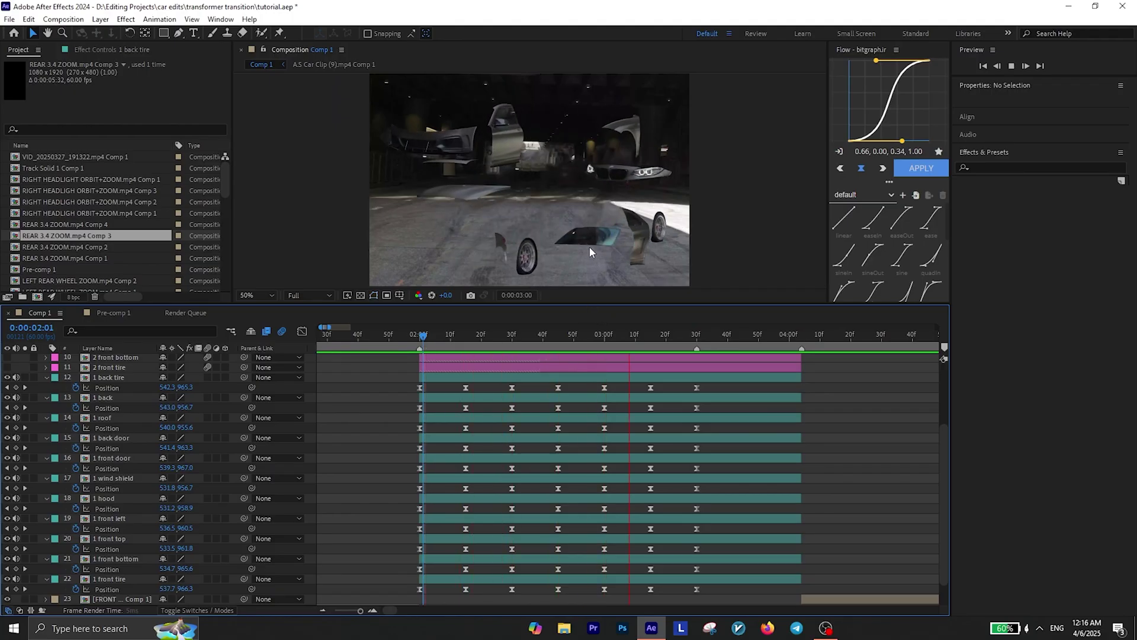
{"action": "key", "text": "space"}
Step: Shift the Position keyframes of each layer prefixed 1 to individually staggered times, and preview the motion
{"action": "left_click_drag", "start_coordinate": [696, 342], "coordinate": [450, 353]}
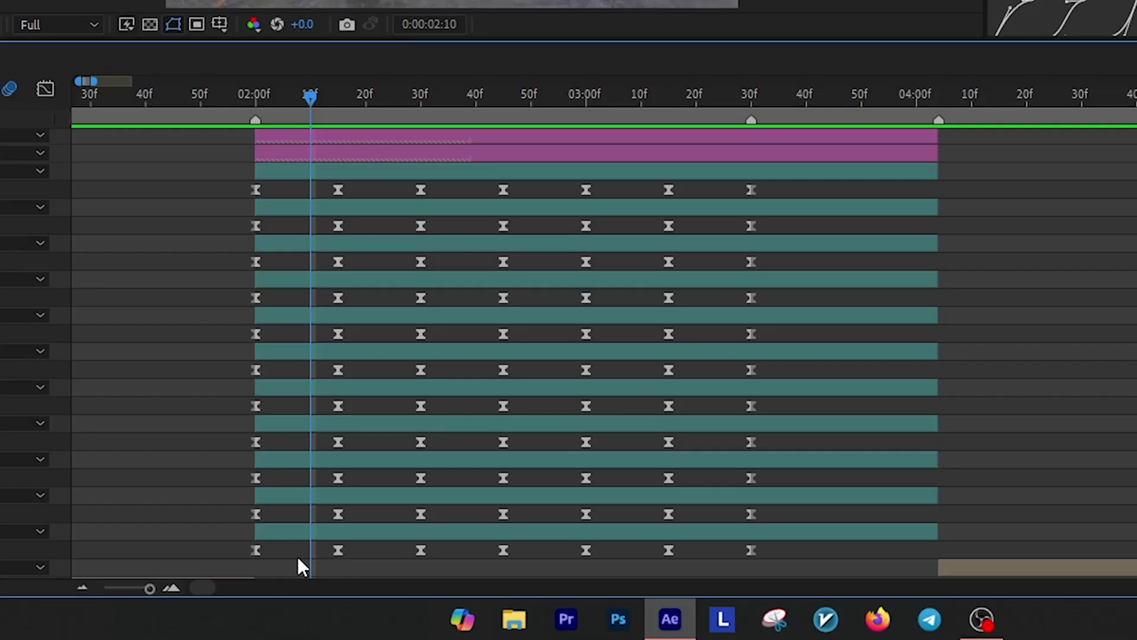
{"action": "left_click_drag", "start_coordinate": [420, 590], "coordinate": [439, 589]}
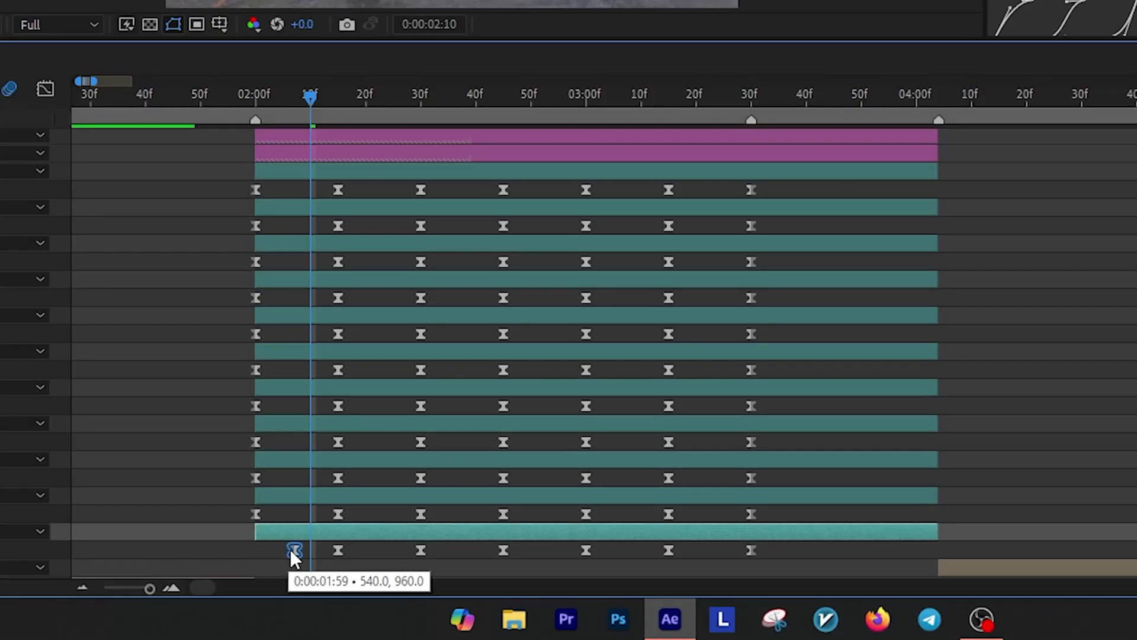
{"action": "left_click_drag", "start_coordinate": [294, 557], "coordinate": [294, 557]}
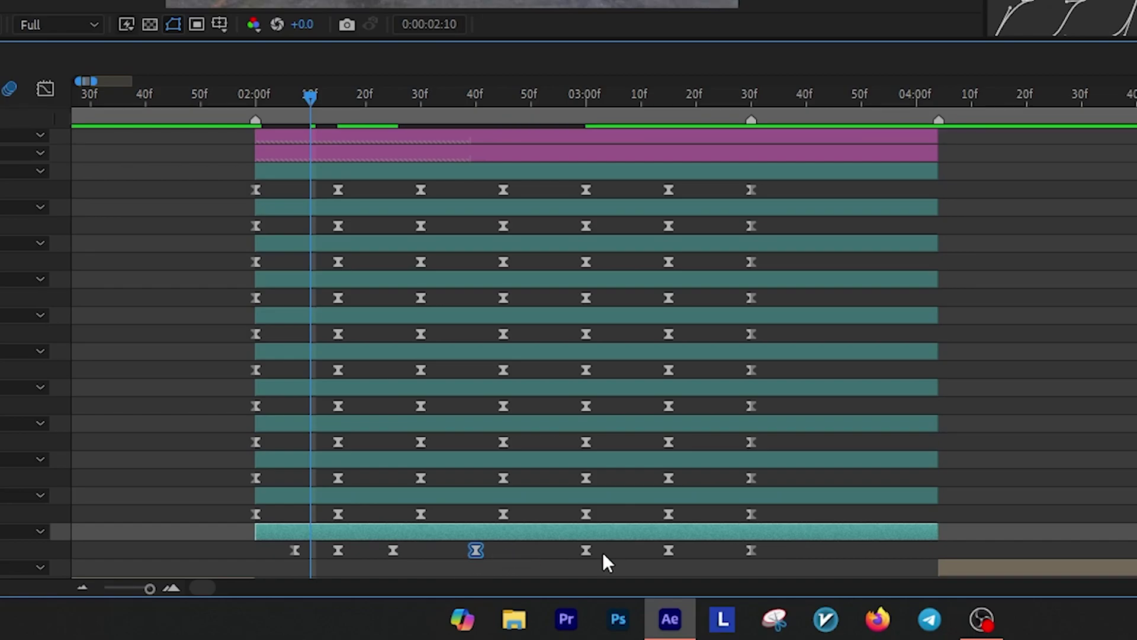
{"action": "left_click_drag", "start_coordinate": [586, 550], "coordinate": [569, 550]}
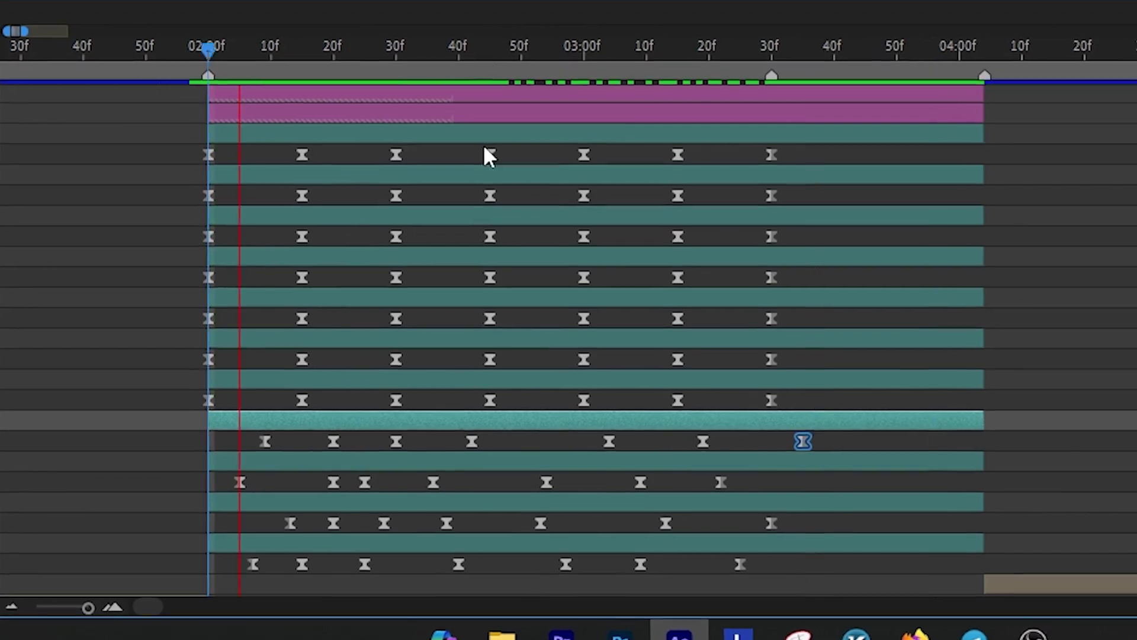
{"action": "left_click_drag", "start_coordinate": [293, 515], "coordinate": [244, 515]}
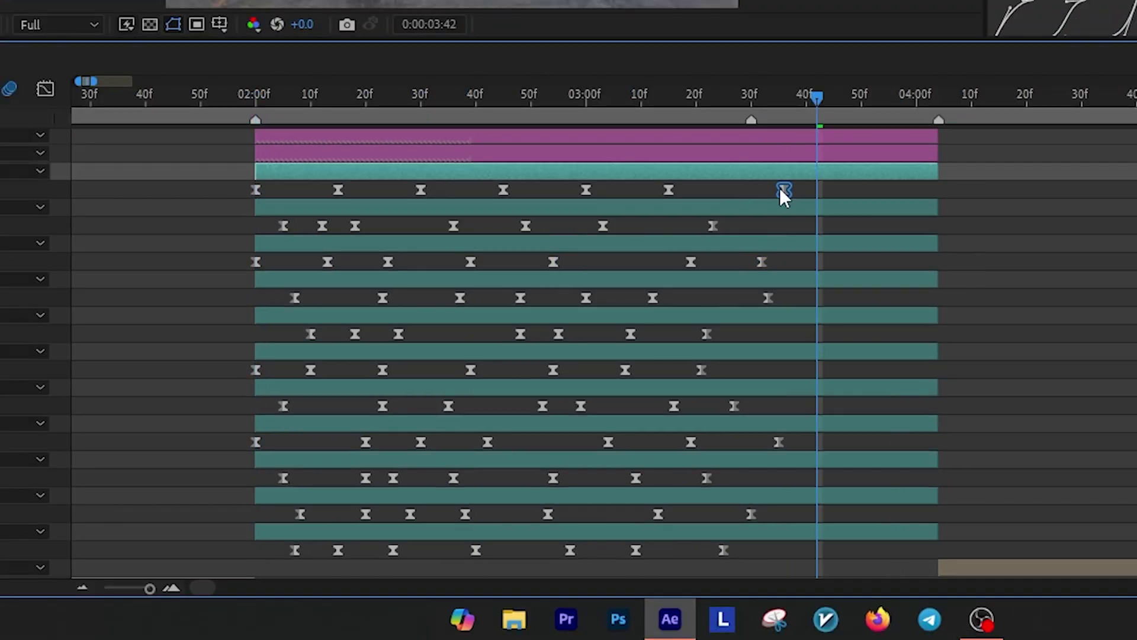
{"action": "left_click", "coordinate": [254, 96]}
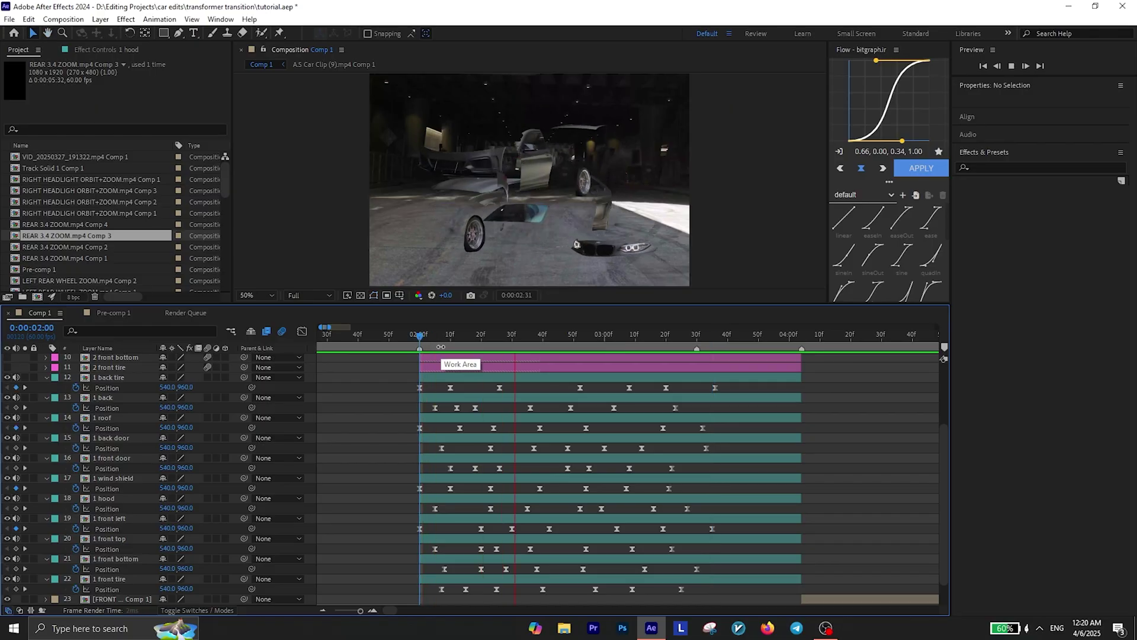
{"action": "left_click_drag", "start_coordinate": [604, 339], "coordinate": [429, 414]}
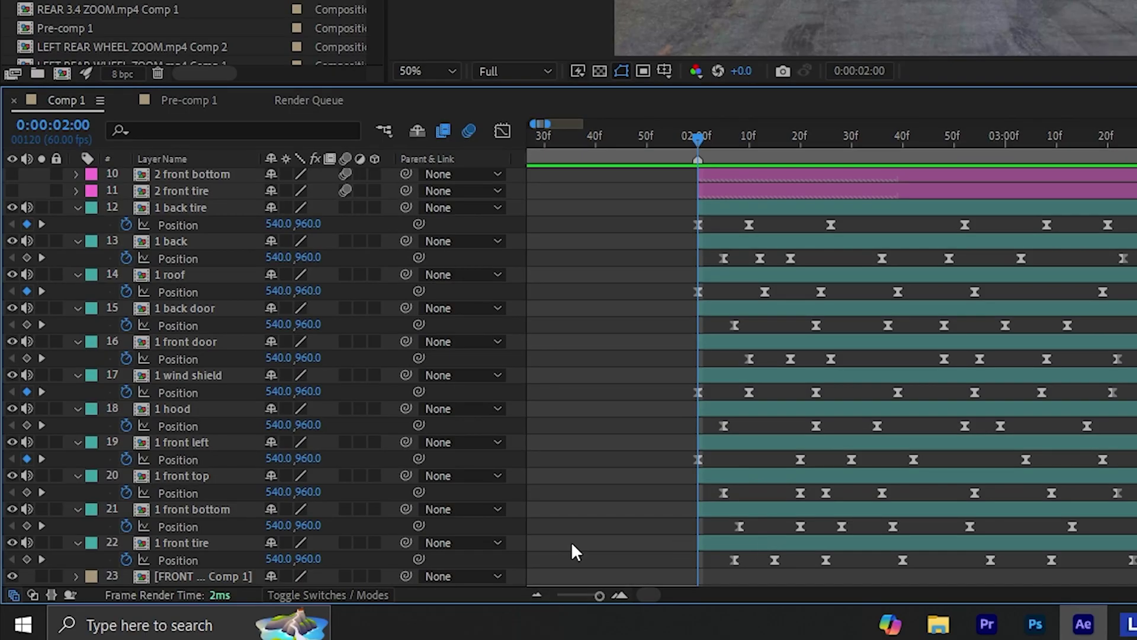
Step: Copy the Position keyframes of the 1 front tire layer to 2 front tire, starting at 0:00:02:07
{"action": "left_click", "coordinate": [118, 589]}
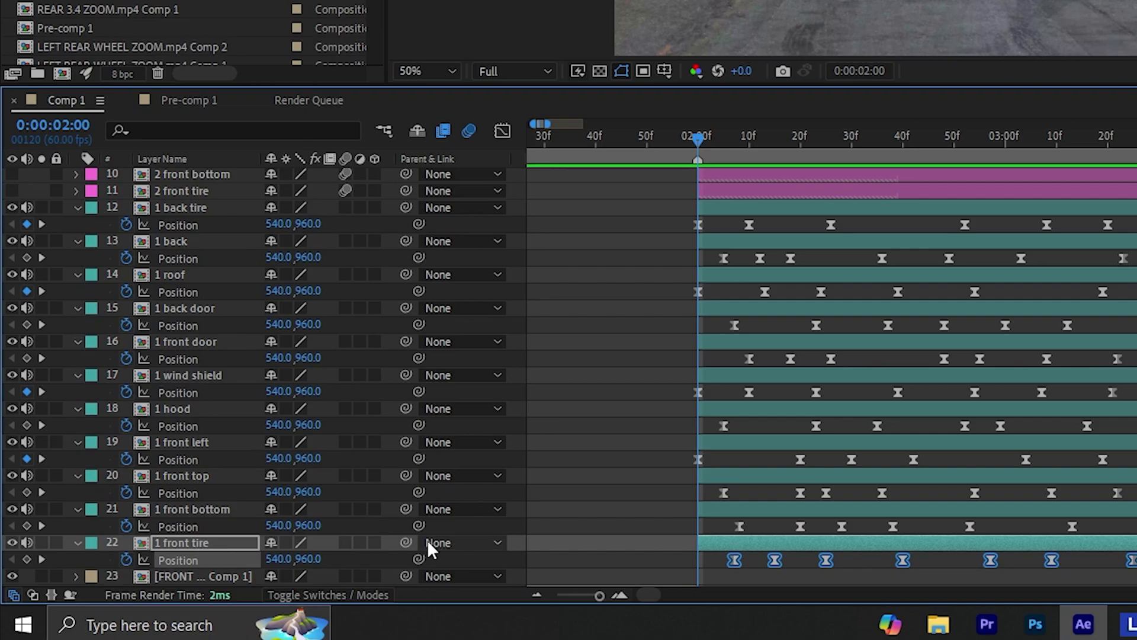
{"action": "left_click", "coordinate": [195, 207]}
{"action": "left_click", "coordinate": [212, 190]}
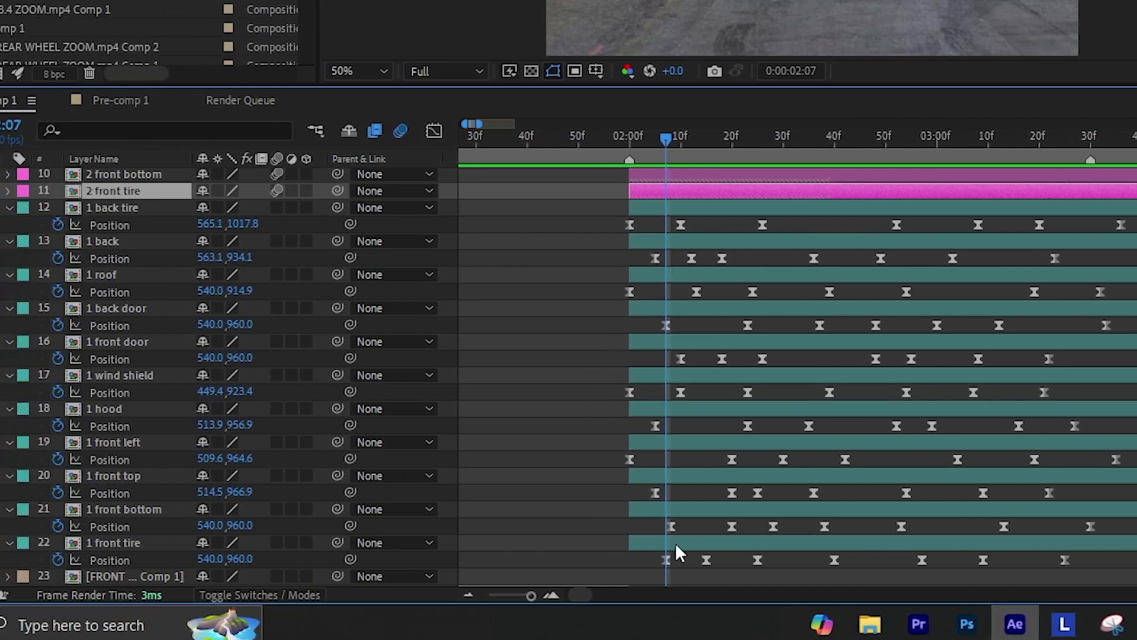
{"action": "left_click", "coordinate": [335, 142]}
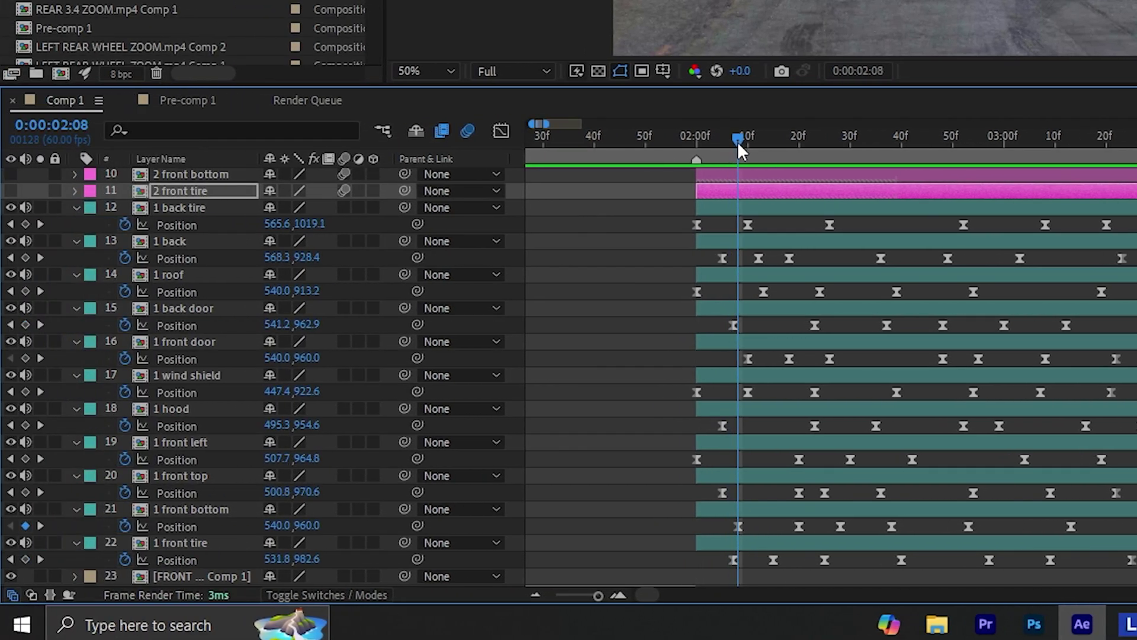
Step: Copy the Position keyframes of 1 front bottom onto the 2 front bottom layer, starting at 0:00:02:08
{"action": "left_click", "coordinate": [175, 526]}
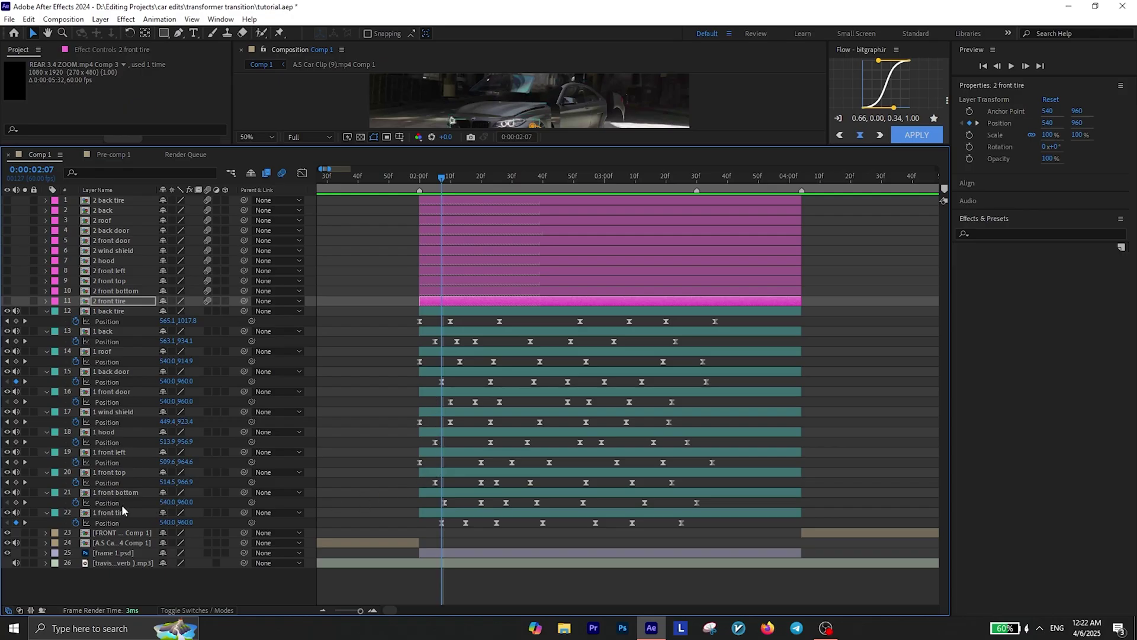
{"action": "left_click", "coordinate": [122, 506]}
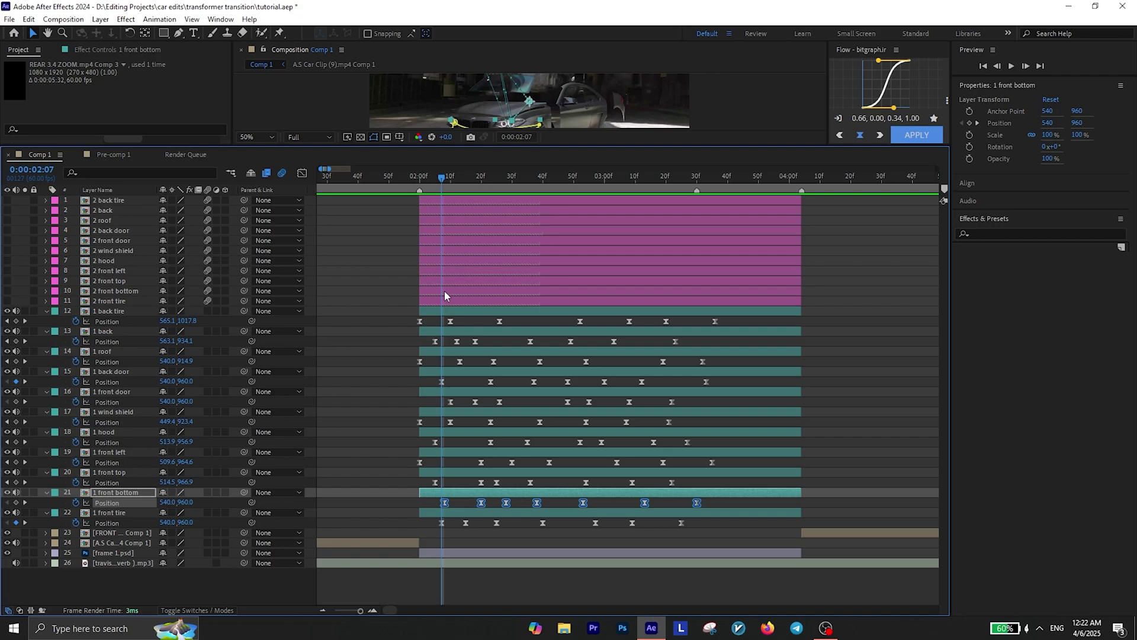
{"action": "left_click", "coordinate": [481, 291]}
{"action": "key", "text": "p"}
{"action": "key", "text": "Page_Down"}
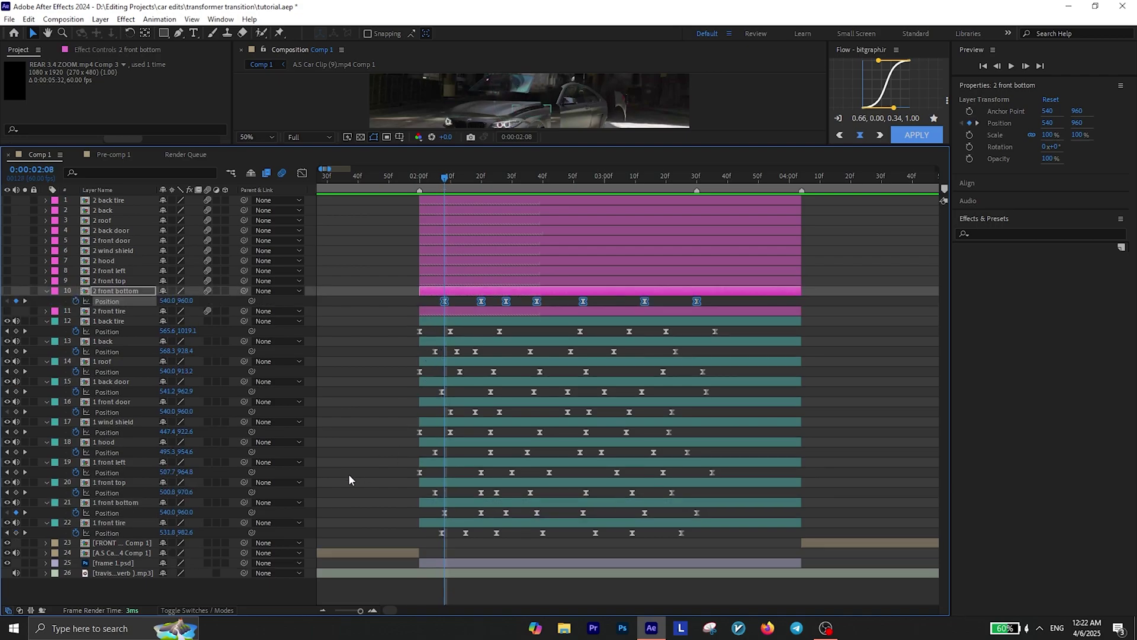
Step: Copy the Position keyframes of 1 front top, front left, hood and wind shield to the matching layers prefixed 2
{"action": "left_click", "coordinate": [112, 492]}
{"action": "left_click", "coordinate": [113, 281]}
{"action": "key", "text": "j"}
{"action": "key", "text": "j"}
{"action": "key", "text": "j"}
{"action": "left_click", "coordinate": [105, 472]}
{"action": "left_click", "coordinate": [112, 270]}
{"action": "left_click", "coordinate": [115, 452]}
{"action": "left_click", "coordinate": [112, 261]}
{"action": "left_click", "coordinate": [113, 432]}
{"action": "left_click", "coordinate": [113, 251]}
Step: Copy each prefix-1 layer's Position keyframes onto its matching prefix-2 layer at the same times, starting with front tire at 0:00:02:07
{"action": "left_click", "coordinate": [112, 546]}
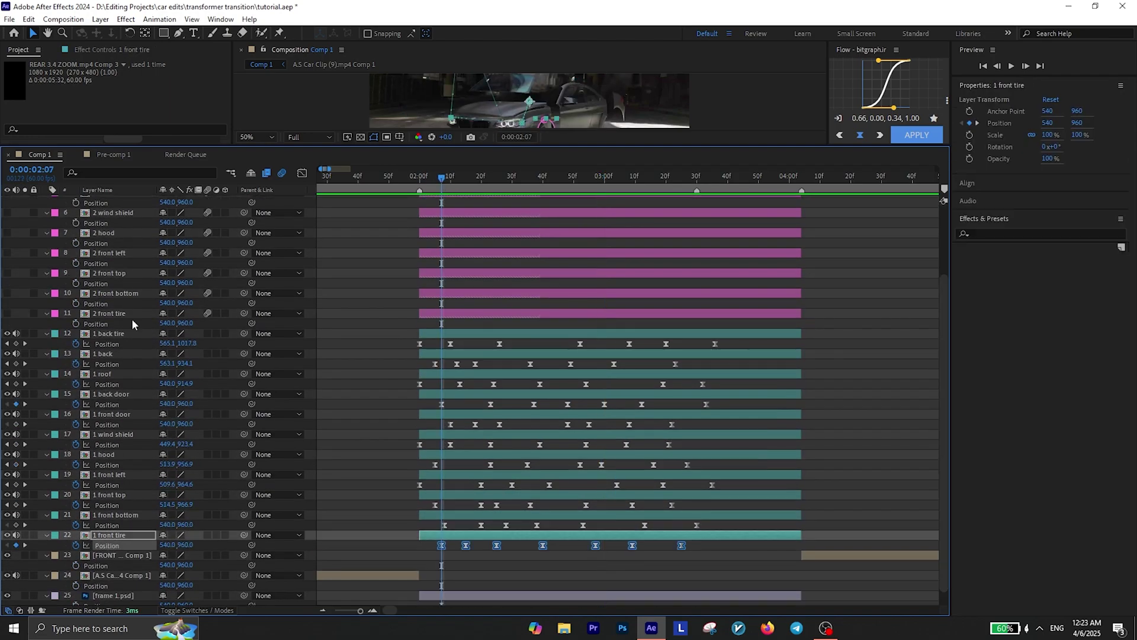
{"action": "left_click", "coordinate": [132, 322]}
{"action": "key", "text": "ctrl+v"}
{"action": "left_click", "coordinate": [112, 525]}
{"action": "left_click", "coordinate": [112, 302]}
{"action": "key", "text": "ctrl+v"}
{"action": "left_click", "coordinate": [113, 495]}
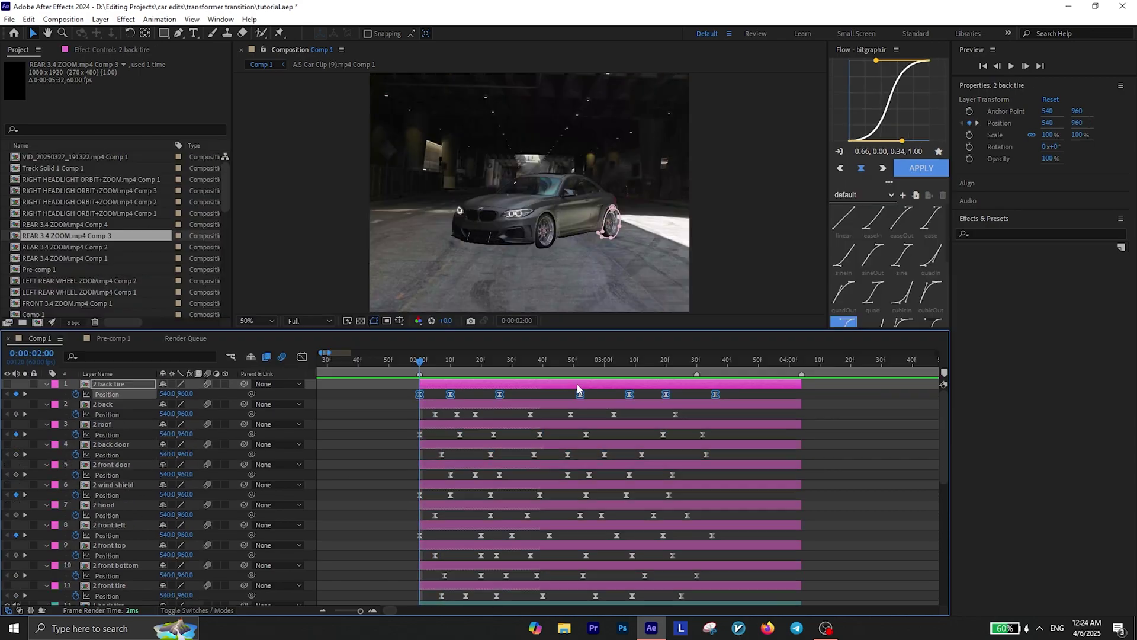
Step: Turn on the visibility of all eleven layers prefixed 2 and preview the second car's part animation
{"action": "left_click", "coordinate": [490, 585], "text": "shift"}
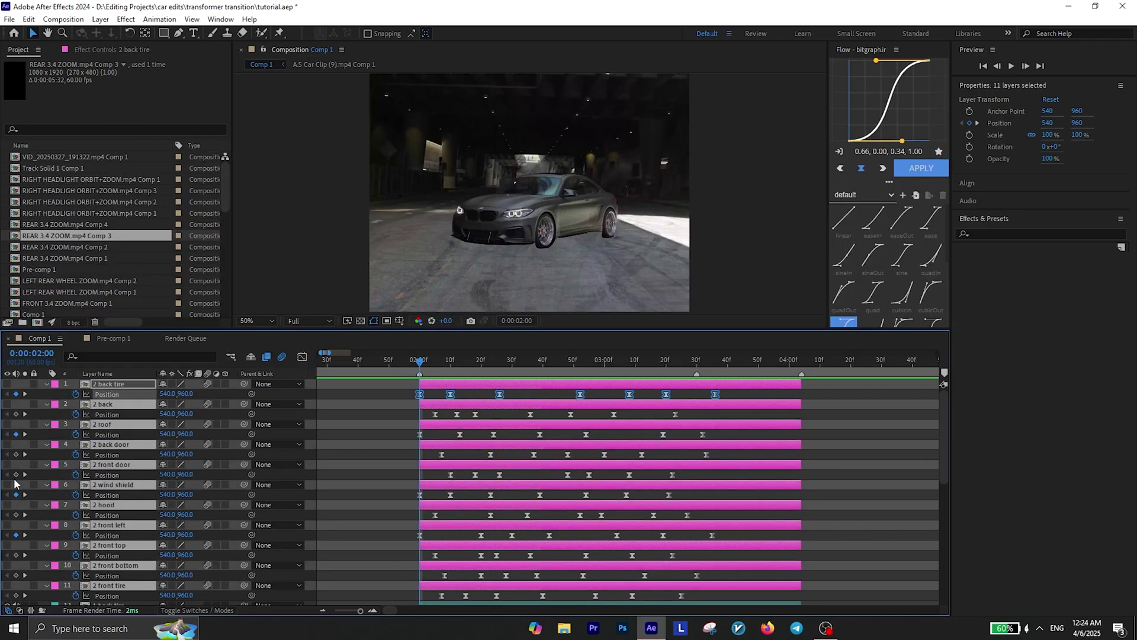
{"action": "left_click", "coordinate": [7, 384]}
{"action": "key", "text": "space"}
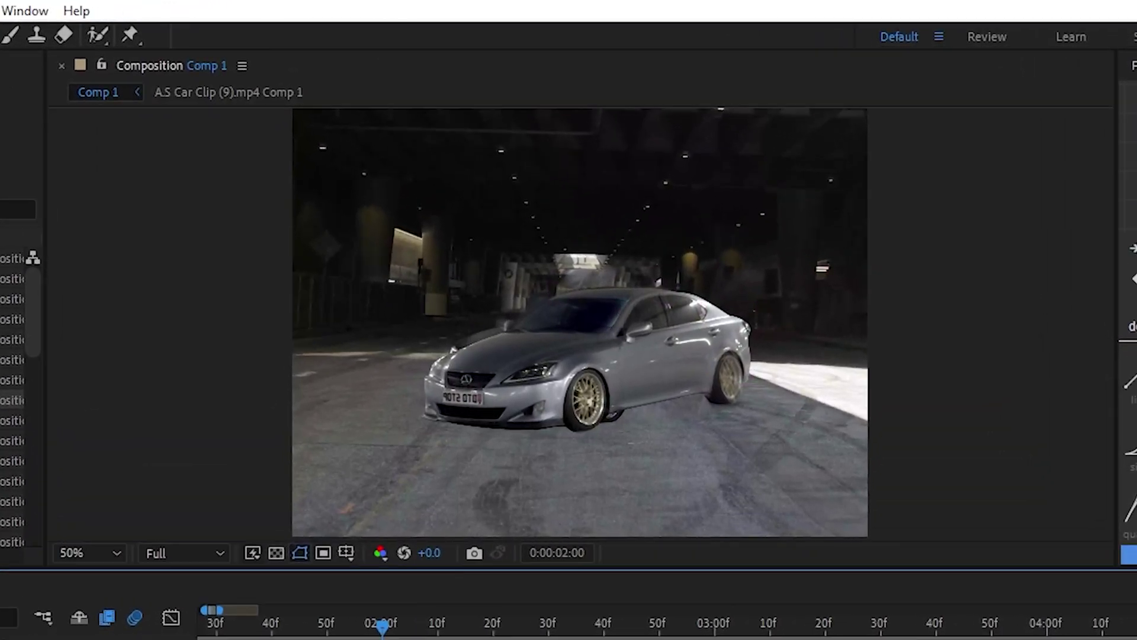
{"action": "key", "text": "space"}
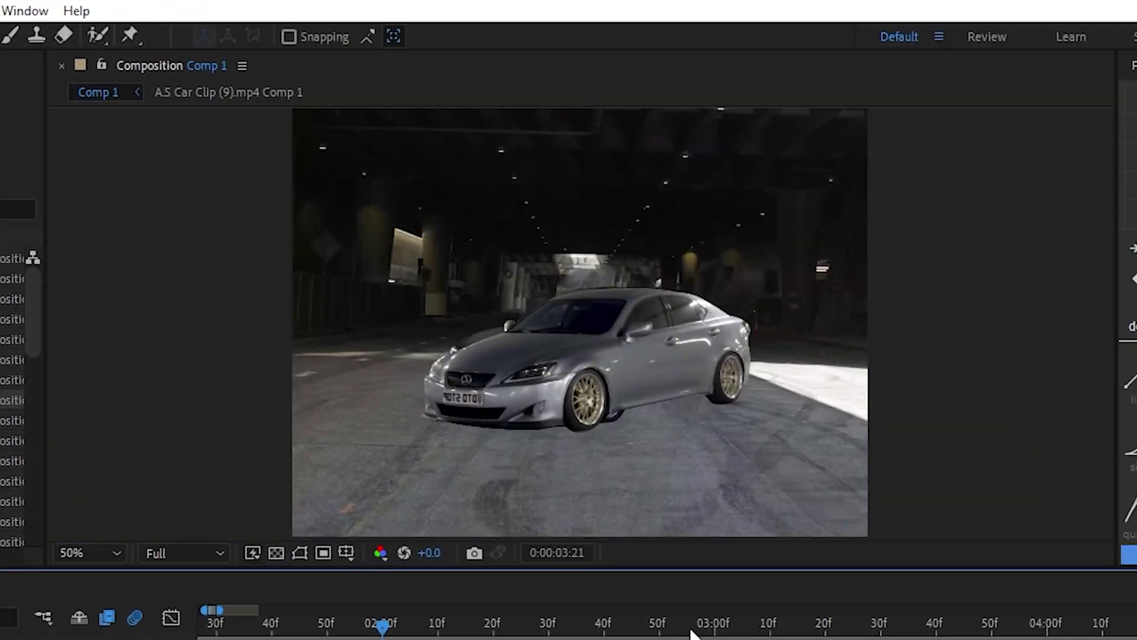
Step: Enable motion blur on all part layers of both cars, with the playhead at 0:00:02:00
{"action": "left_click_drag", "start_coordinate": [993, 627], "coordinate": [381, 627]}
{"action": "left_click", "coordinate": [458, 383]}
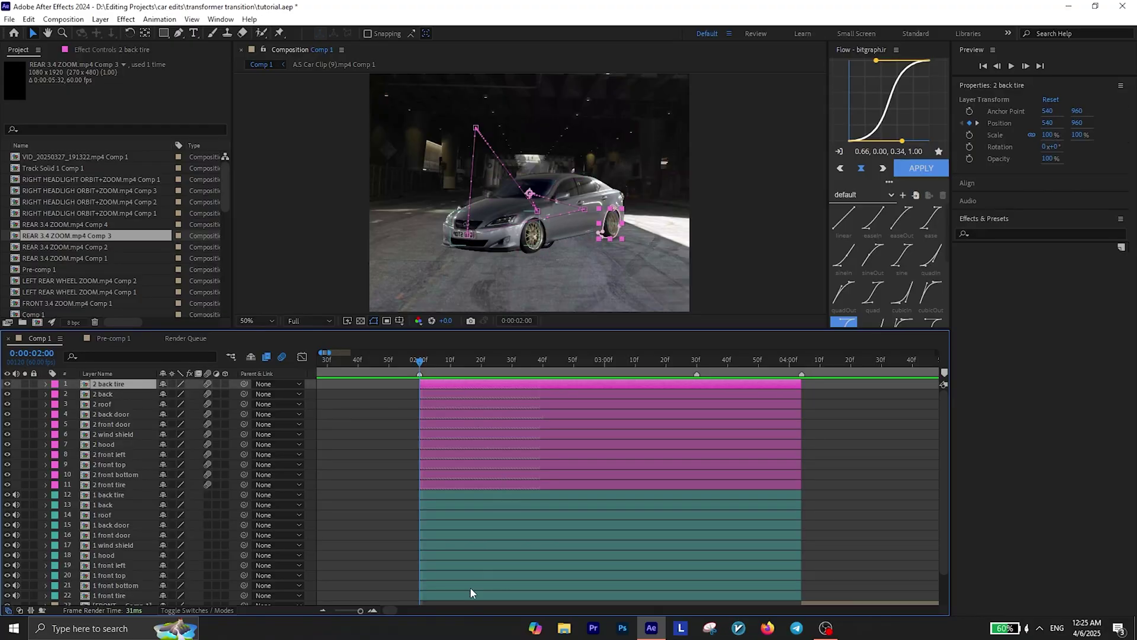
{"action": "key", "text": "ctrl+a"}
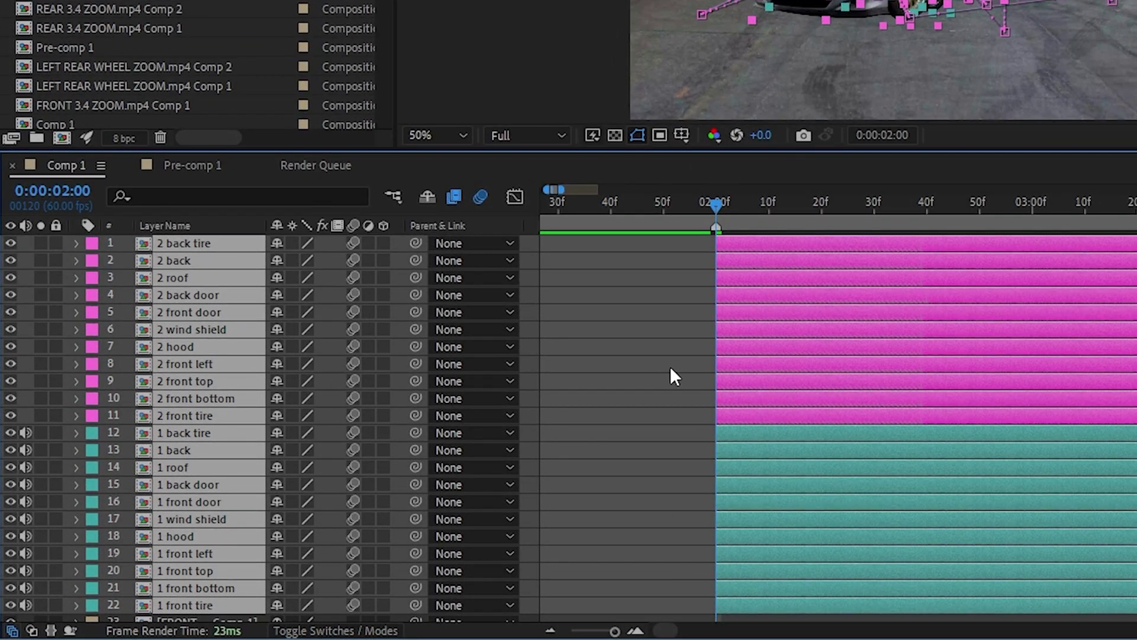
{"action": "left_click", "coordinate": [670, 366]}
Step: Trim the end of 1 front tire and the start of 2 front tire to 0:00:02:44
{"action": "left_click", "coordinate": [802, 600]}
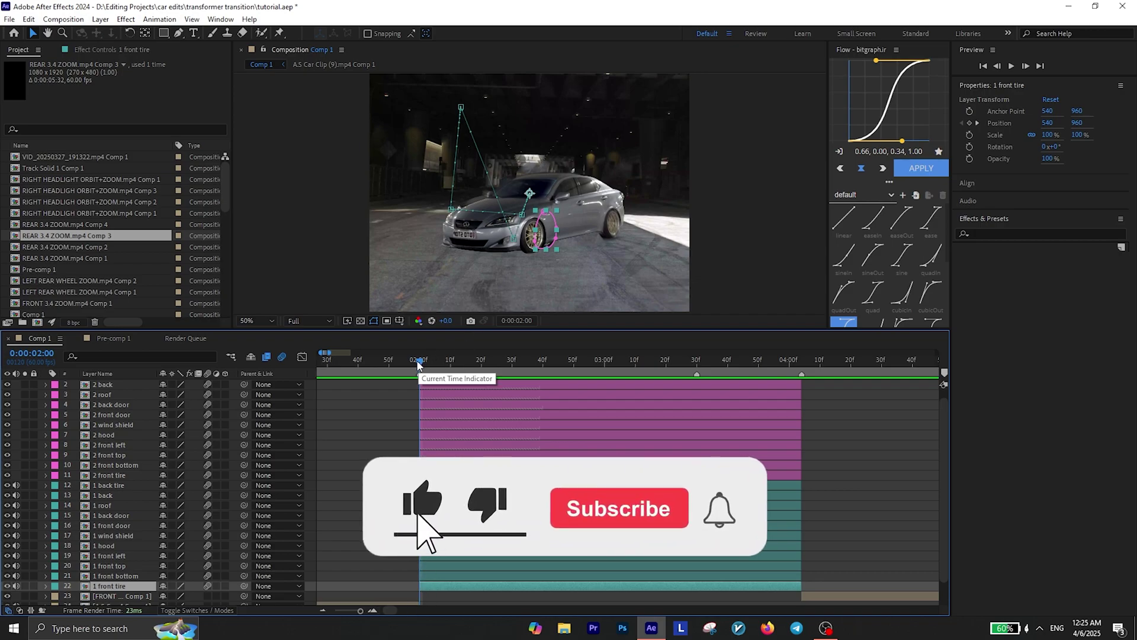
{"action": "left_click_drag", "start_coordinate": [422, 363], "coordinate": [557, 370]}
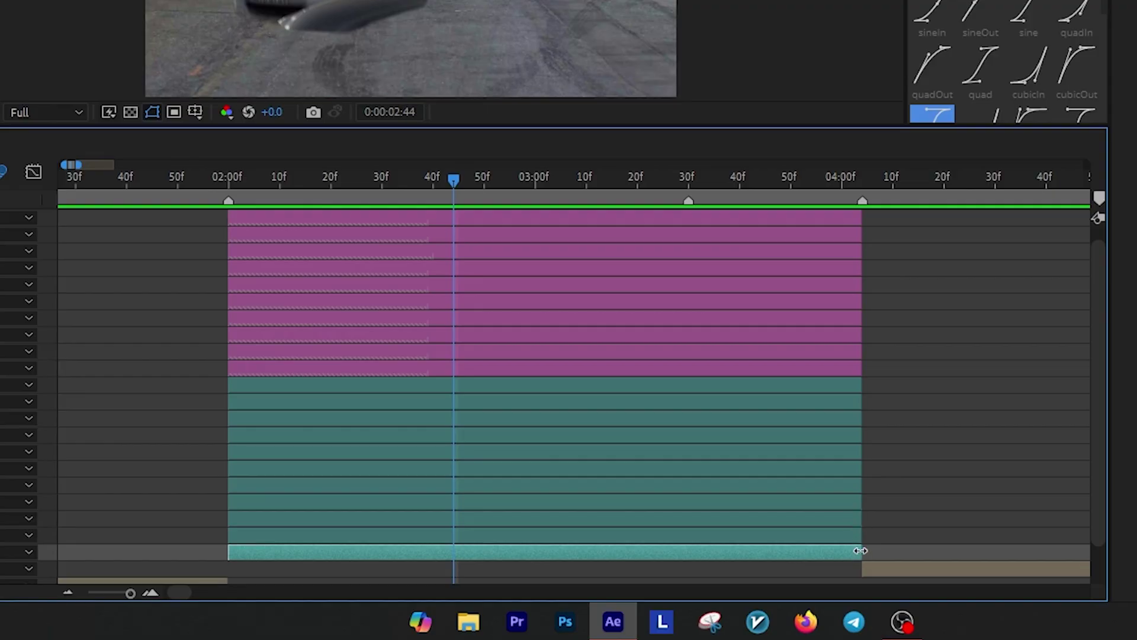
{"action": "left_click_drag", "start_coordinate": [861, 550], "coordinate": [565, 550]}
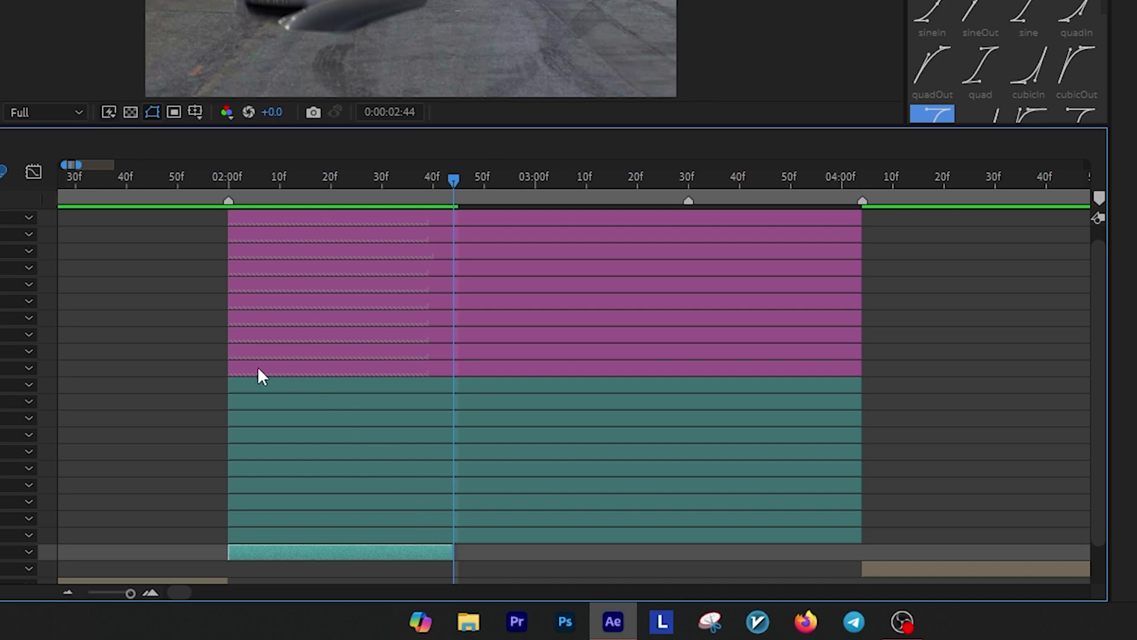
{"action": "left_click_drag", "start_coordinate": [231, 369], "coordinate": [357, 392]}
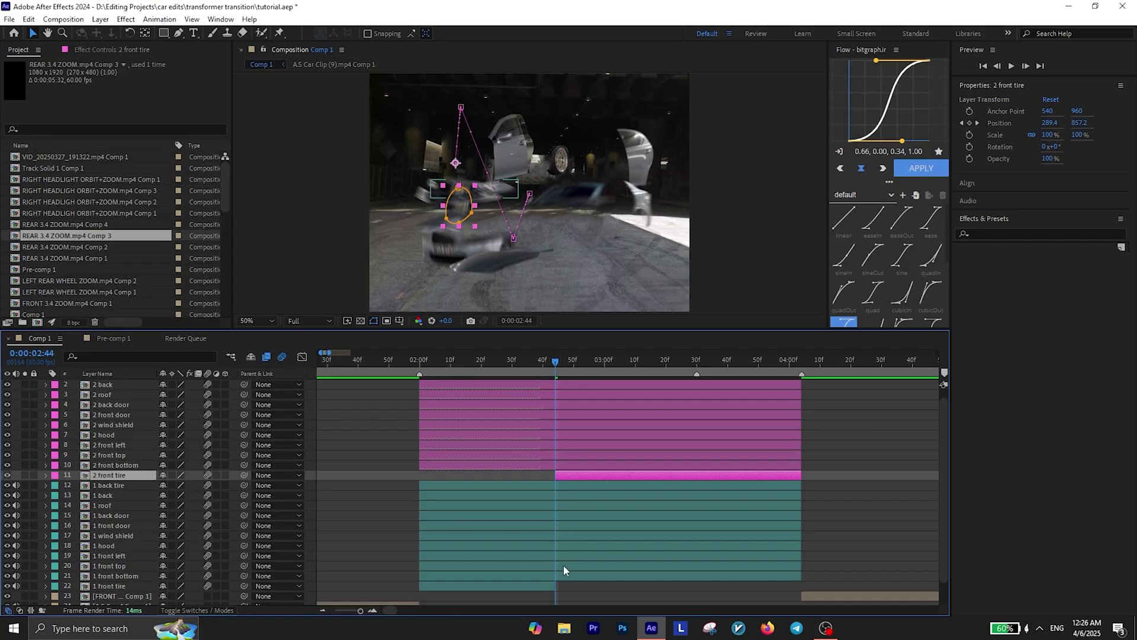
Step: Trim the end of 1 front bottom and the start of 2 front bottom to 0:00:02:57
{"action": "left_click", "coordinate": [459, 537]}
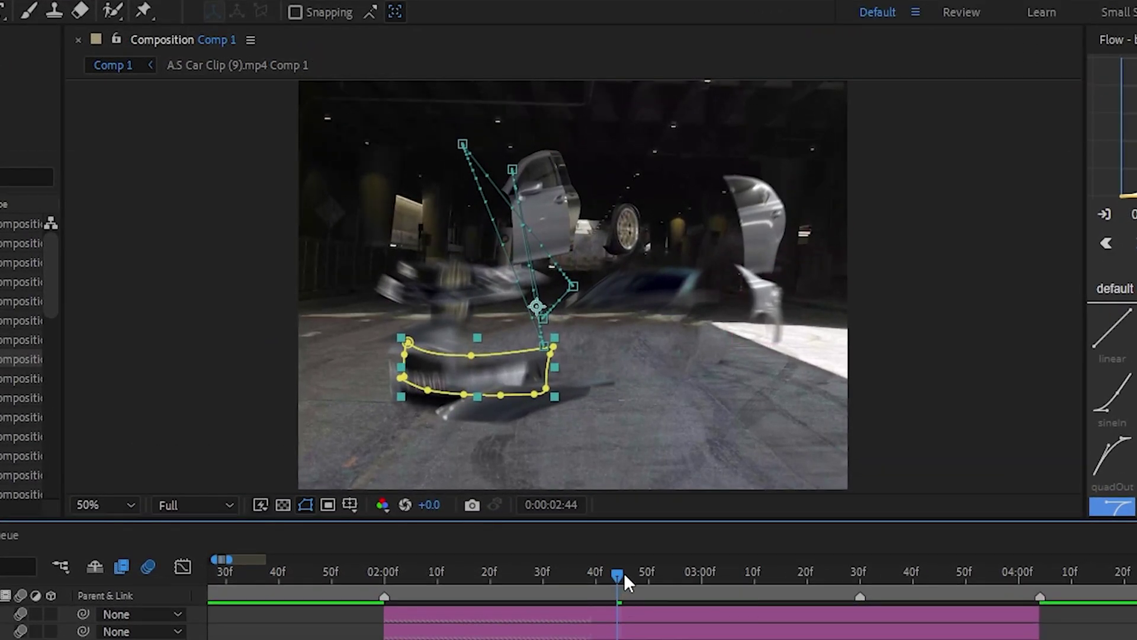
{"action": "left_click_drag", "start_coordinate": [625, 577], "coordinate": [692, 578]}
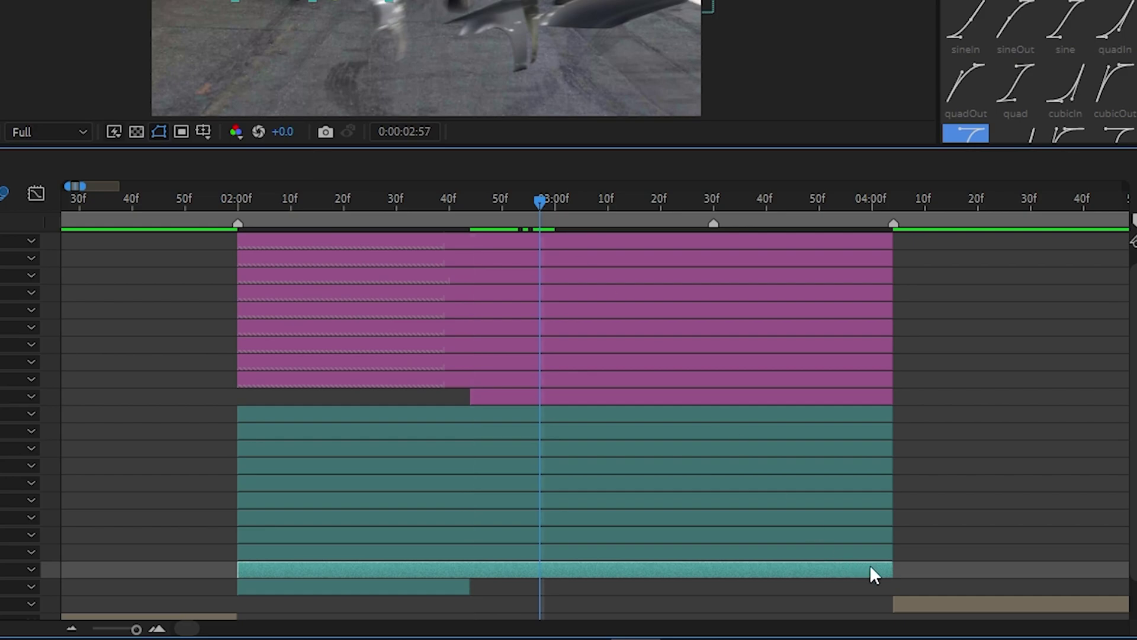
{"action": "left_click_drag", "start_coordinate": [1017, 639], "coordinate": [688, 639]}
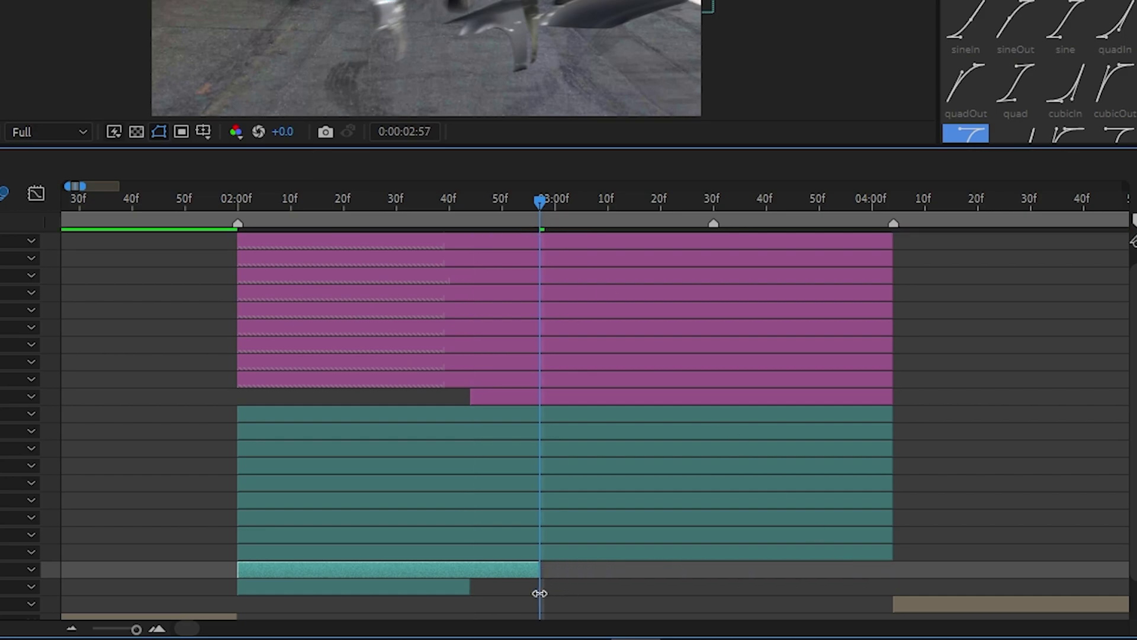
{"action": "left_click_drag", "start_coordinate": [238, 382], "coordinate": [538, 411]}
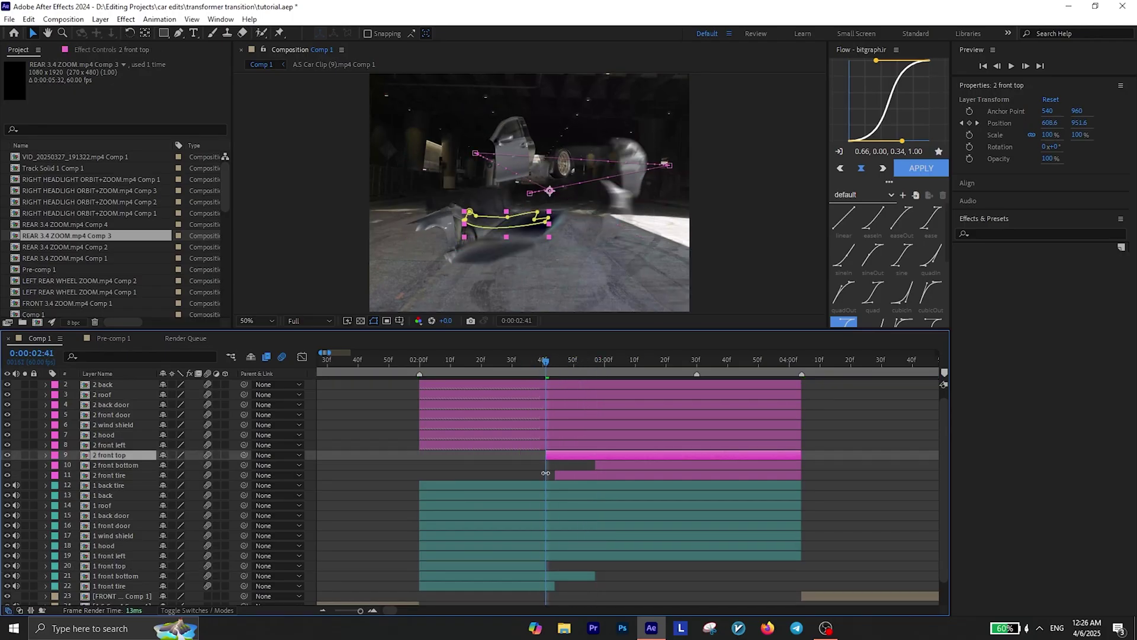
Step: Trim the front left pair at 0:00:02:50, and adjust 2 front left's start and 1 front bottom's end to about 0:00:02:46
{"action": "left_click", "coordinate": [582, 364]}
{"action": "left_click_drag", "start_coordinate": [582, 364], "coordinate": [573, 364]}
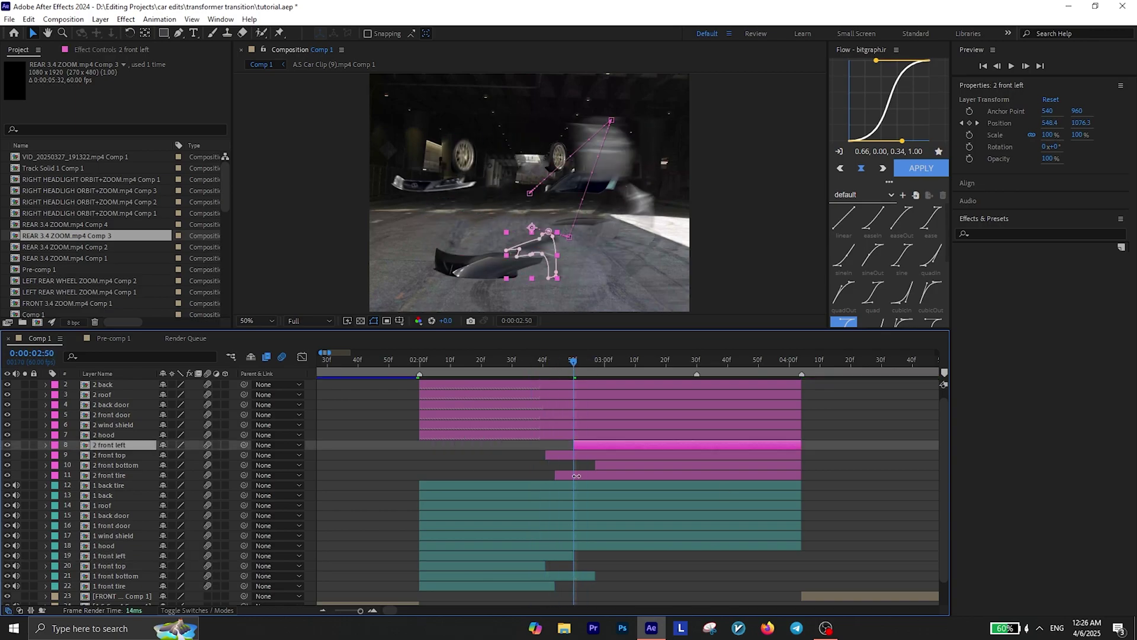
{"action": "left_click_drag", "start_coordinate": [570, 445], "coordinate": [560, 446]}
{"action": "left_click_drag", "start_coordinate": [595, 575], "coordinate": [561, 576]}
Step: Trim the end of 1 hood and the start of 2 hood to about 0:00:02:53
{"action": "left_click_drag", "start_coordinate": [561, 364], "coordinate": [463, 371]}
{"action": "left_click", "coordinate": [561, 545]}
{"action": "left_click_drag", "start_coordinate": [800, 545], "coordinate": [584, 545]}
{"action": "left_click_drag", "start_coordinate": [420, 435], "coordinate": [583, 434]}
Step: Trim the end of 1 wind shield and the start of 2 wind shield to about 0:00:02:56
{"action": "left_click", "coordinate": [550, 535]}
{"action": "mouse_move", "coordinate": [583, 364]}
{"action": "left_mouse_down"}
{"action": "mouse_move", "coordinate": [603, 366]}
{"action": "mouse_move", "coordinate": [592, 362]}
{"action": "left_mouse_up"}
{"action": "key", "text": "alt+]"}
{"action": "left_click", "coordinate": [601, 425]}
{"action": "key", "text": "alt+["}
Step: Trim the layer pairs to swap at about 0:00:02:50 for the front door and about 0:00:03:03 for the back door
{"action": "left_click", "coordinate": [601, 525]}
{"action": "left_click_drag", "start_coordinate": [800, 527], "coordinate": [573, 527]}
{"action": "left_click_drag", "start_coordinate": [420, 415], "coordinate": [573, 415]}
{"action": "left_click", "coordinate": [598, 515]}
{"action": "left_click_drag", "start_coordinate": [574, 364], "coordinate": [614, 368]}
{"action": "left_click_drag", "start_coordinate": [800, 515], "coordinate": [613, 515]}
{"action": "left_click_drag", "start_coordinate": [420, 405], "coordinate": [615, 403]}
Step: Trim the end of 1 back and the start of 2 back to about 0:00:02:52
{"action": "scroll", "coordinate": [616, 398], "scroll_direction": "up", "scroll_amount": 1}
{"action": "left_click_drag", "start_coordinate": [550, 363], "coordinate": [579, 363]}
{"action": "left_click_drag", "start_coordinate": [800, 505], "coordinate": [579, 504]}
{"action": "left_click_drag", "start_coordinate": [420, 393], "coordinate": [632, 373]}
Step: Trim the end of 1 back tire and the start of 2 back tire to about 0:00:03:09, and preview the transition
{"action": "left_click_drag", "start_coordinate": [800, 495], "coordinate": [632, 494]}
{"action": "left_click_drag", "start_coordinate": [421, 384], "coordinate": [633, 383]}
{"action": "left_click_drag", "start_coordinate": [632, 363], "coordinate": [416, 384]}
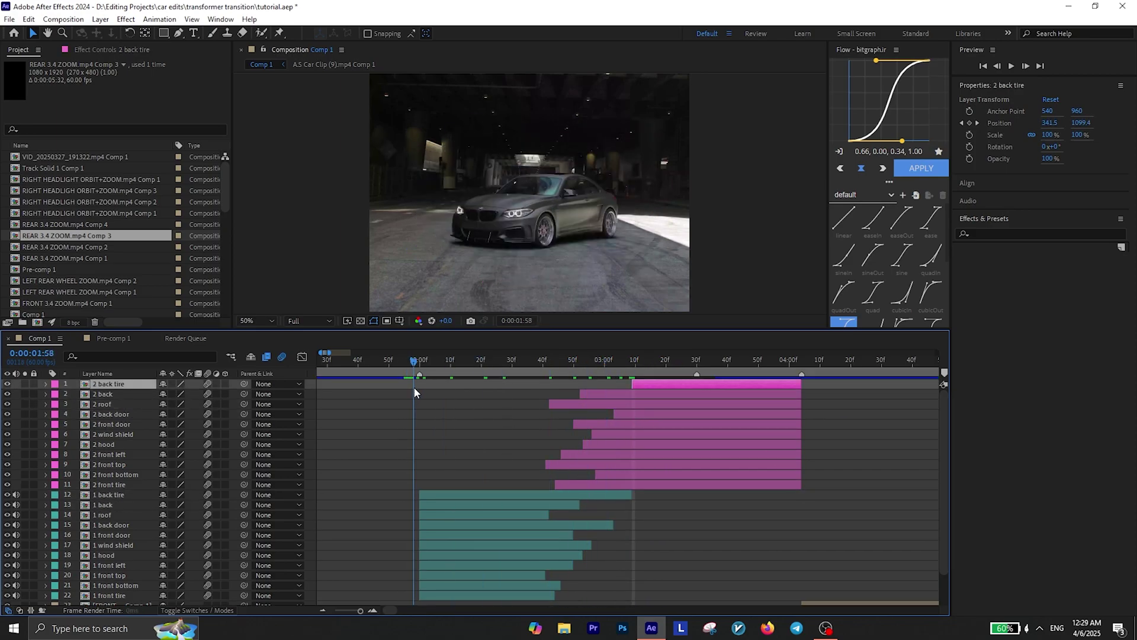
{"action": "key", "text": "space"}
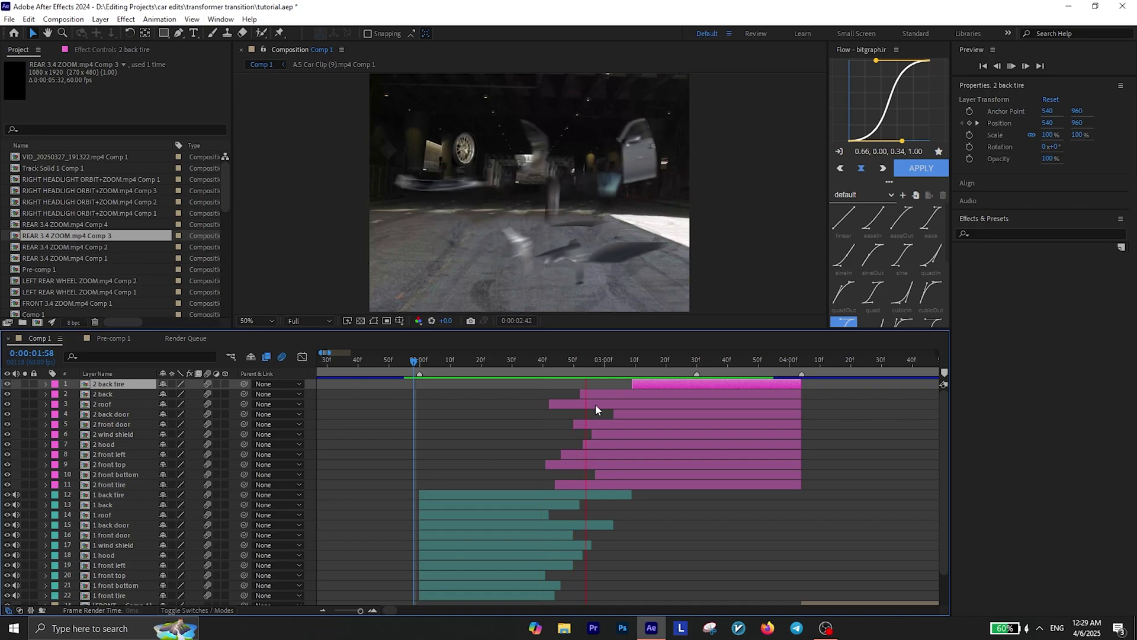
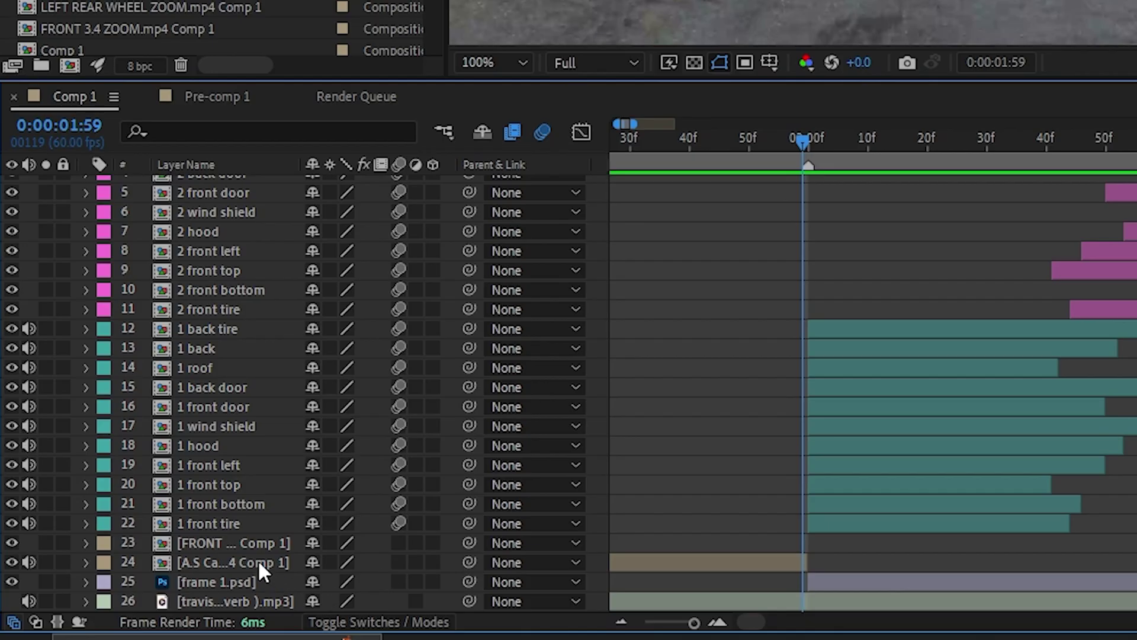
Step: Create a solid in colour #08080C, placed directly above the A.S Car Clip composition layer
{"action": "right_click", "coordinate": [381, 562]}
{"action": "mouse_move", "coordinate": [452, 292]}
{"action": "left_click", "coordinate": [764, 340]}
{"action": "left_click", "coordinate": [894, 204]}
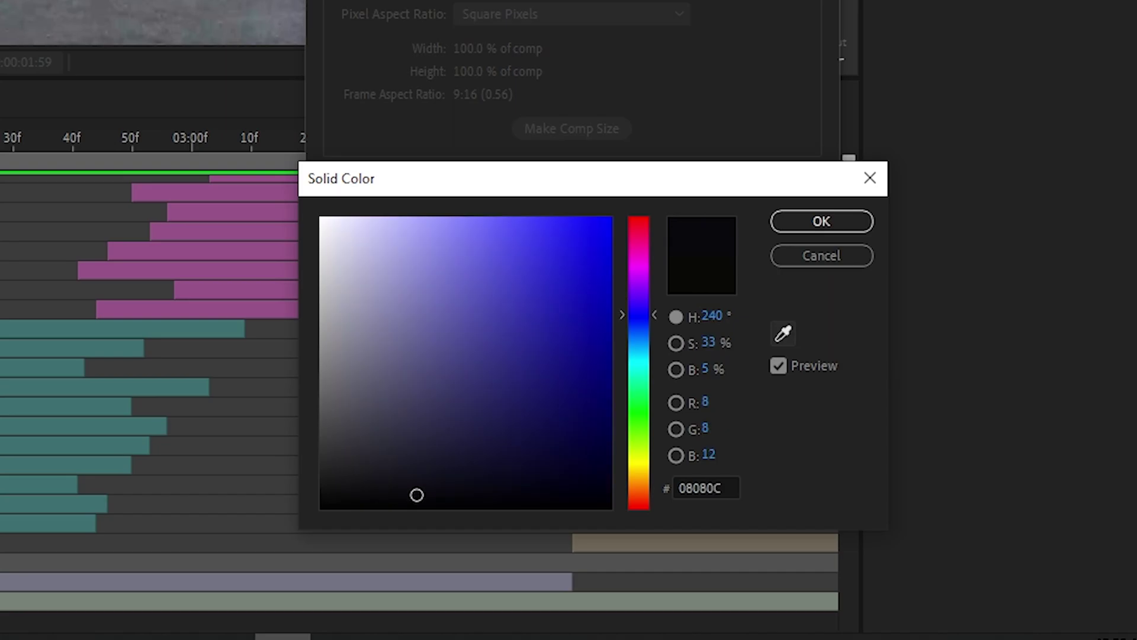
{"action": "left_click", "coordinate": [822, 221]}
{"action": "left_click", "coordinate": [655, 264]}
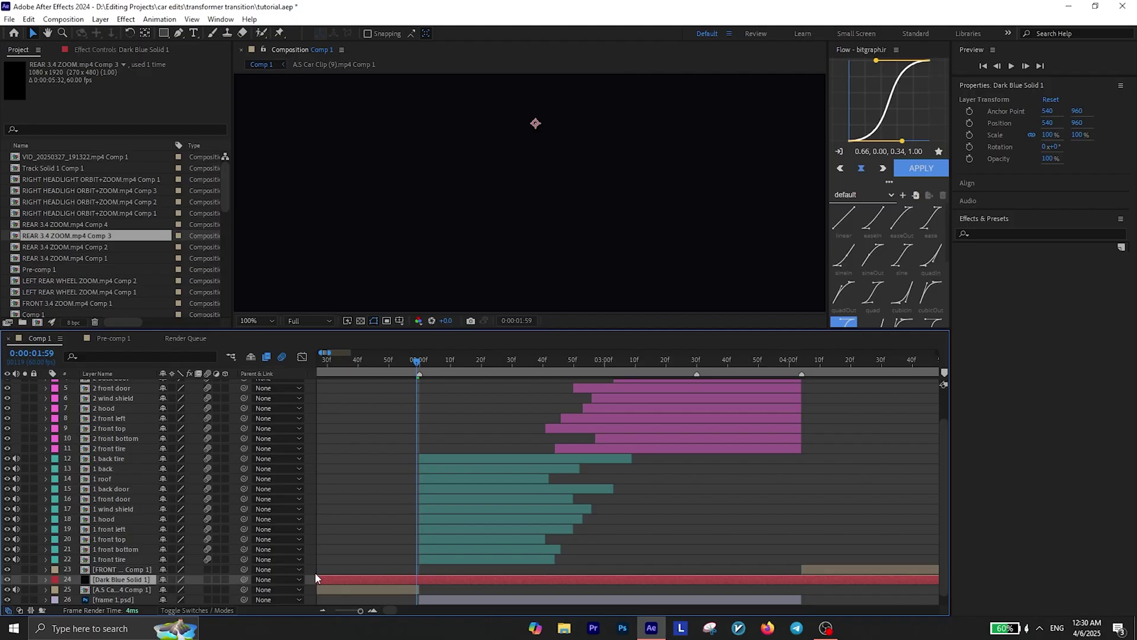
Step: Set the dark solid's opacity to 57% and mask it with the Pen tool along the ground beneath the car
{"action": "key", "text": "t"}
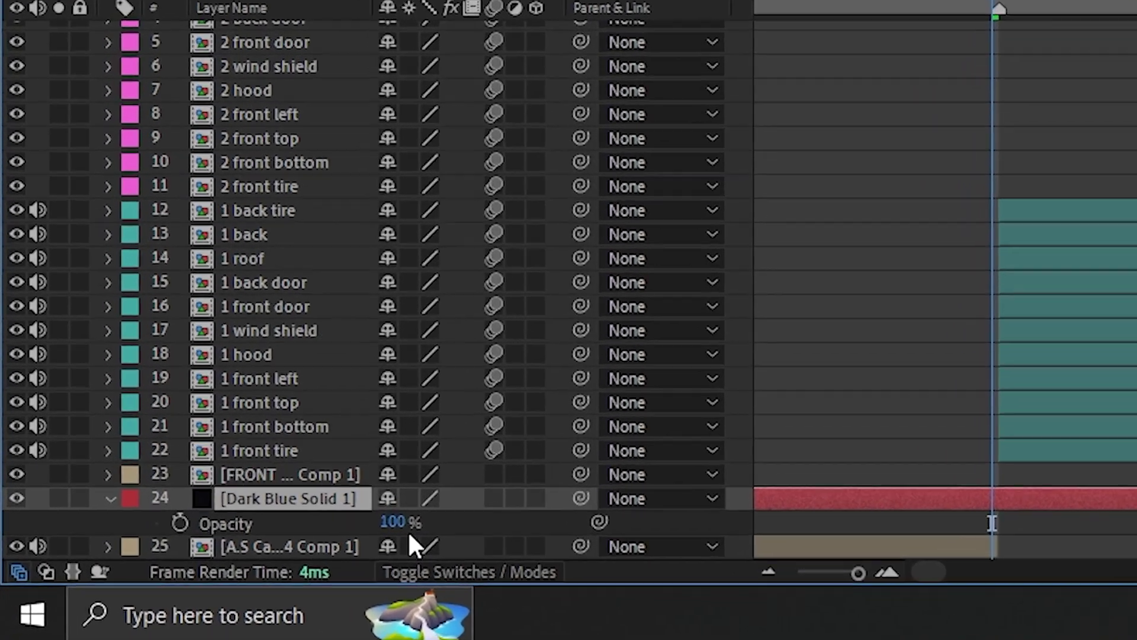
{"action": "left_click_drag", "start_coordinate": [166, 590], "coordinate": [160, 590]}
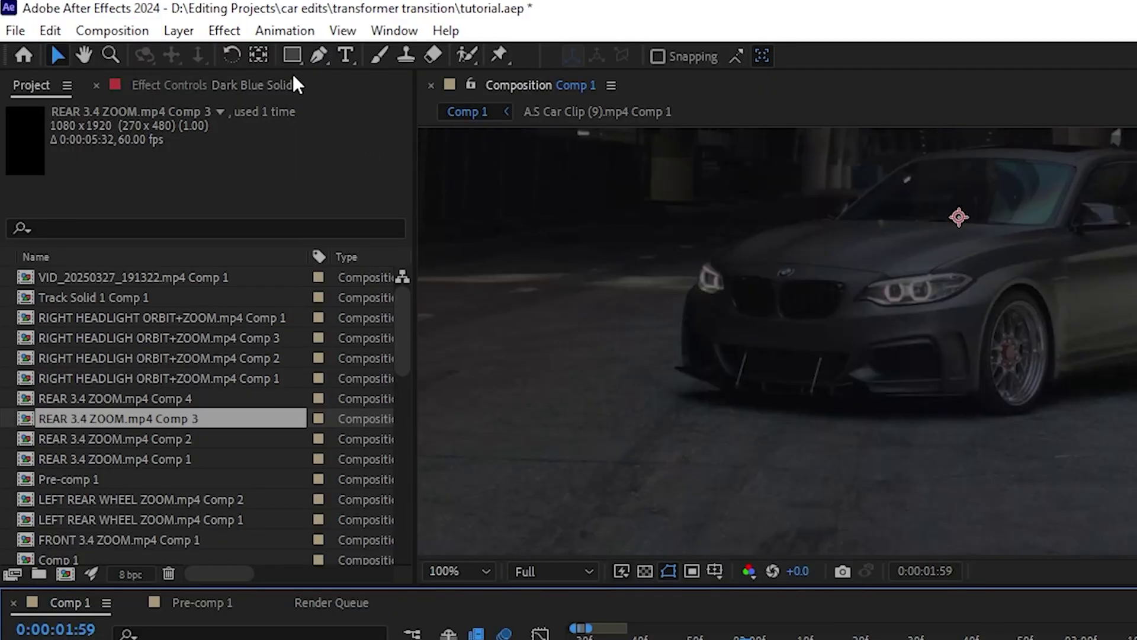
{"action": "left_click", "coordinate": [307, 57]}
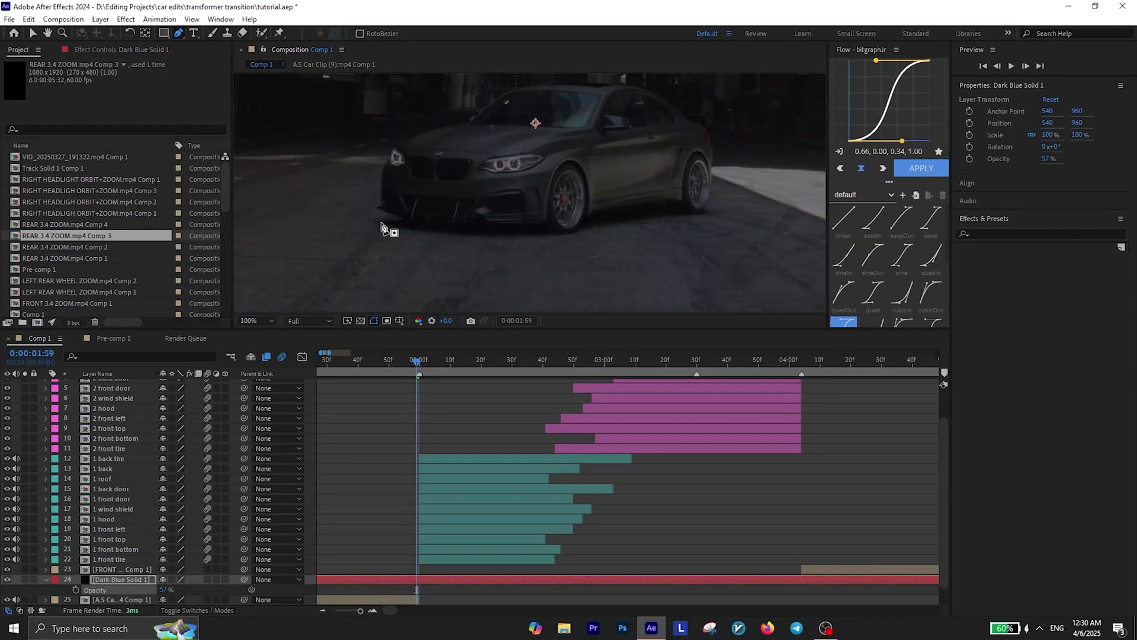
{"action": "left_click", "coordinate": [381, 222]}
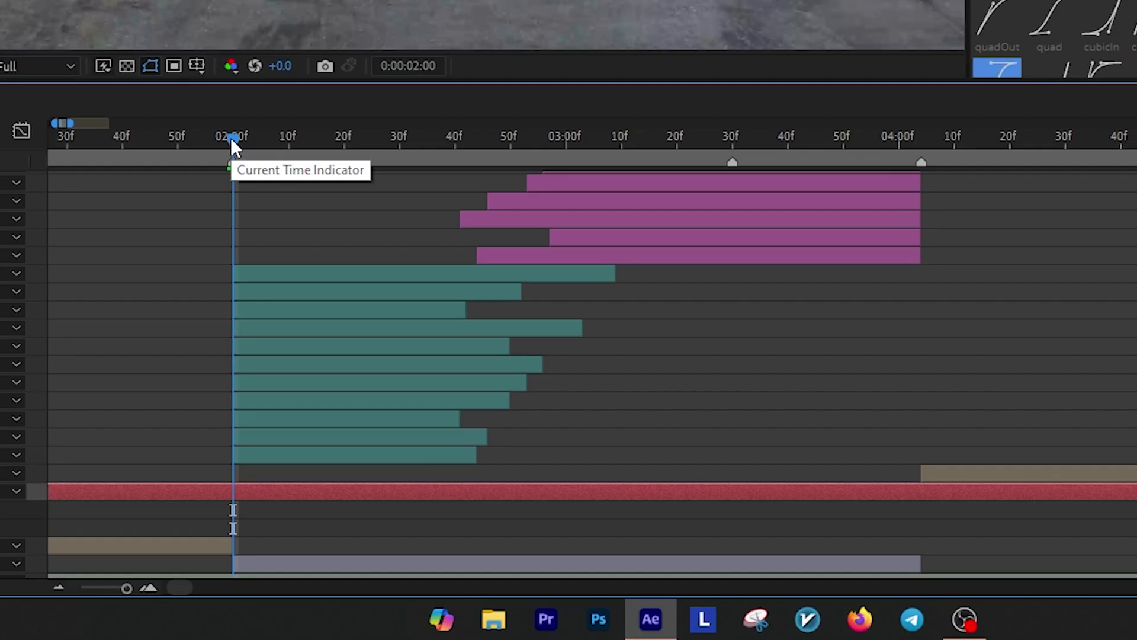
Step: Trim the dark solid to run from 0:00:02:00 to 0:00:04:04
{"action": "key", "text": "alt+bracketleft"}
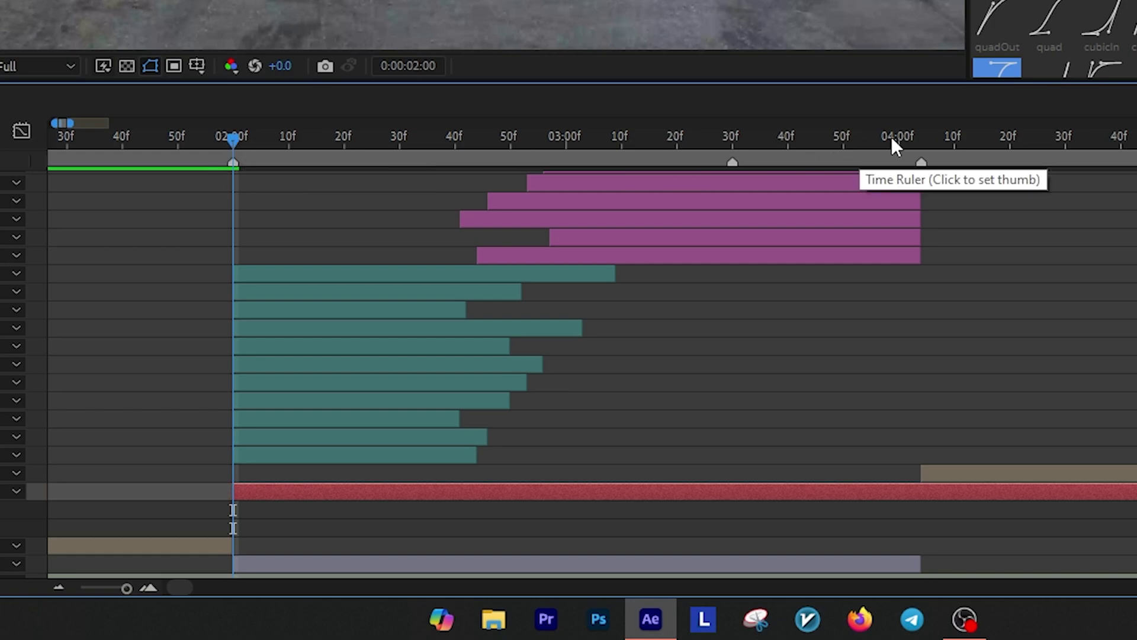
{"action": "left_click", "coordinate": [802, 363]}
{"action": "key", "text": "ctrl+shift+d"}
{"action": "key", "text": "Delete"}
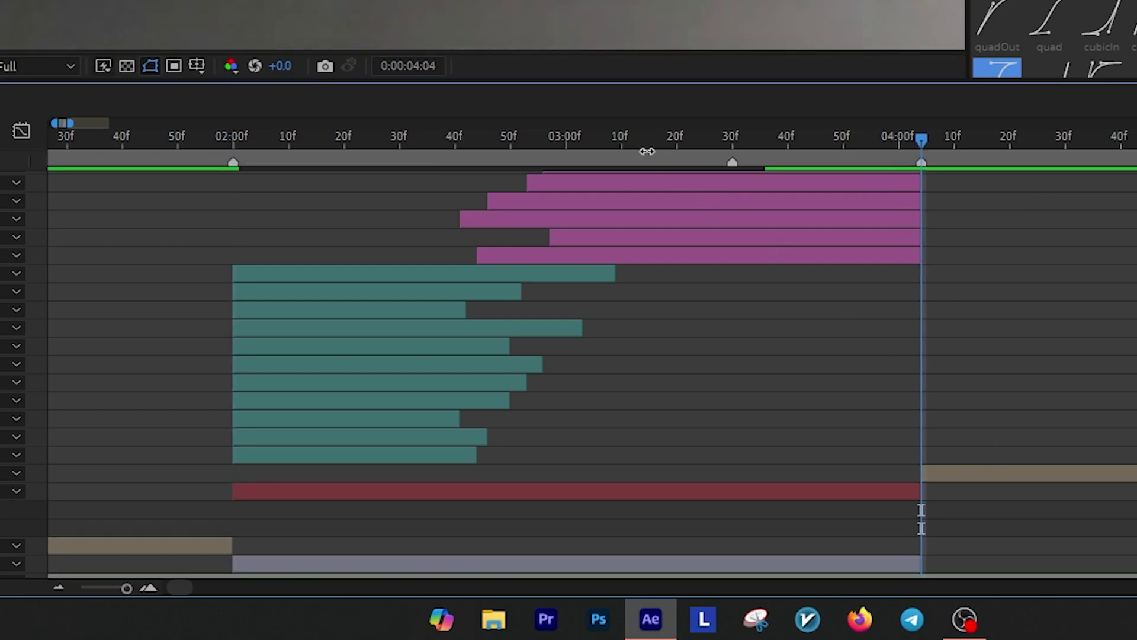
Step: Raise the dark solid's opacity to 100% with the playhead at 0:00:02:49
{"action": "left_click_drag", "start_coordinate": [635, 137], "coordinate": [189, 140]}
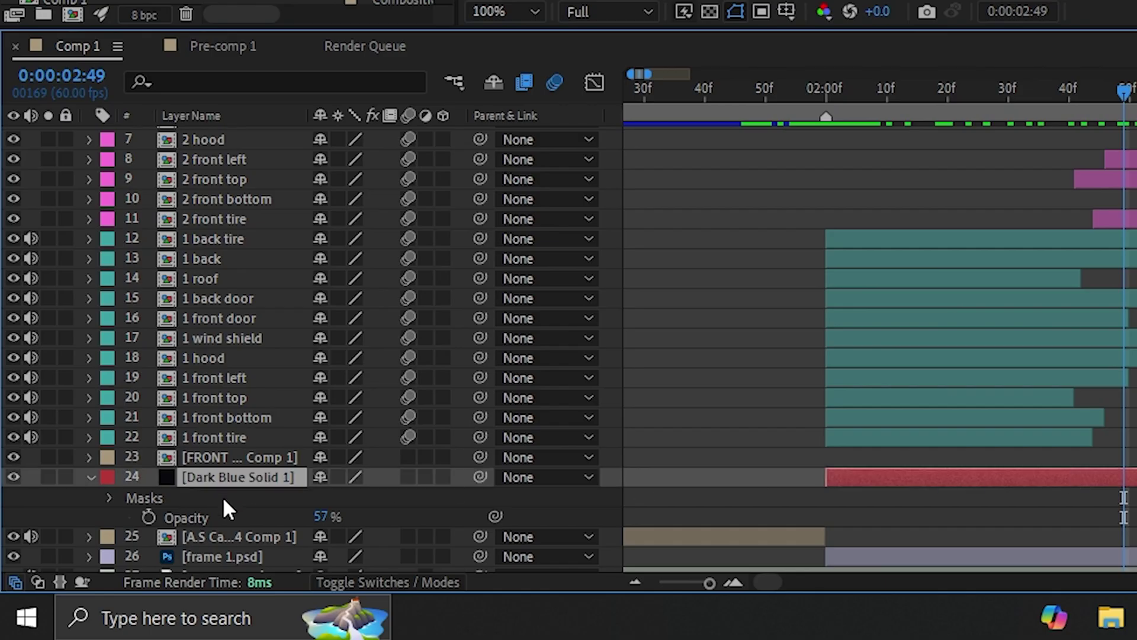
{"action": "left_click_drag", "start_coordinate": [325, 516], "coordinate": [340, 516]}
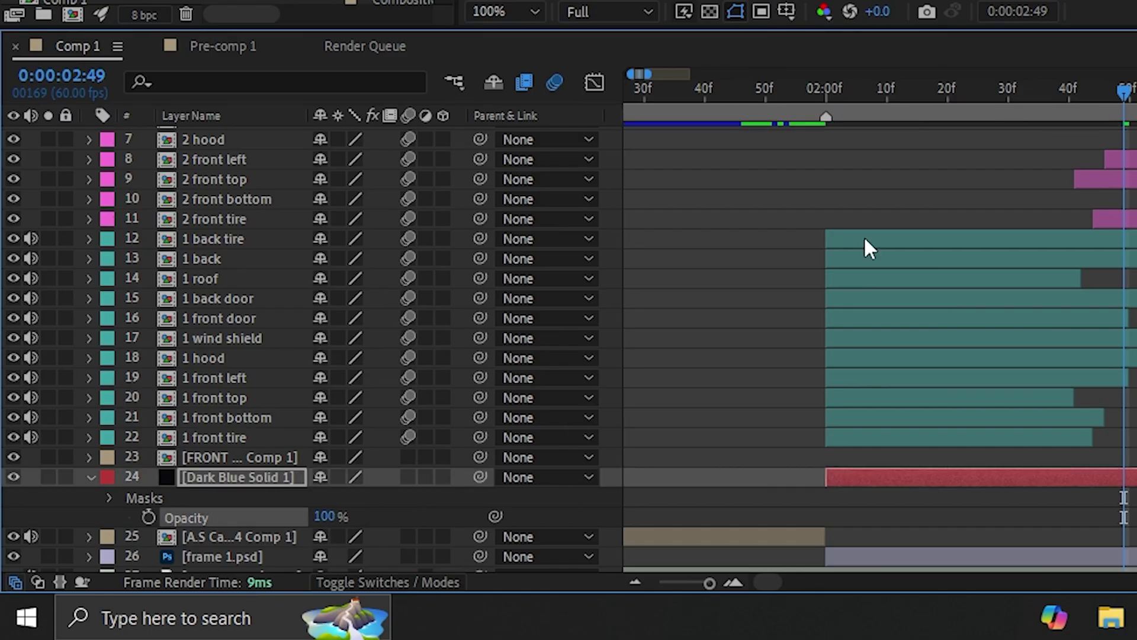
Step: Set the dark solid's mask feather to 10 pixels and its mask expansion to 5 pixels
{"action": "left_click", "coordinate": [109, 496]}
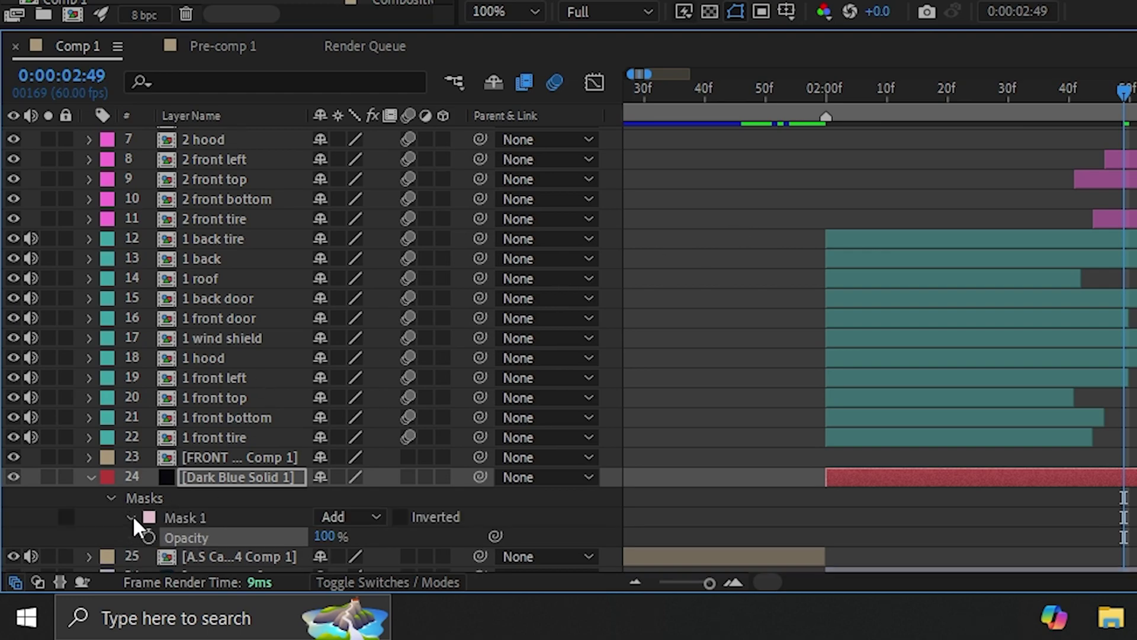
{"action": "left_click", "coordinate": [132, 514]}
{"action": "left_click_drag", "start_coordinate": [361, 442], "coordinate": [647, 444]}
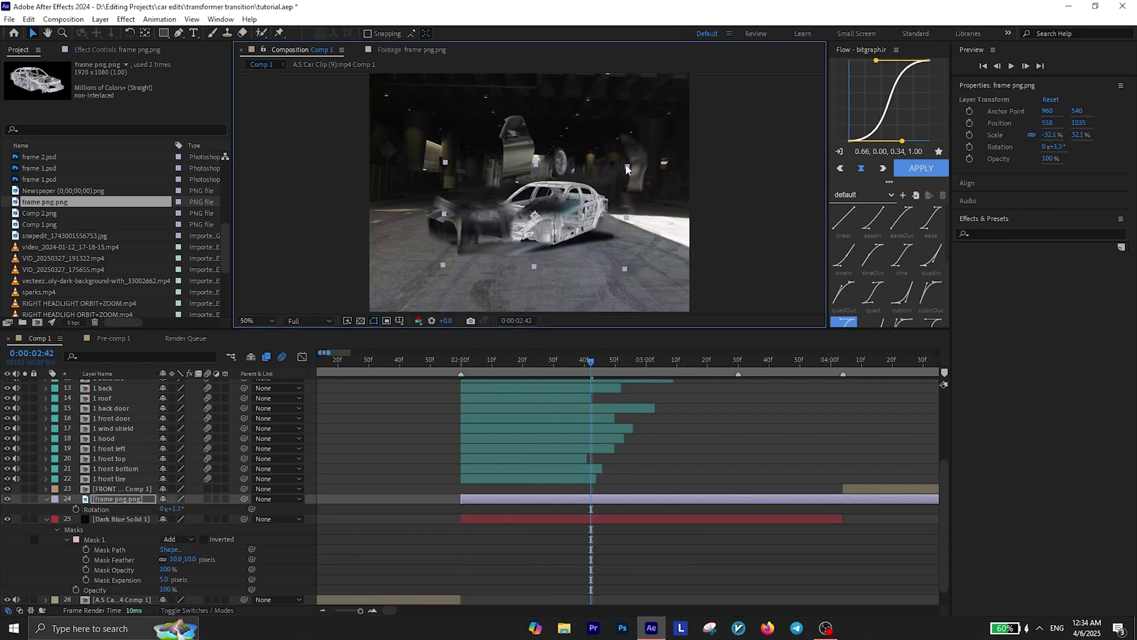
Step: Apply the Tritone effect to the frame png.png layer
{"action": "left_click", "coordinate": [452, 375]}
{"action": "left_click_drag", "start_coordinate": [452, 375], "coordinate": [572, 375]}
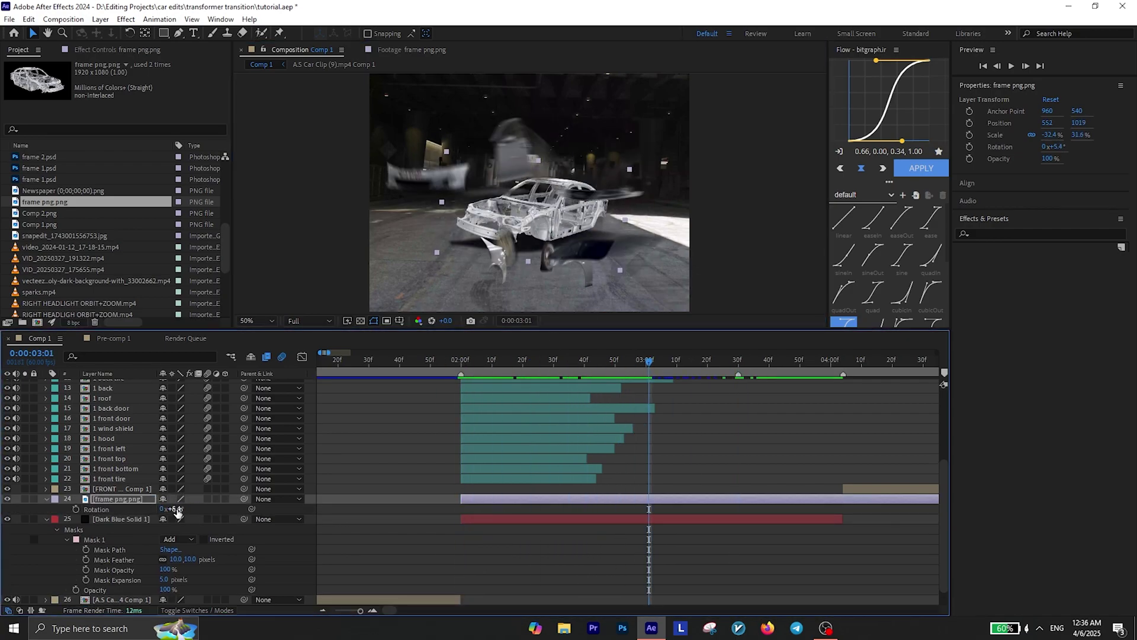
{"action": "key", "text": "ctrl+space"}
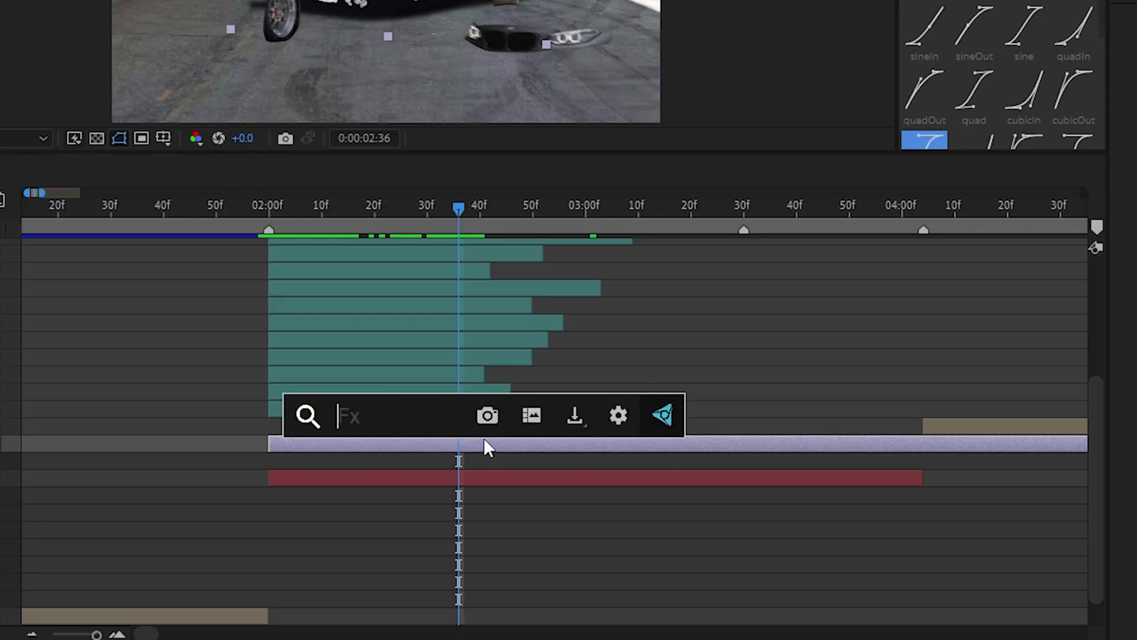
{"action": "type", "text": "trit"}
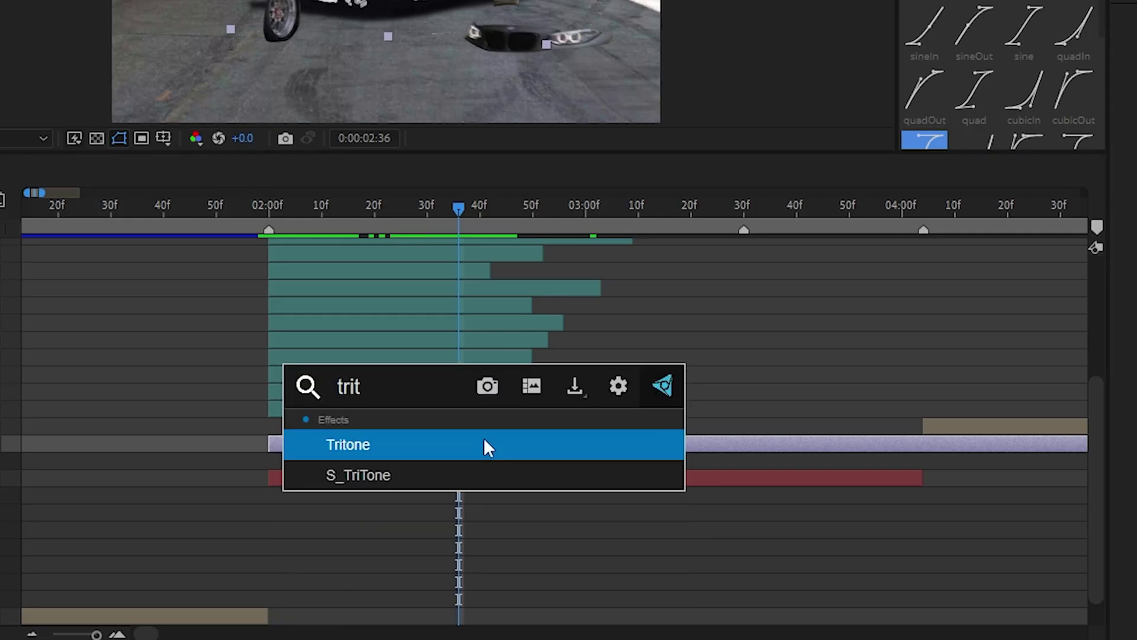
{"action": "key", "text": "Return"}
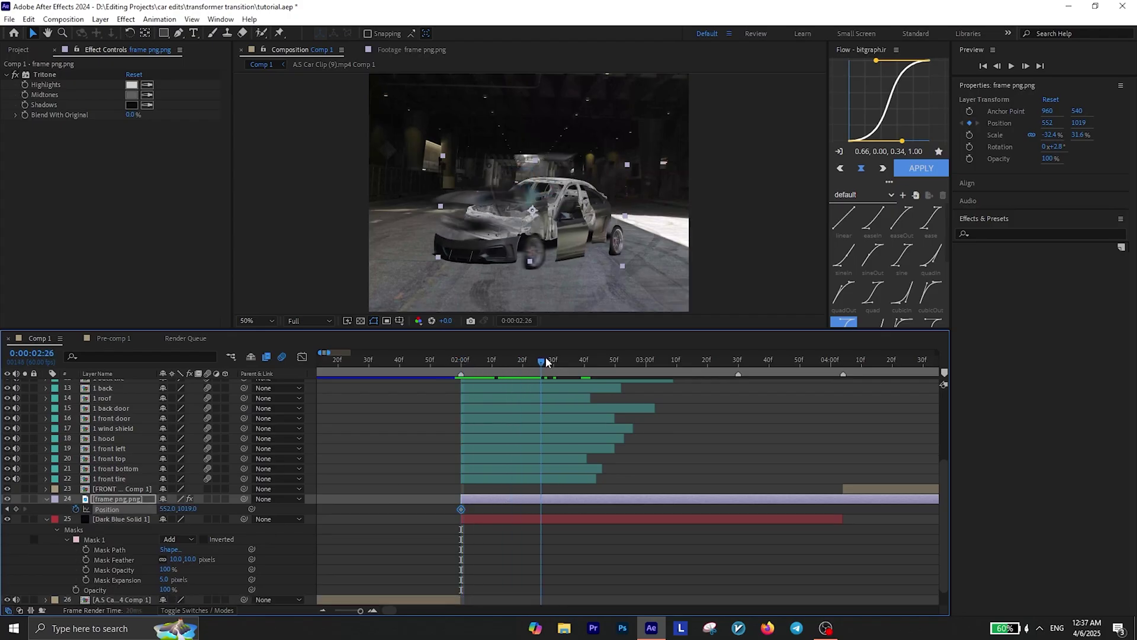
Step: Keyframe the frame png.png layer's position every 20 frames, moving the bare car frame to three displaced spots around the scene
{"action": "key", "text": "shift+Page_Down"}
{"action": "key", "text": "shift+Page_Down"}
{"action": "left_click_drag", "start_coordinate": [542, 221], "coordinate": [622, 255]}
{"action": "key", "text": "shift+Page_Down"}
{"action": "key", "text": "shift+Page_Down"}
{"action": "key", "text": "shift+Page_Down"}
{"action": "key", "text": "shift+Page_Down"}
{"action": "key", "text": "shift+Page_Down"}
{"action": "key", "text": "shift+Page_Down"}
Step: Copy the frame png.png layer's first position keyframe to 0:00:03:48 so the frame returns to its starting place
{"action": "left_click", "coordinate": [548, 510]}
{"action": "key", "text": "ctrl+c"}
{"action": "key", "text": "ctrl+v"}
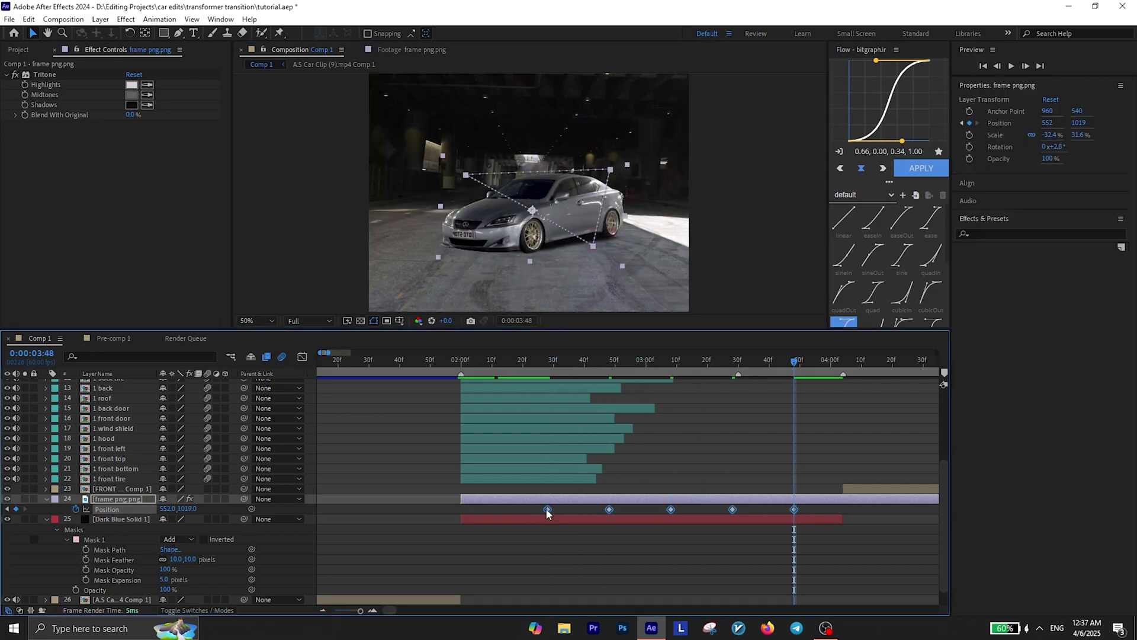
Step: Tighten the spacing of the frame png.png position keyframes so the last one falls at 0:00:03:22, and adjust the frame's placement
{"action": "left_click_drag", "start_coordinate": [495, 368], "coordinate": [710, 367]}
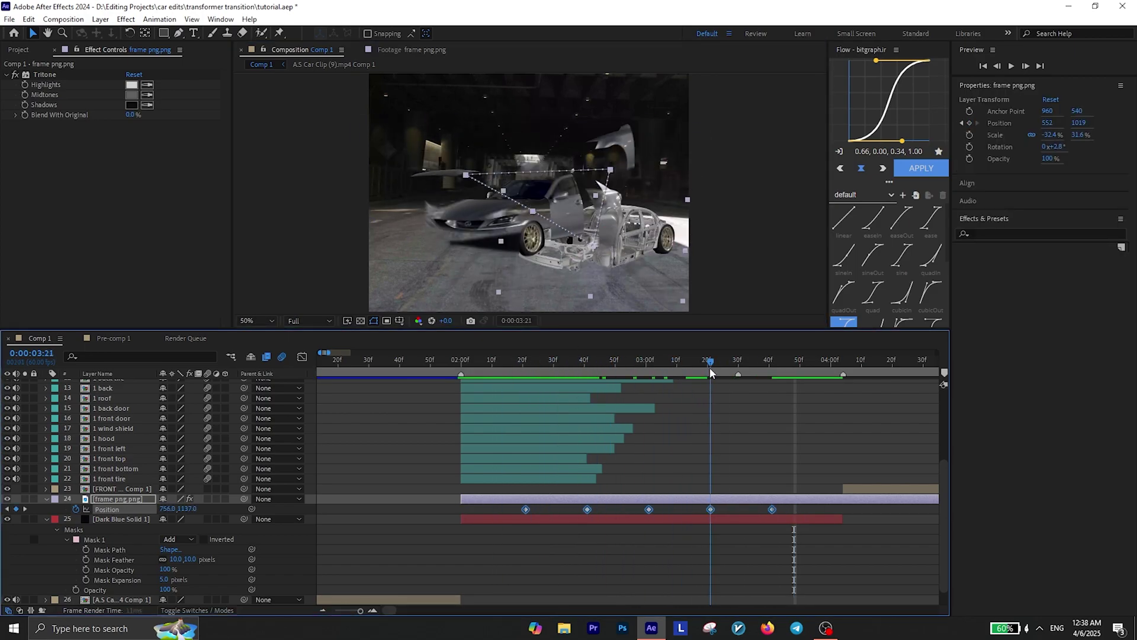
{"action": "left_click_drag", "start_coordinate": [772, 509], "coordinate": [732, 513]}
{"action": "mouse_move", "coordinate": [652, 163]}
{"action": "left_mouse_down"}
{"action": "mouse_move", "coordinate": [582, 163]}
{"action": "mouse_move", "coordinate": [629, 171]}
{"action": "left_mouse_up"}
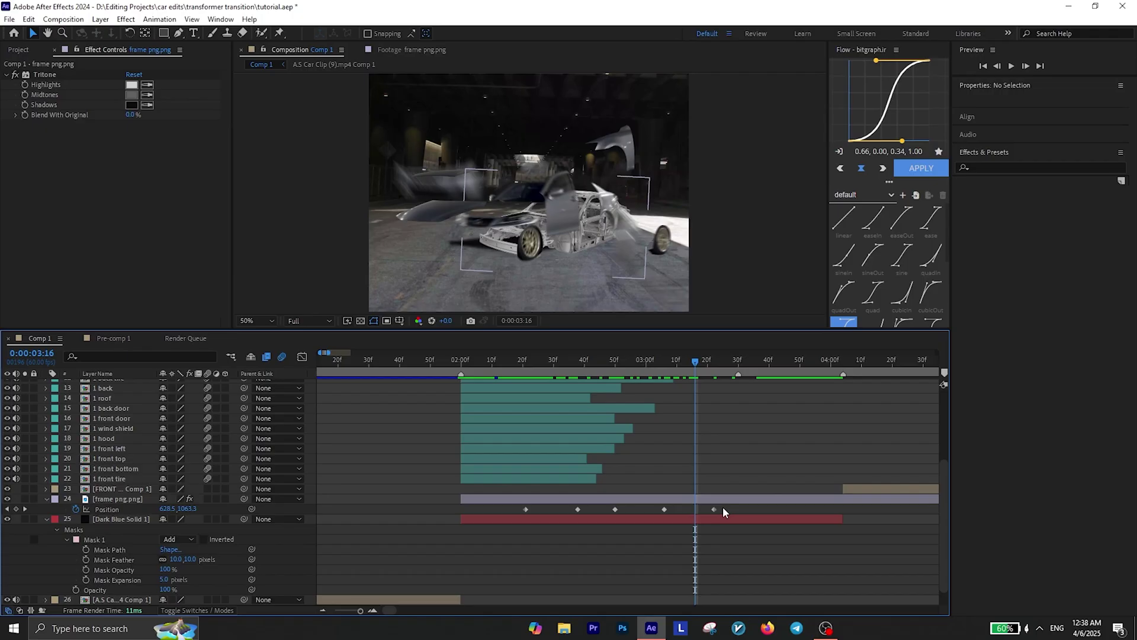
Step: Apply Easy Ease to all frame png.png position keyframes and shape their speed graph into sharp early peaks with long slowdowns
{"action": "left_click_drag", "start_coordinate": [647, 411], "coordinate": [238, 426]}
{"action": "left_click_drag", "start_coordinate": [486, 520], "coordinate": [486, 520]}
{"action": "key", "text": "F9"}
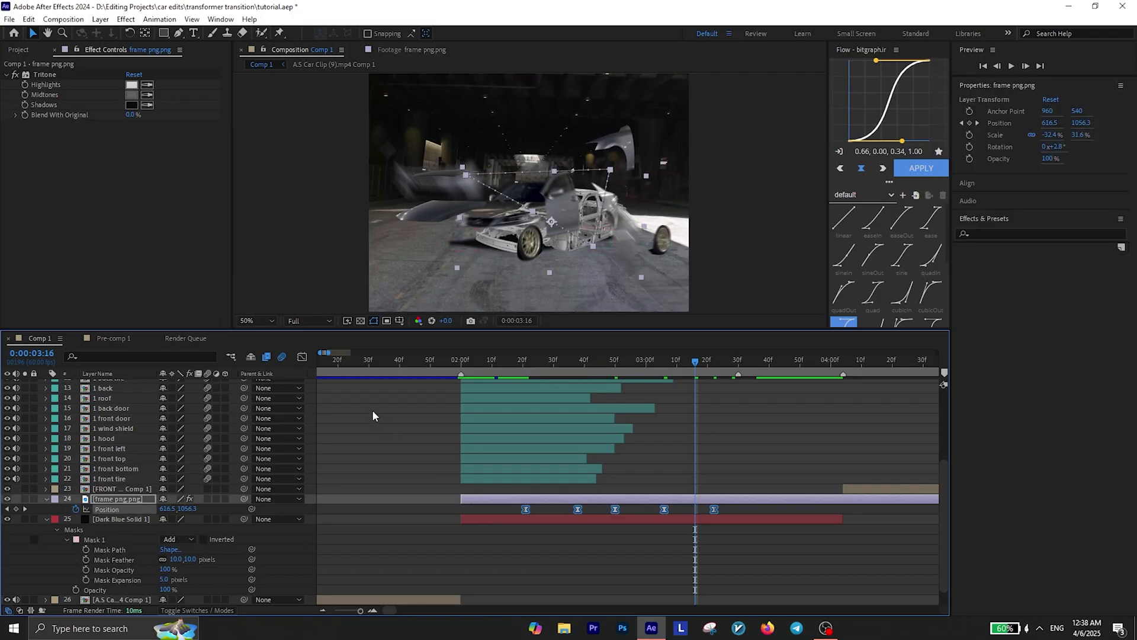
{"action": "left_click", "coordinate": [302, 356]}
{"action": "left_click_drag", "start_coordinate": [705, 570], "coordinate": [678, 570]}
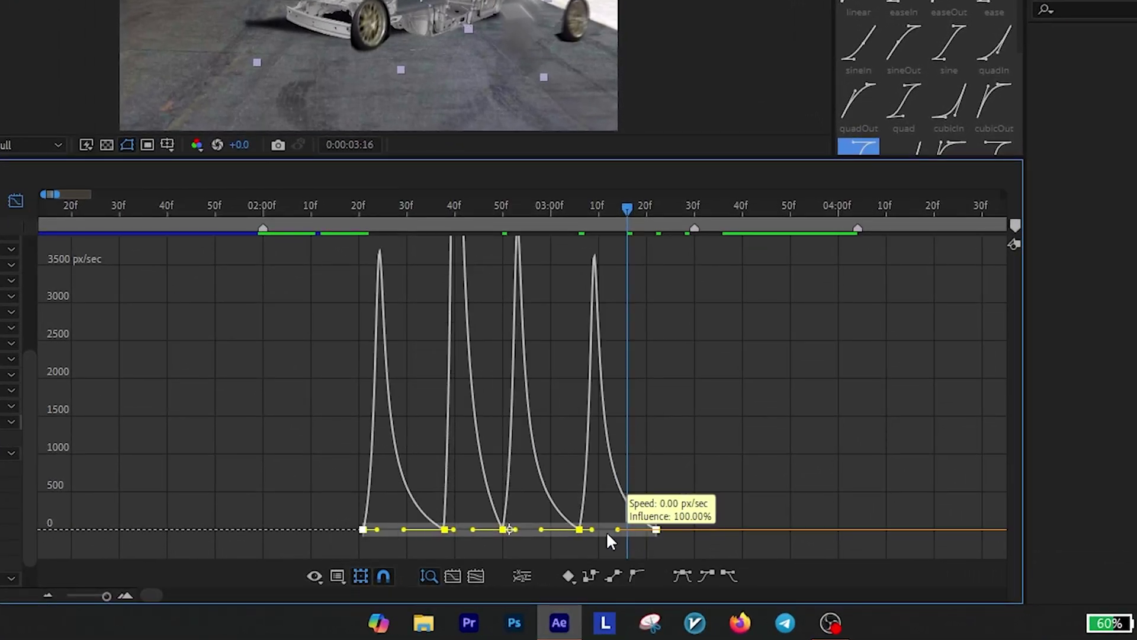
{"action": "left_click", "coordinate": [347, 209]}
{"action": "key", "text": "shift+F3"}
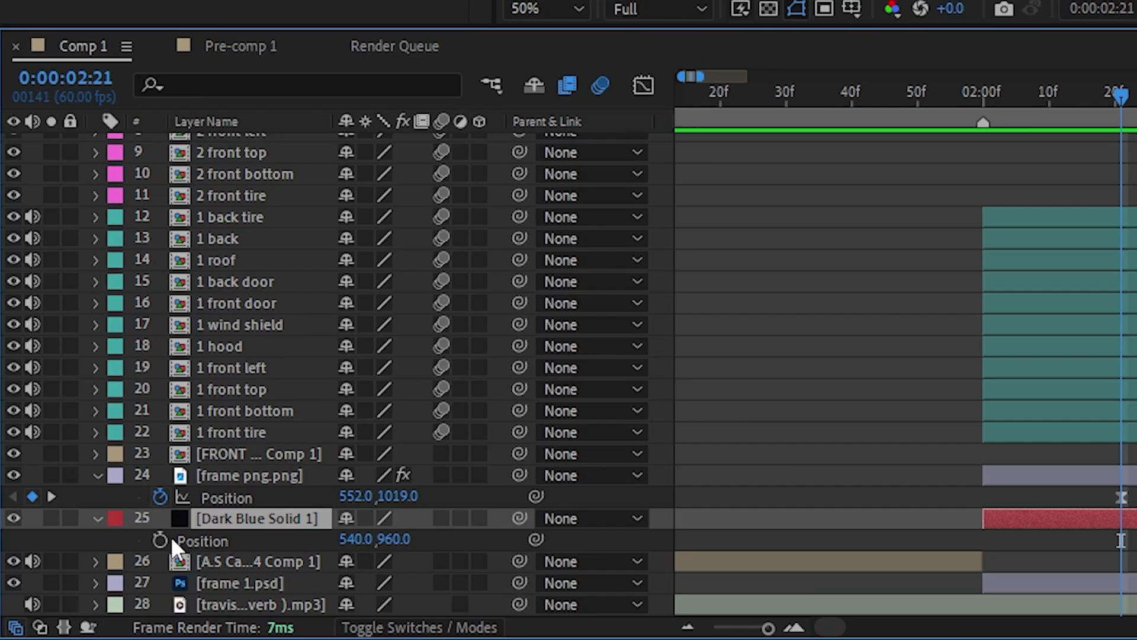
Step: Keyframe the dark solid's position from 0:00:02:21, moving the shadow to follow the car frame at 0:00:02:38, 0:00:02:50 and 0:00:03:06
{"action": "left_click", "coordinate": [160, 539]}
{"action": "left_click_drag", "start_coordinate": [526, 363], "coordinate": [578, 363]}
{"action": "left_click_drag", "start_coordinate": [523, 244], "coordinate": [591, 271]}
{"action": "key", "text": "k"}
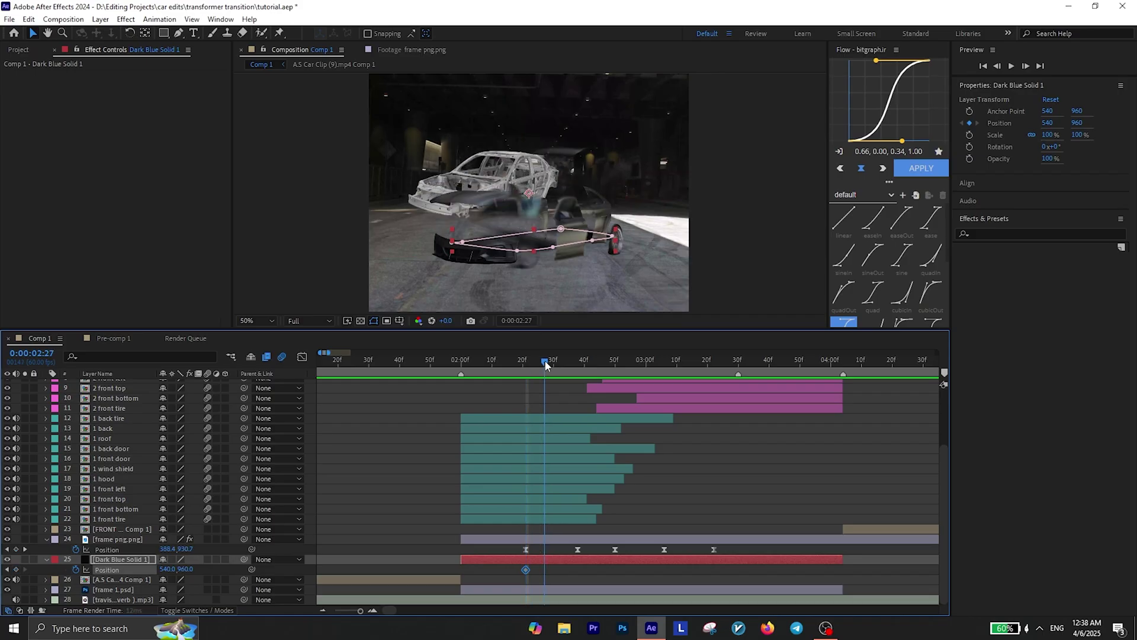
{"action": "left_click", "coordinate": [663, 365]}
{"action": "key", "text": "k"}
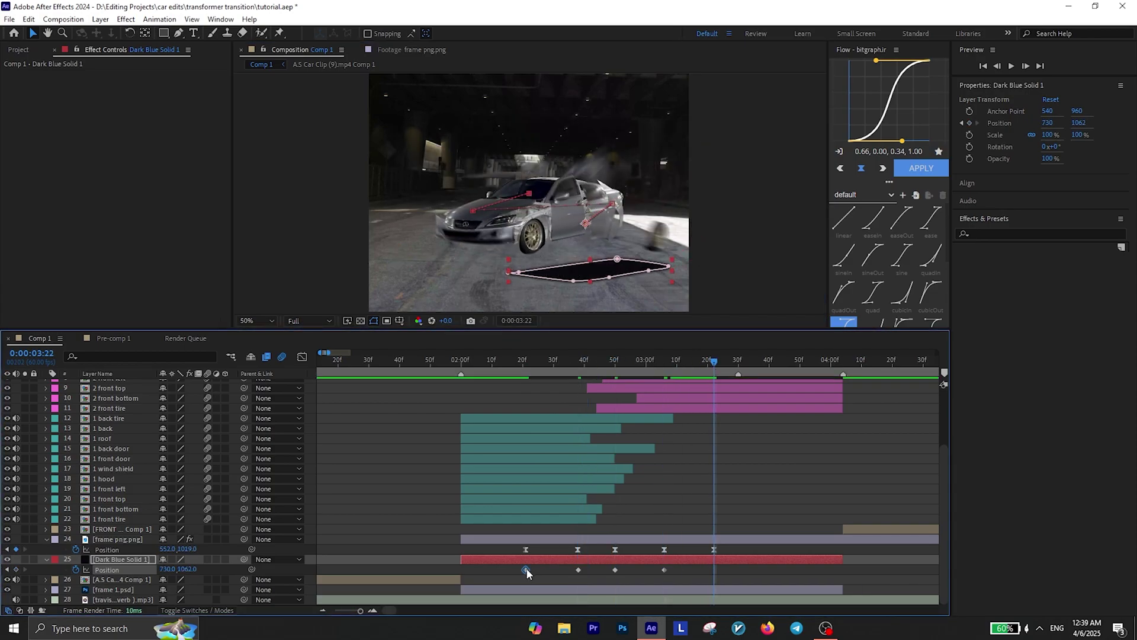
Step: Copy the dark solid's first position keyframe to 0:00:03:22 and ease its position keyframes into sharp speed peaks
{"action": "left_click", "coordinate": [526, 569]}
{"action": "key", "text": "ctrl+c"}
{"action": "key", "text": "ctrl+v"}
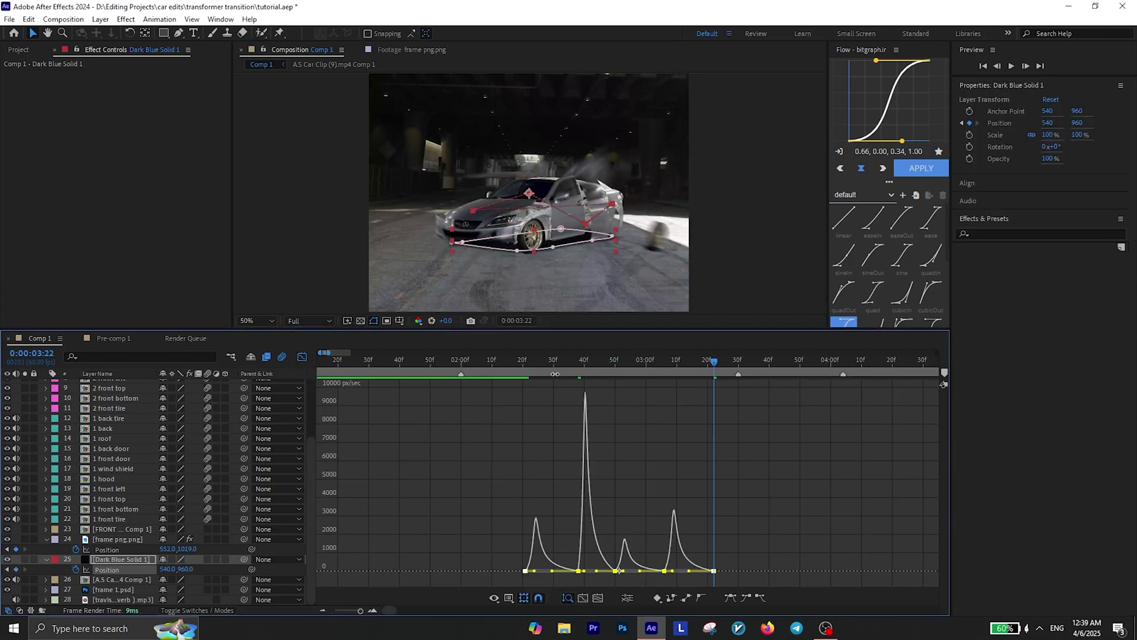
{"action": "left_click", "coordinate": [615, 363]}
{"action": "left_click", "coordinate": [301, 356]}
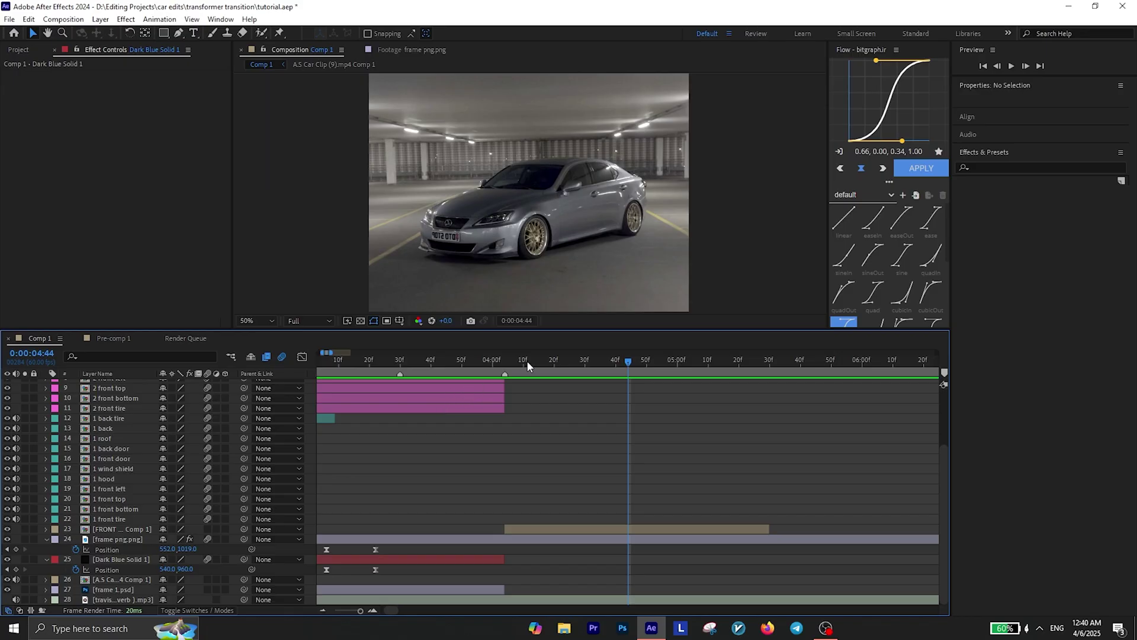
Step: Save the FRONT 3.4 ZOOM composition layer's frame at 0:00:04:04 as a still image for Photoshop
{"action": "left_click", "coordinate": [505, 361]}
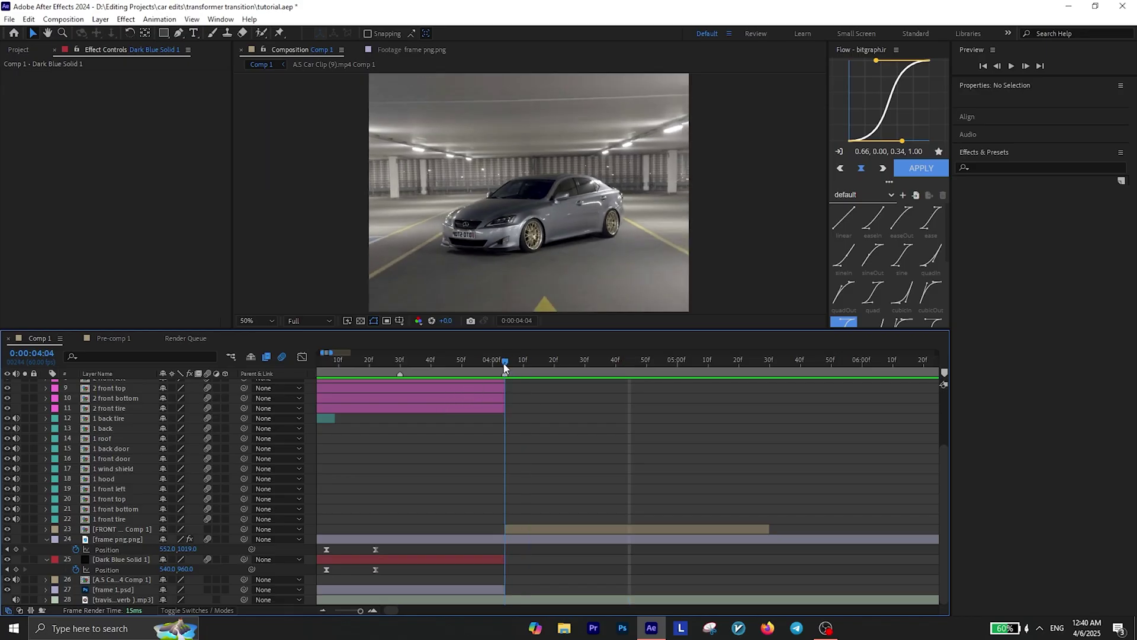
{"action": "left_click", "coordinate": [520, 530]}
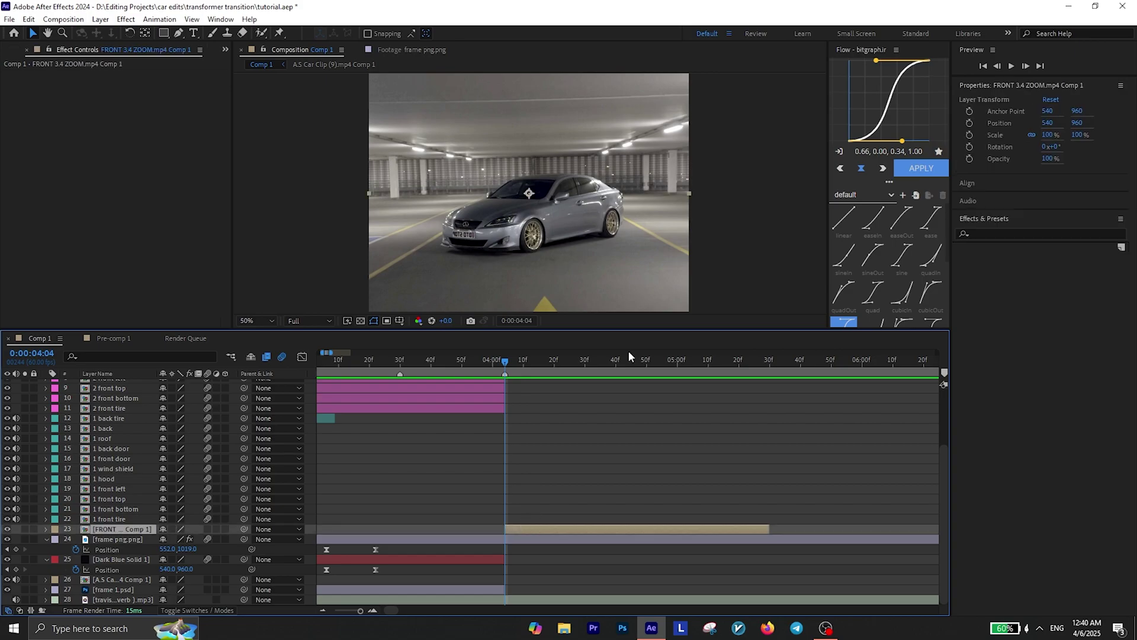
{"action": "key", "text": "ctrl+alt+s"}
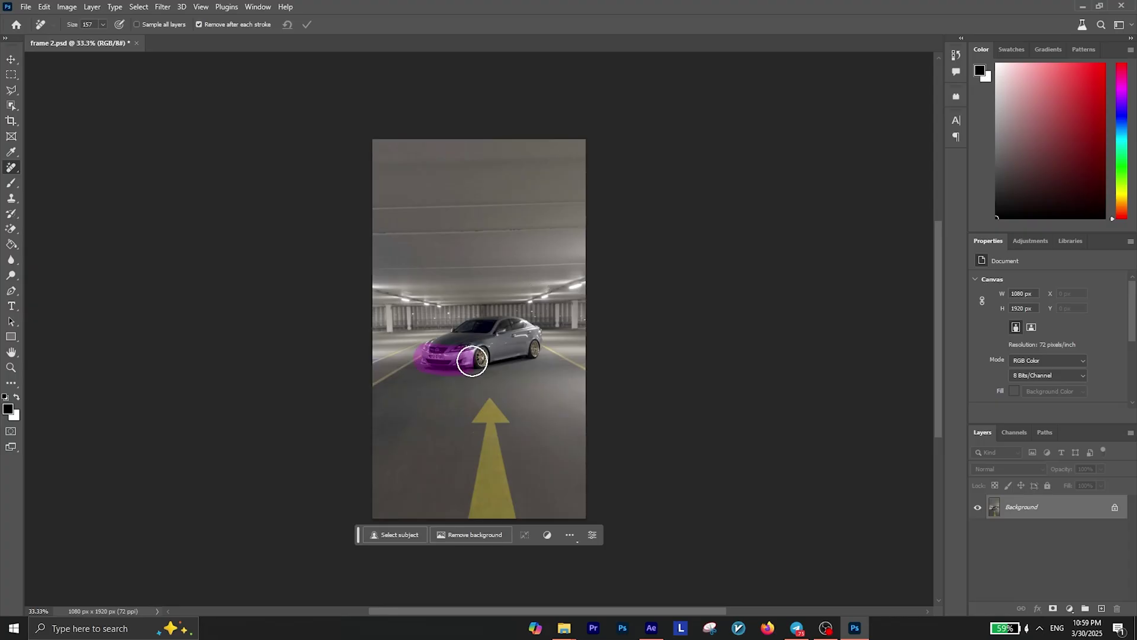
Step: Switch to Photoshop, paint out the car in frame 2.psd with the Remove tool and close the document
{"action": "left_click_drag", "start_coordinate": [472, 360], "coordinate": [533, 343]}
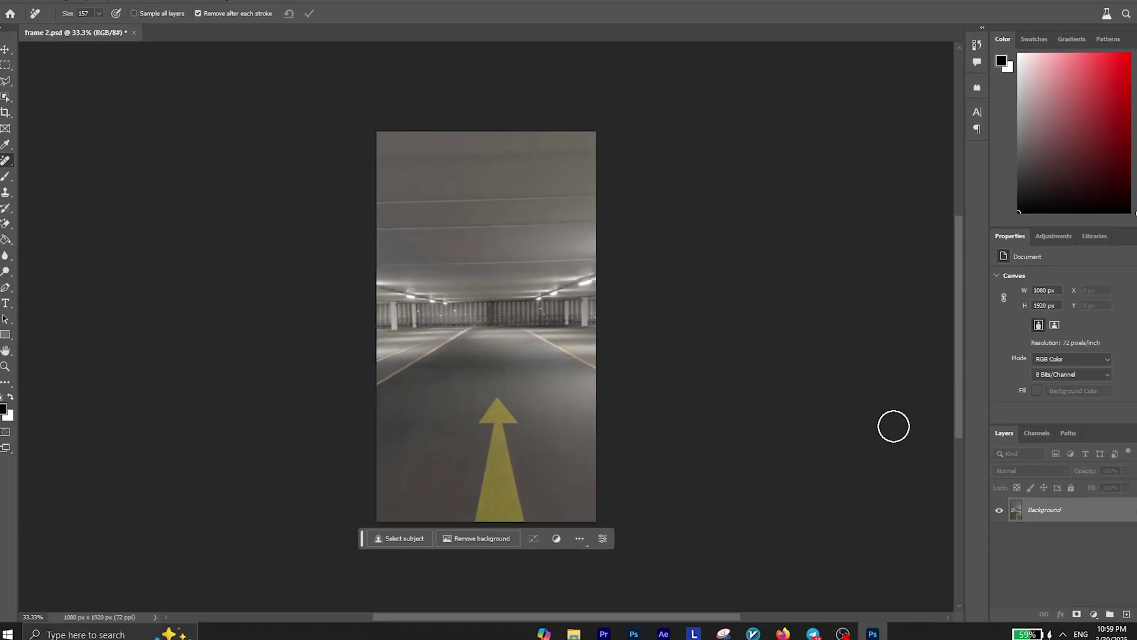
{"action": "key", "text": "ctrl+w"}
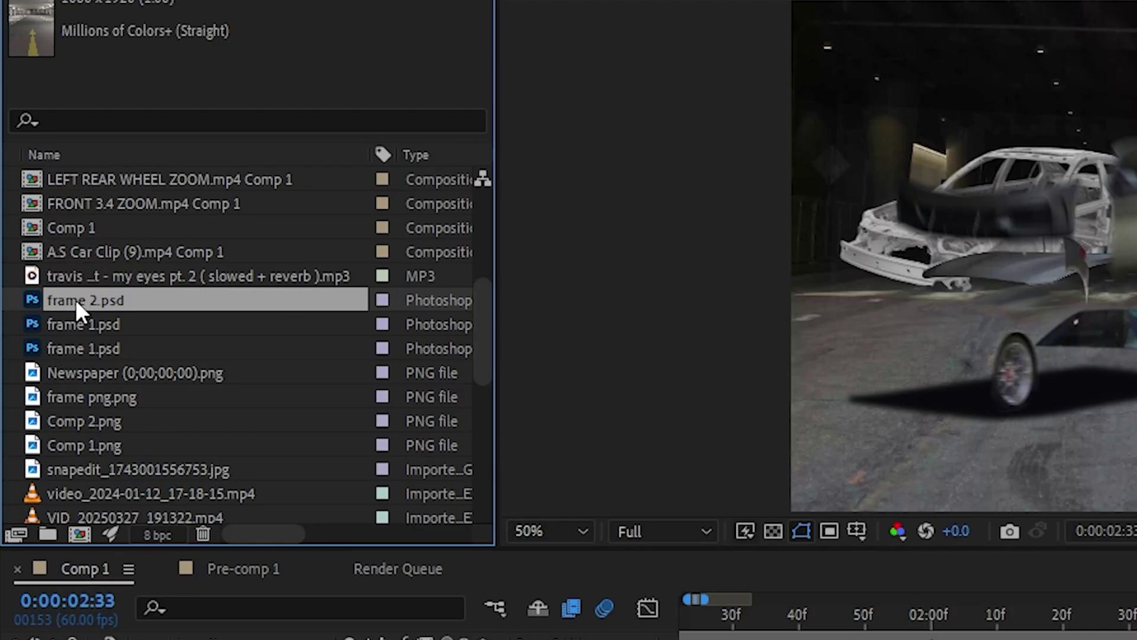
Step: In After Effects, add frame 2.psd below the 1 front tire layer from 0:00:02:21 and mask its floor area with the Pen tool
{"action": "left_click_drag", "start_coordinate": [76, 299], "coordinate": [1136, 639]}
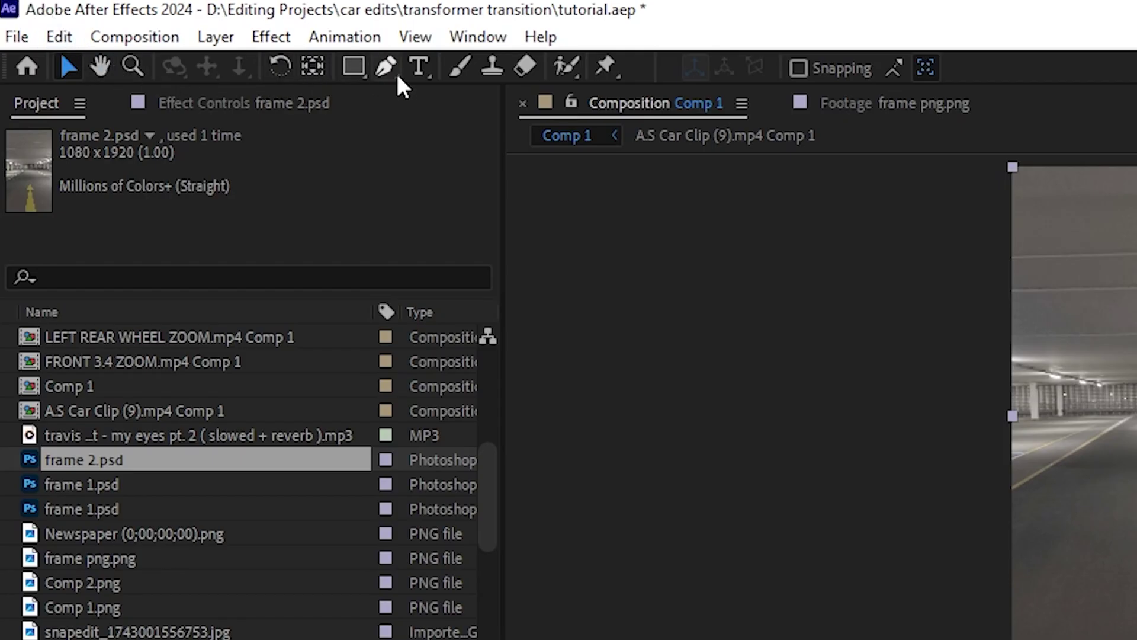
{"action": "left_click", "coordinate": [387, 70]}
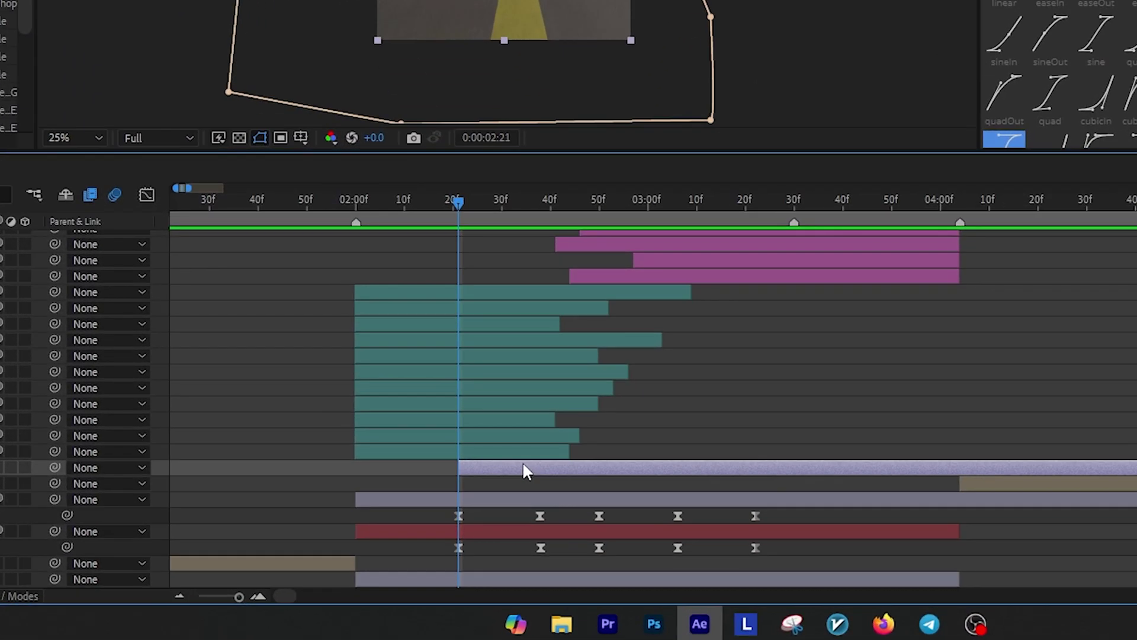
Step: Duplicate the frame 2.psd layer, delete the copy's mask and mask only the back-wall strip with the Pen tool
{"action": "key", "text": "ctrl+d"}
{"action": "key", "text": "m"}
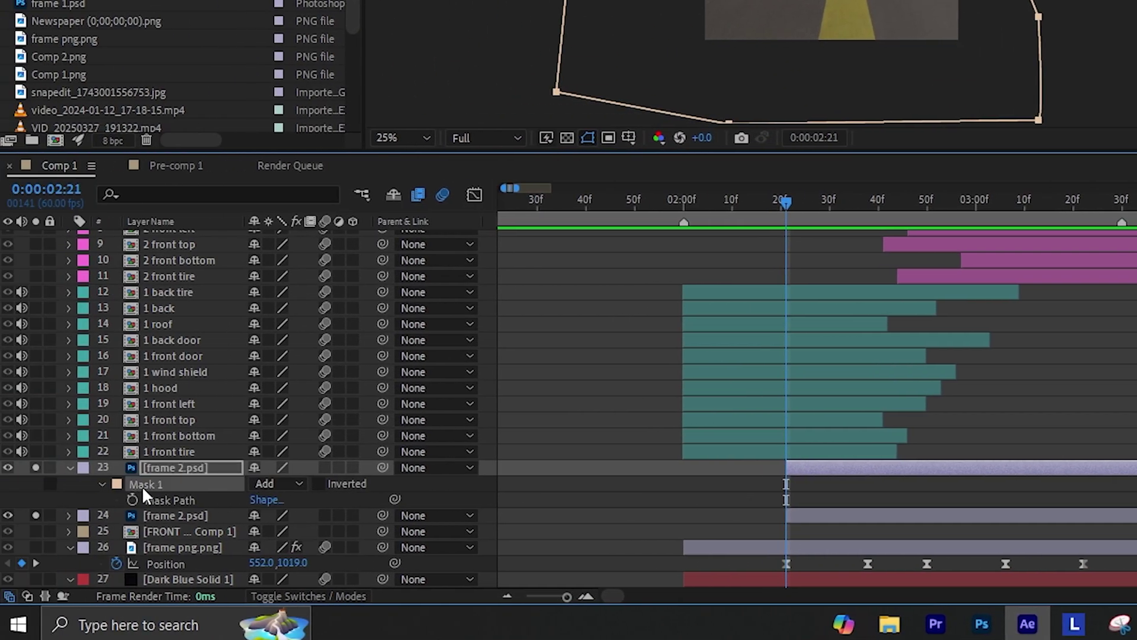
{"action": "key", "text": "Delete"}
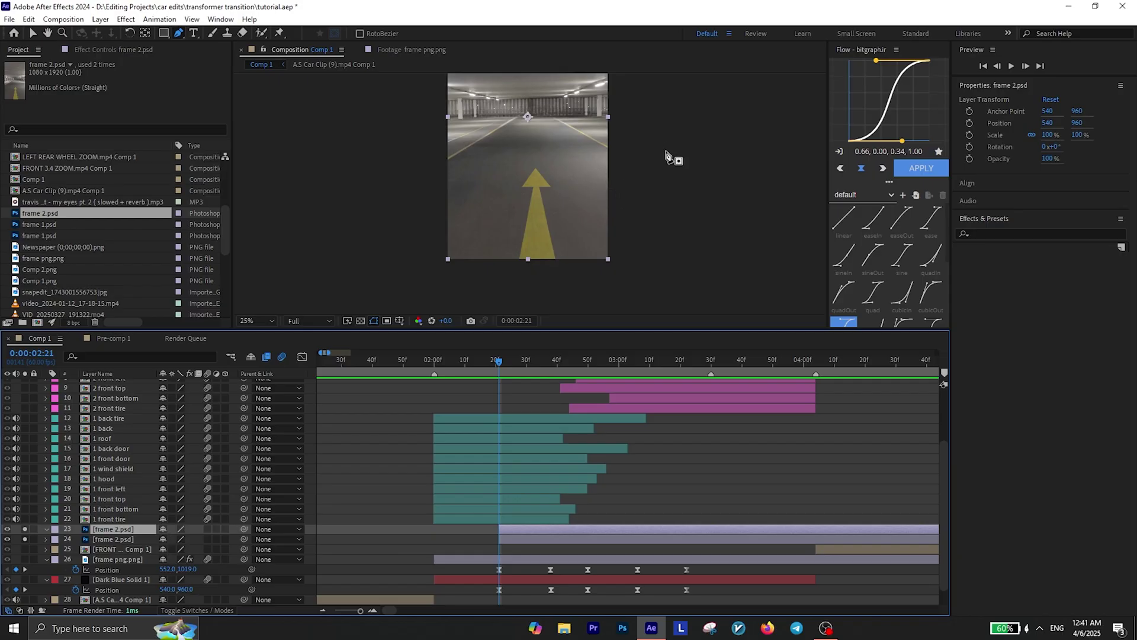
{"action": "left_click", "coordinate": [441, 151]}
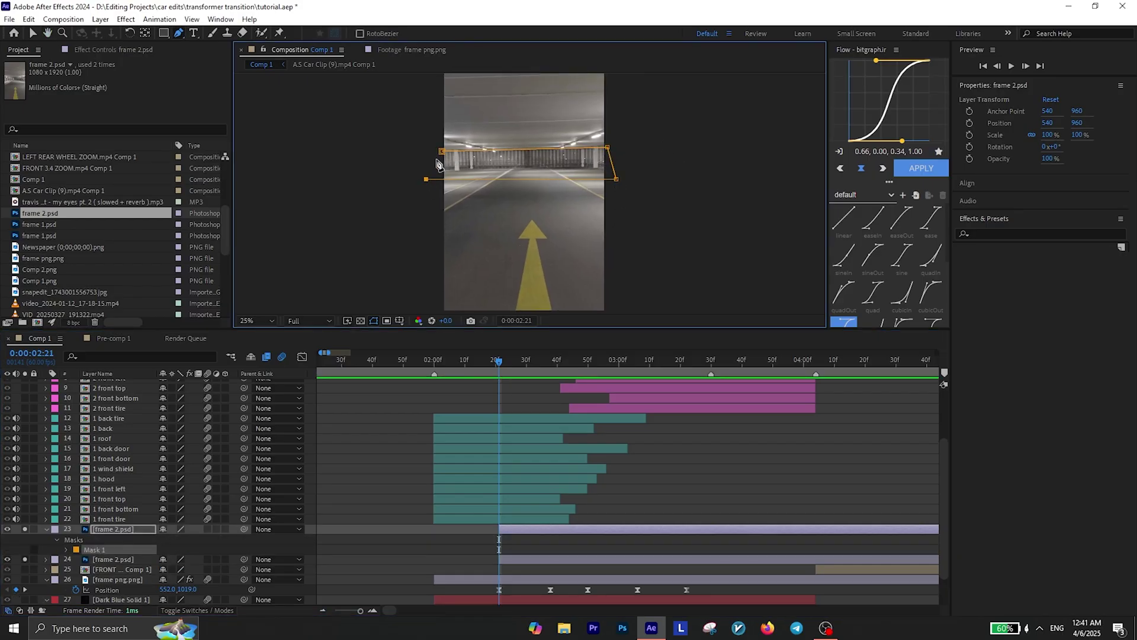
{"action": "left_click", "coordinate": [442, 151]}
Step: Duplicate the wall-masked frame 2.psd layer and delete the mask from the third frame 2.psd layer
{"action": "key", "text": "ctrl+d"}
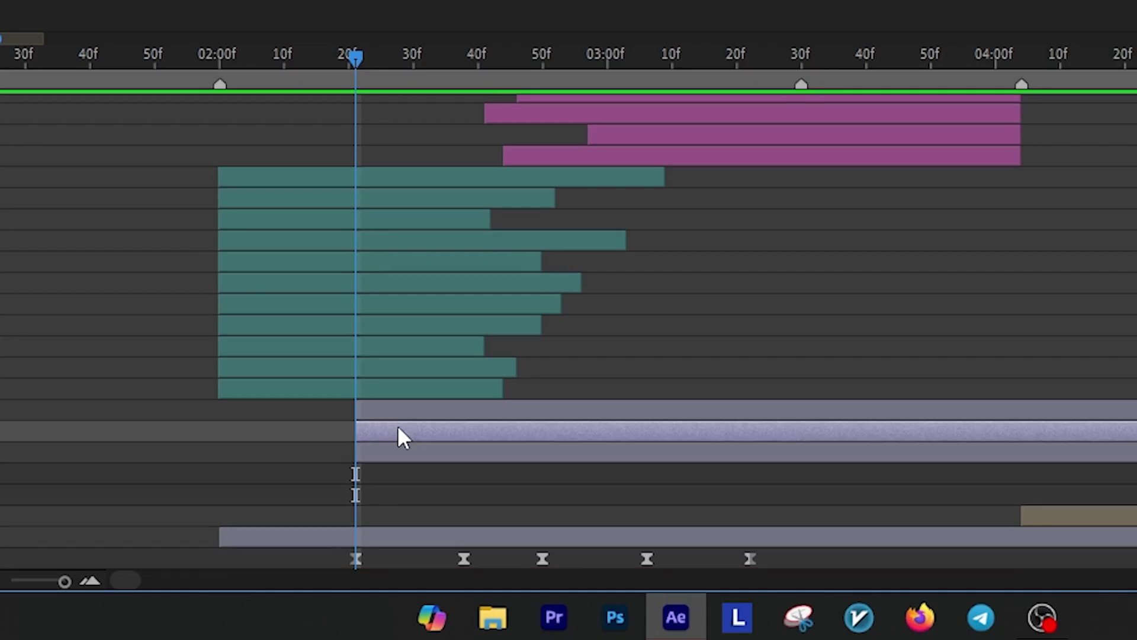
{"action": "key", "text": "m"}
{"action": "left_click", "coordinate": [103, 550]}
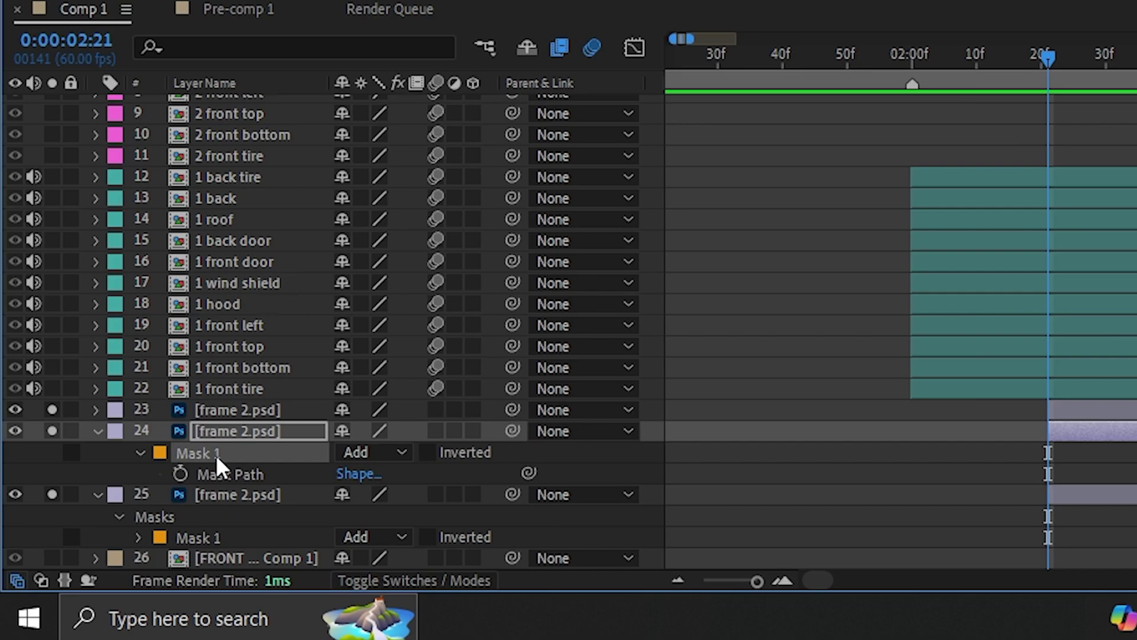
{"action": "key", "text": "Delete"}
{"action": "left_click", "coordinate": [197, 495]}
{"action": "key", "text": "Delete"}
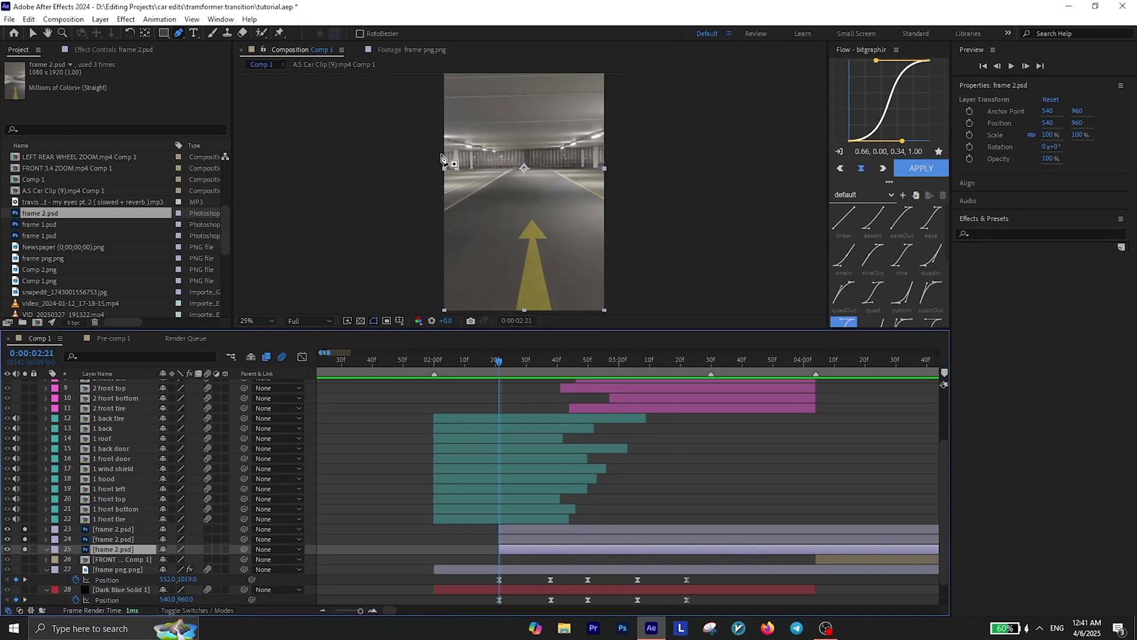
Step: Mask the ceiling area of the third frame 2.psd layer with the Pen tool
{"action": "left_click", "coordinate": [441, 154]}
{"action": "left_click", "coordinate": [614, 154]}
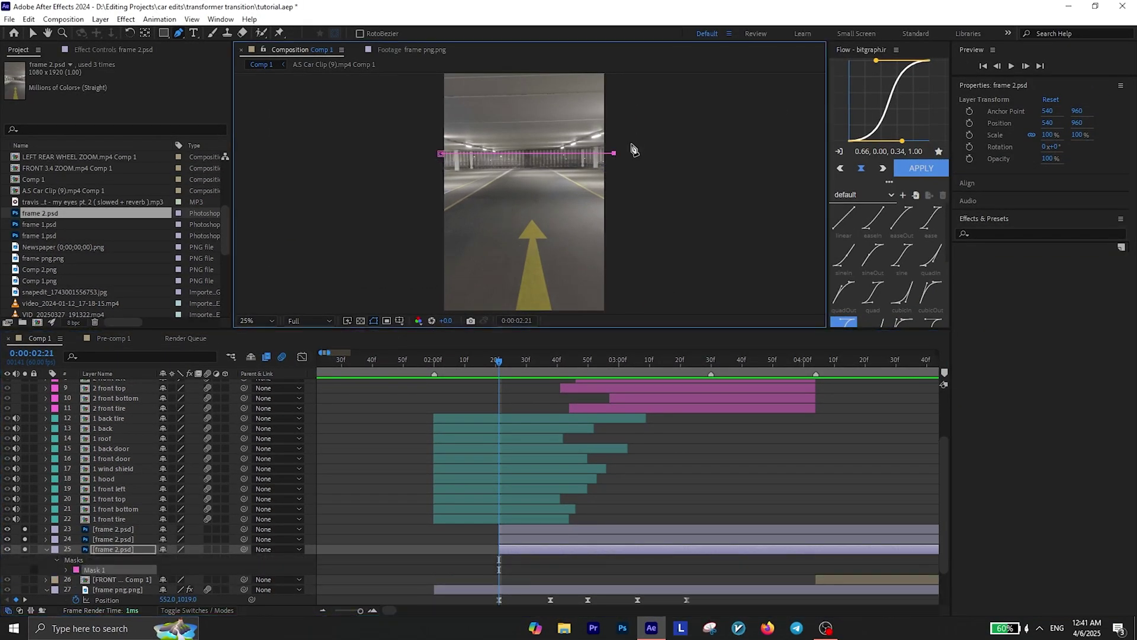
{"action": "left_click_drag", "start_coordinate": [632, 150], "coordinate": [630, 218]}
{"action": "left_click", "coordinate": [625, 81]}
{"action": "left_click", "coordinate": [509, 78]}
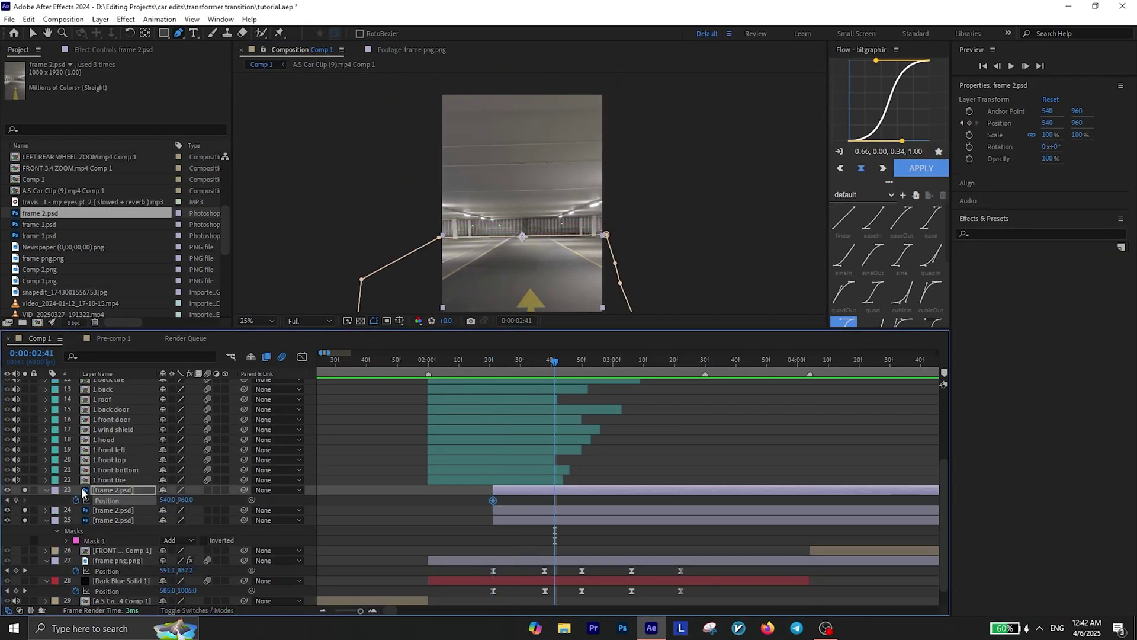
Step: Keyframe the wall layer's position to rise from 540, 2150 at 0:00:02:21 into its original place at 0:00:02:41
{"action": "left_click", "coordinate": [118, 510]}
{"action": "key", "text": "p"}
{"action": "left_click", "coordinate": [75, 520]}
{"action": "left_click_drag", "start_coordinate": [493, 520], "coordinate": [555, 520]}
{"action": "left_click_drag", "start_coordinate": [533, 189], "coordinate": [533, 330]}
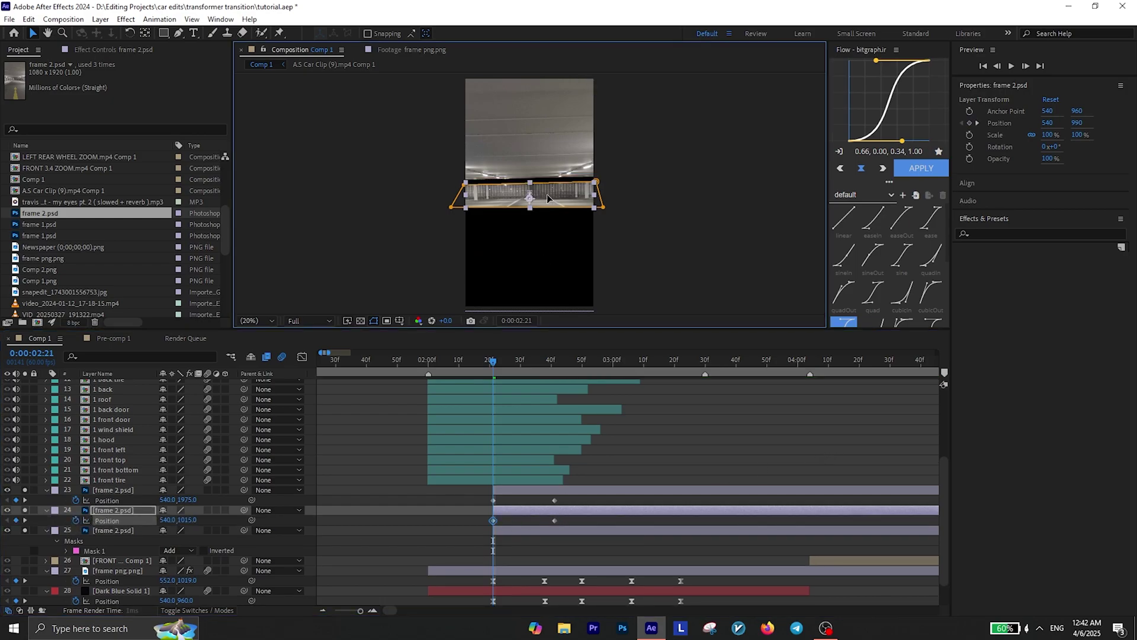
Step: Keyframe the ceiling layer's position to drop from 540, 20 at 0:00:02:21 into its original place at 0:00:02:41
{"action": "left_click", "coordinate": [118, 531]}
{"action": "key", "text": "p"}
{"action": "left_click", "coordinate": [76, 540]}
{"action": "left_click_drag", "start_coordinate": [492, 540], "coordinate": [554, 540]}
{"action": "left_click_drag", "start_coordinate": [529, 189], "coordinate": [530, 78]}
Step: Stagger the frame 2.psd layers so the wall starts at about 0:00:02:32 and the ceiling at about 0:00:02:44
{"action": "left_click_drag", "start_coordinate": [518, 370], "coordinate": [536, 371]}
{"action": "left_click", "coordinate": [521, 490]}
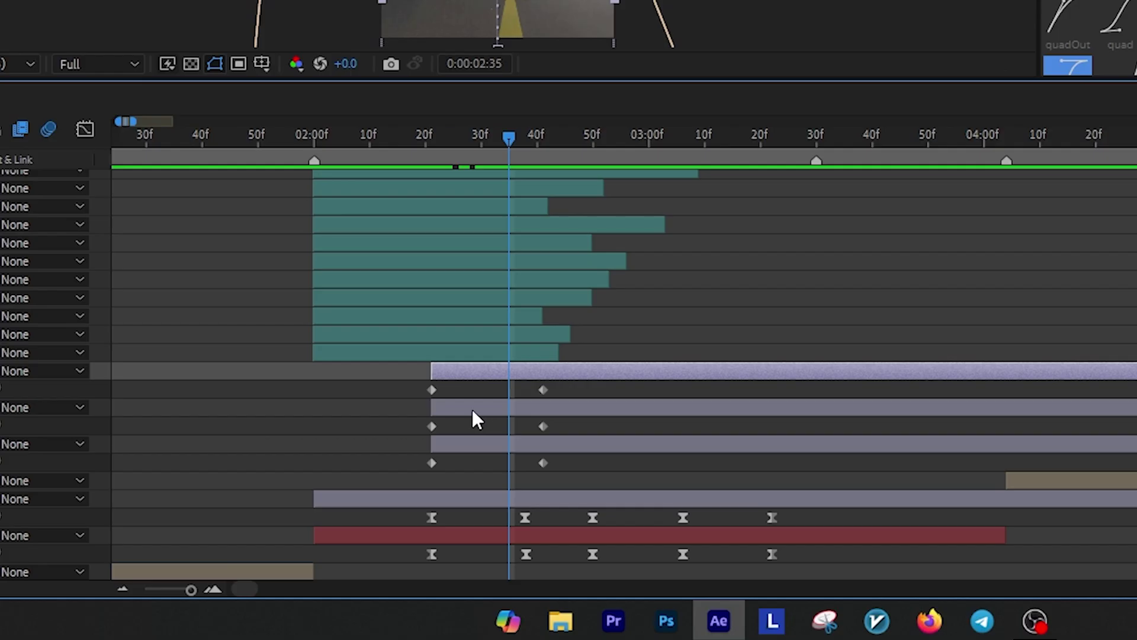
{"action": "left_click_drag", "start_coordinate": [516, 511], "coordinate": [558, 511]}
{"action": "left_click_drag", "start_coordinate": [539, 372], "coordinate": [532, 370]}
{"action": "left_click_drag", "start_coordinate": [502, 154], "coordinate": [509, 153]}
{"action": "left_click_drag", "start_coordinate": [521, 408], "coordinate": [504, 408]}
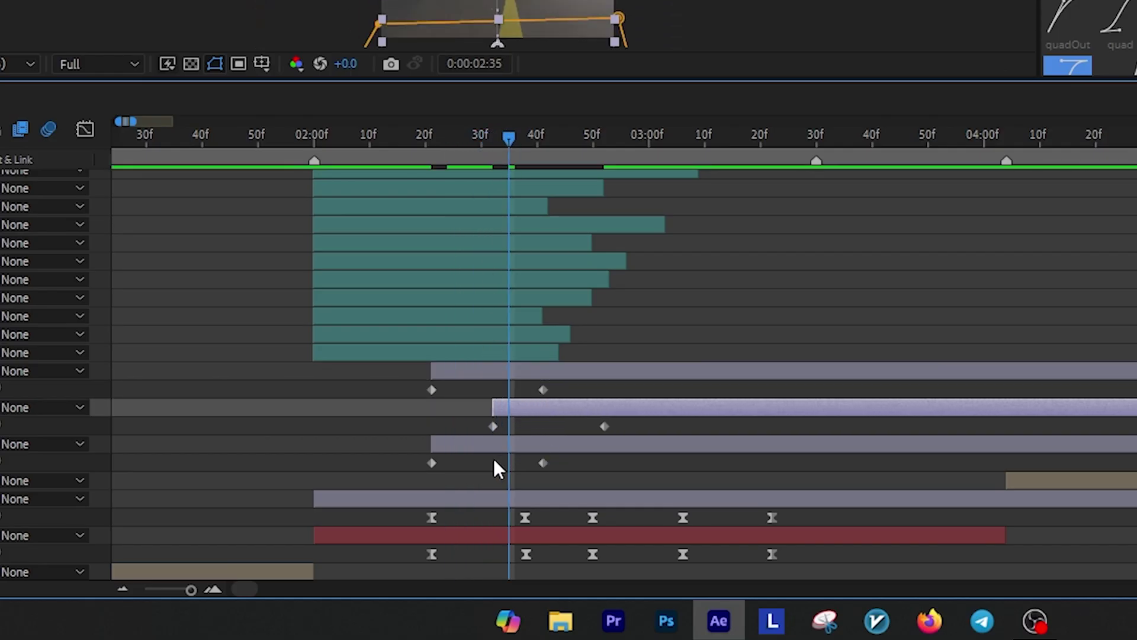
{"action": "left_click_drag", "start_coordinate": [482, 447], "coordinate": [610, 450]}
{"action": "left_click_drag", "start_coordinate": [507, 141], "coordinate": [441, 145]}
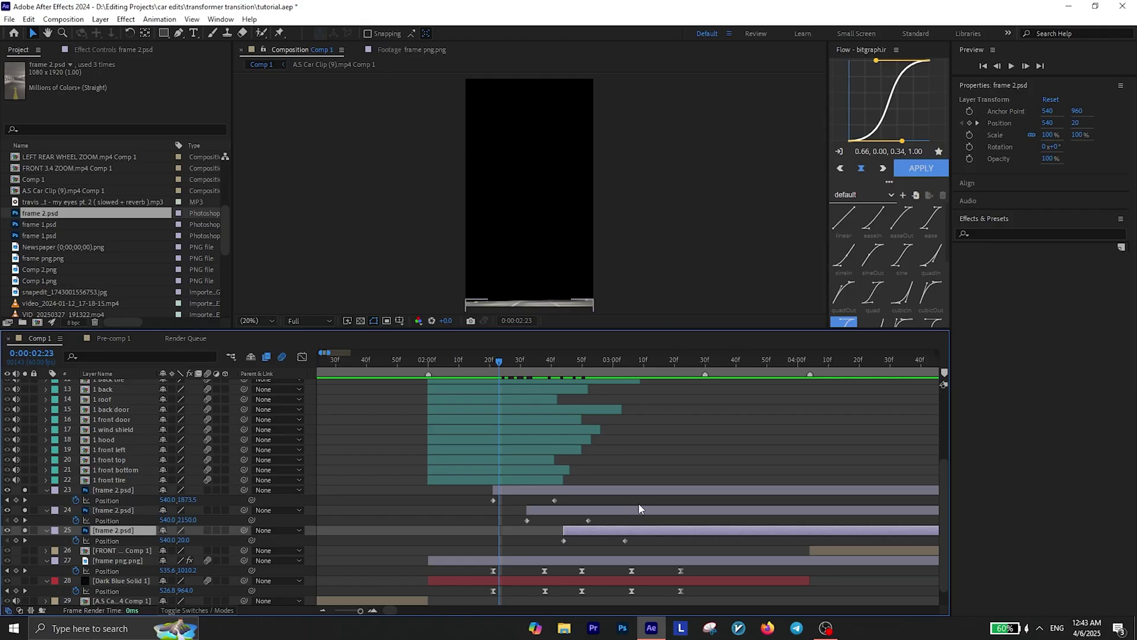
Step: Apply Easy Ease to the position keyframes of the three frame 2.psd layers and reshape their speed curves with stronger influence
{"action": "left_click_drag", "start_coordinate": [698, 392], "coordinate": [364, 475]}
{"action": "key", "text": "F9"}
{"action": "key", "text": "shift+F3"}
{"action": "left_click_drag", "start_coordinate": [647, 556], "coordinate": [428, 577]}
{"action": "left_click_drag", "start_coordinate": [605, 570], "coordinate": [545, 571]}
{"action": "left_click", "coordinate": [638, 518]}
{"action": "key", "text": "shift+F3"}
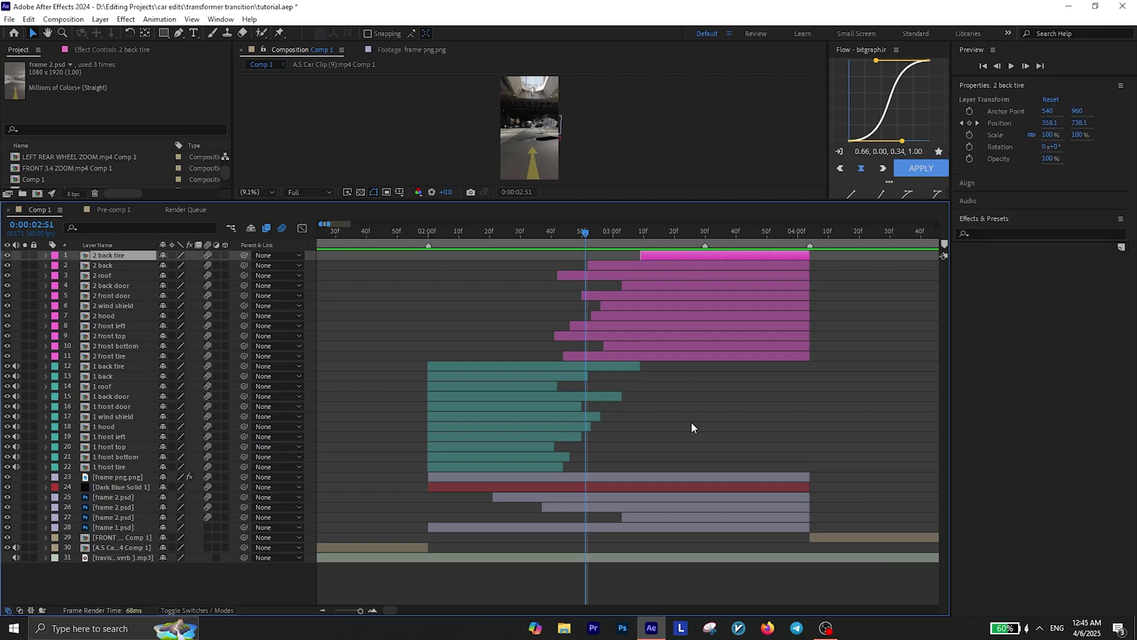
Step: Pre-compose the car part, bare frame, solid and background frame layers as Pre-comp 4, moving all attributes into it
{"action": "key", "text": "ctrl+a"}
{"action": "right_click", "coordinate": [556, 555]}
{"action": "left_click", "coordinate": [590, 358]}
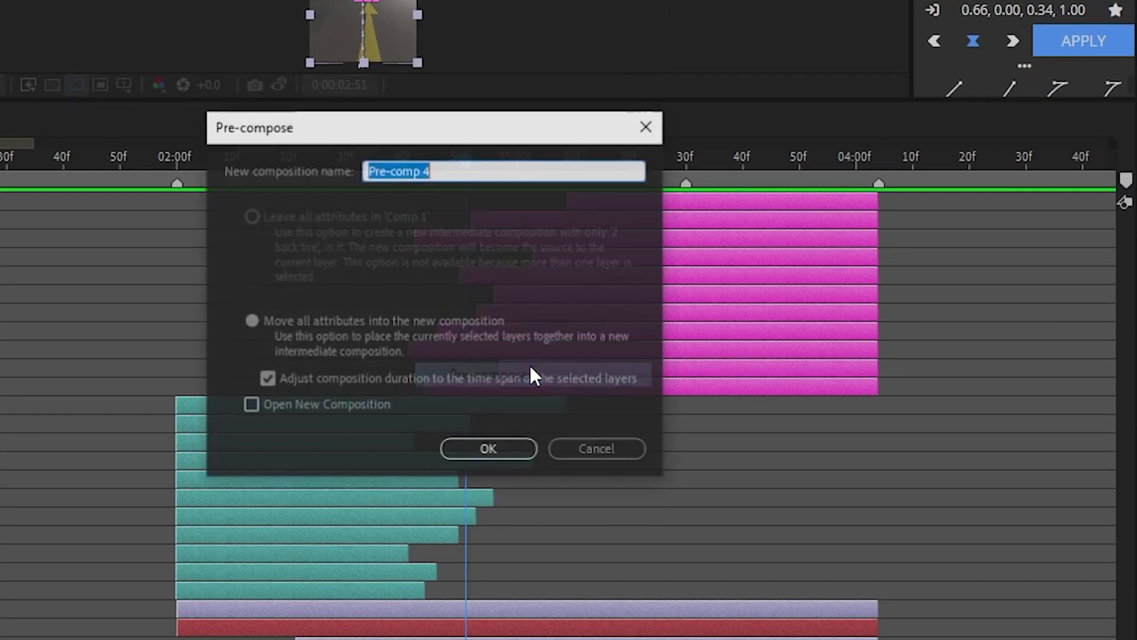
{"action": "left_click", "coordinate": [468, 458]}
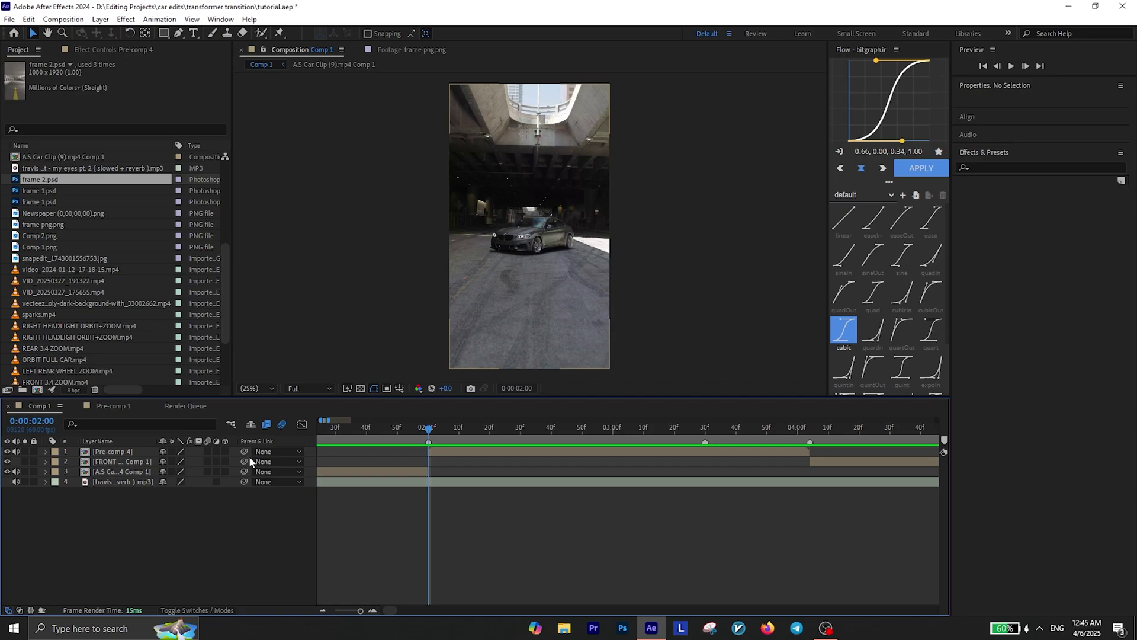
Step: Create a 50mm two-node camera starting at 0:00:02:00 and trim its end to 0:00:04:04
{"action": "right_click", "coordinate": [237, 504]}
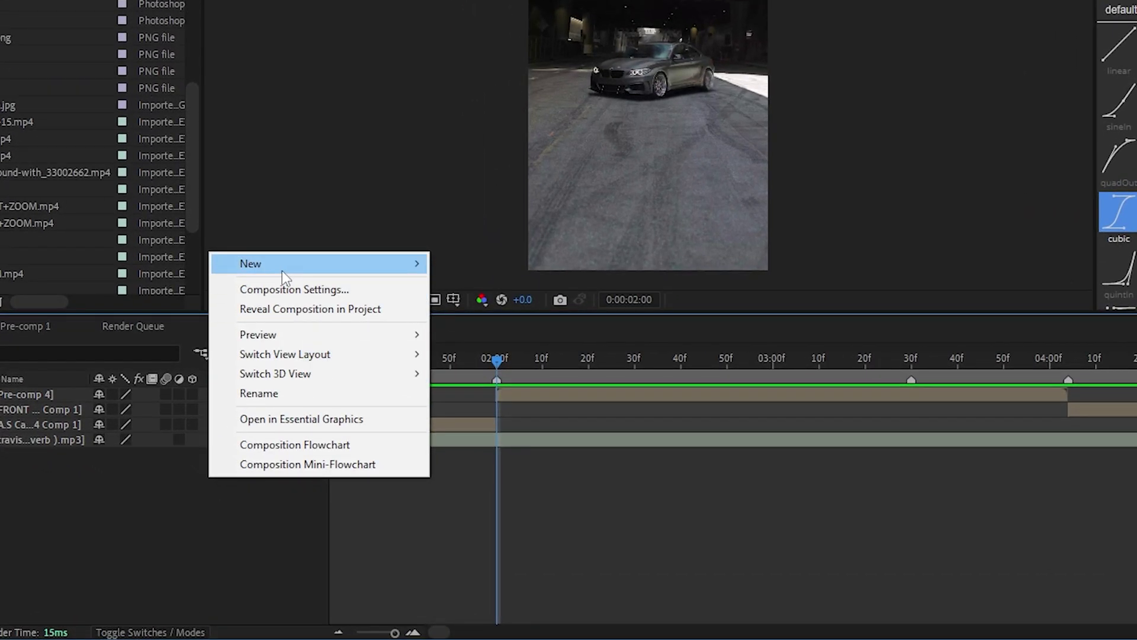
{"action": "mouse_move", "coordinate": [285, 372]}
{"action": "left_click", "coordinate": [514, 353]}
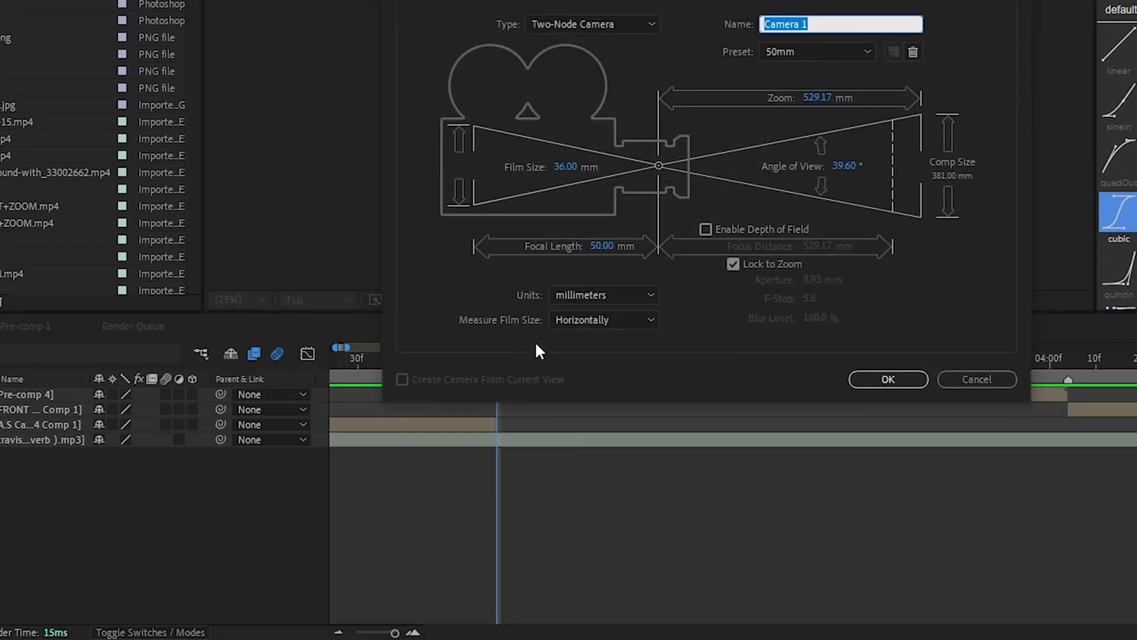
{"action": "left_click", "coordinate": [890, 379]}
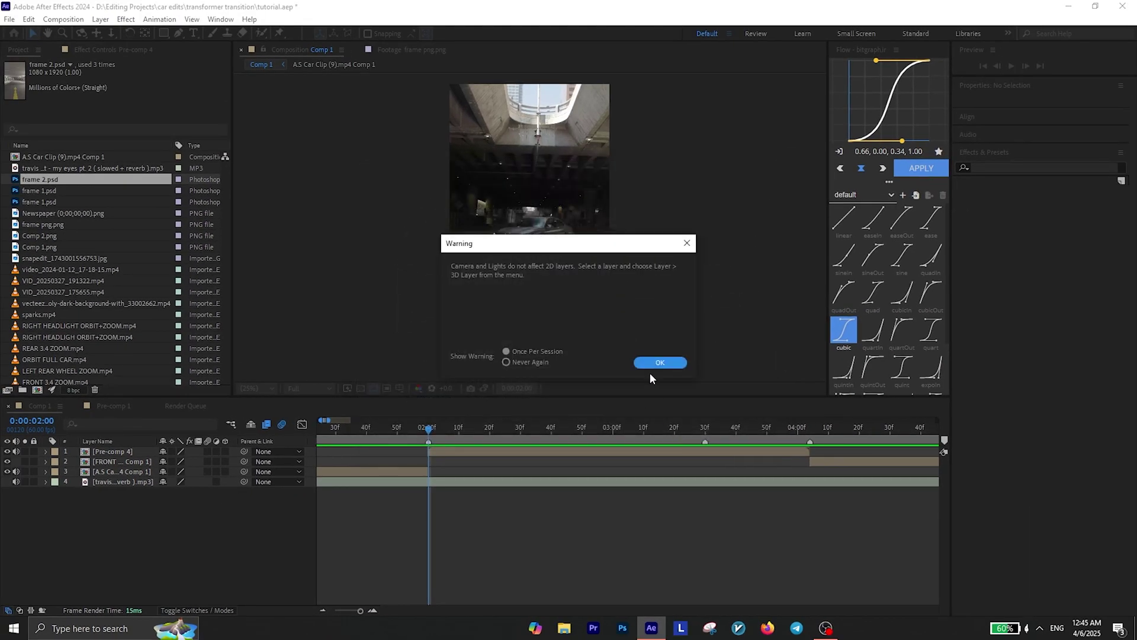
{"action": "left_click", "coordinate": [659, 362]}
{"action": "left_click", "coordinate": [808, 427]}
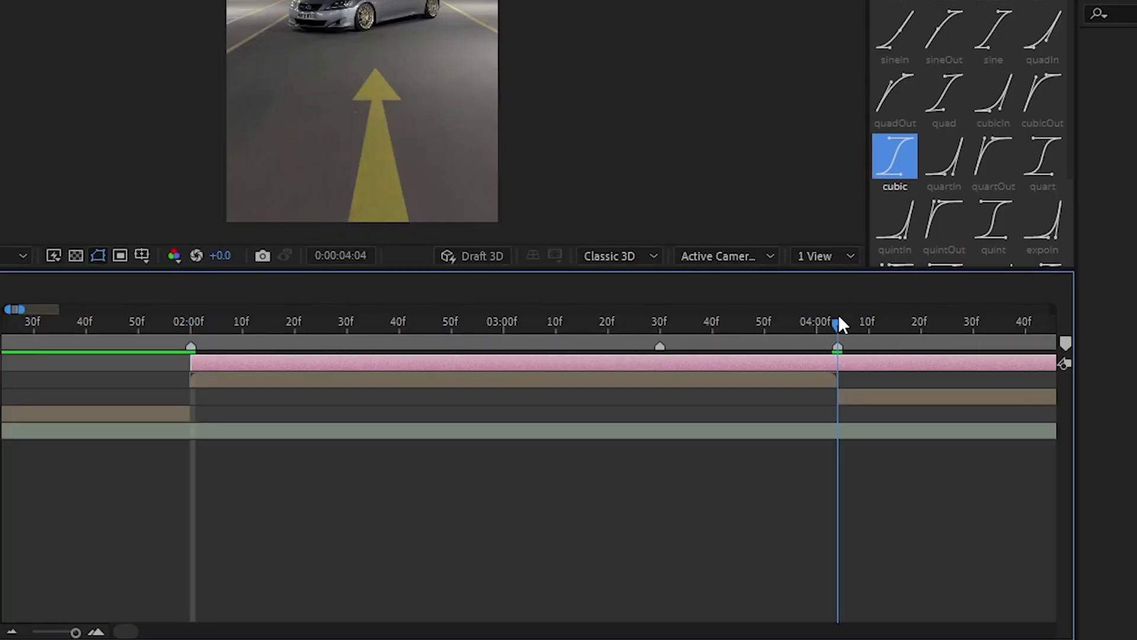
{"action": "key", "text": "ctrl+shift+d"}
{"action": "key", "text": "Delete"}
Step: Make Pre-comp 4 a 3D layer and start Point of Interest and Position keyframes on Camera 1 at 0:00:02:00
{"action": "left_click", "coordinate": [191, 329]}
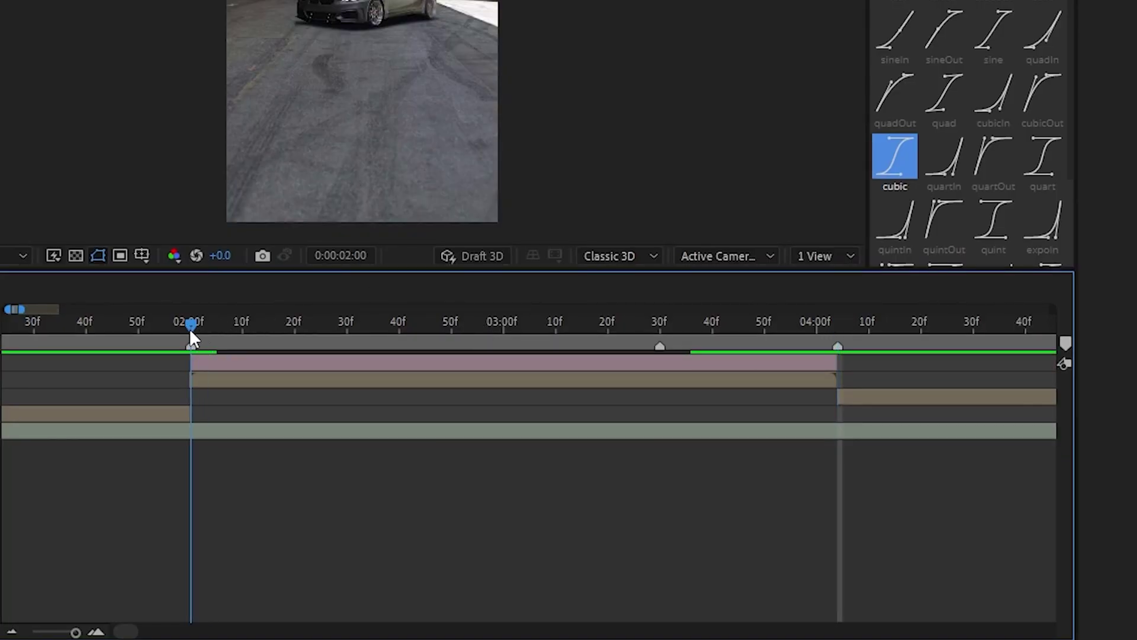
{"action": "left_click", "coordinate": [548, 300]}
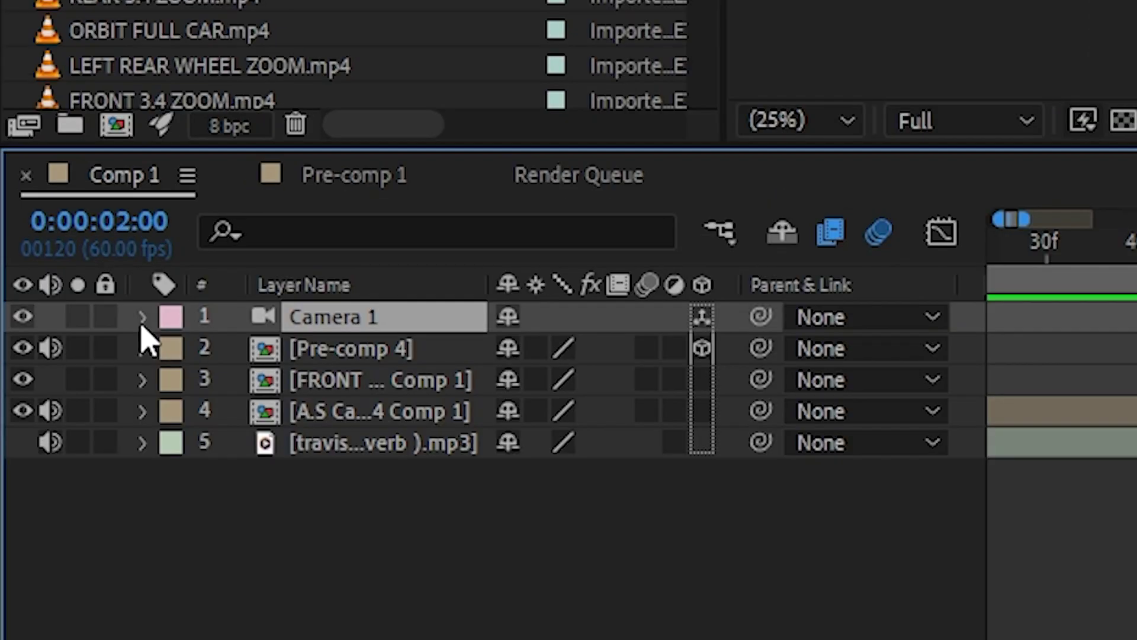
{"action": "left_click", "coordinate": [110, 276]}
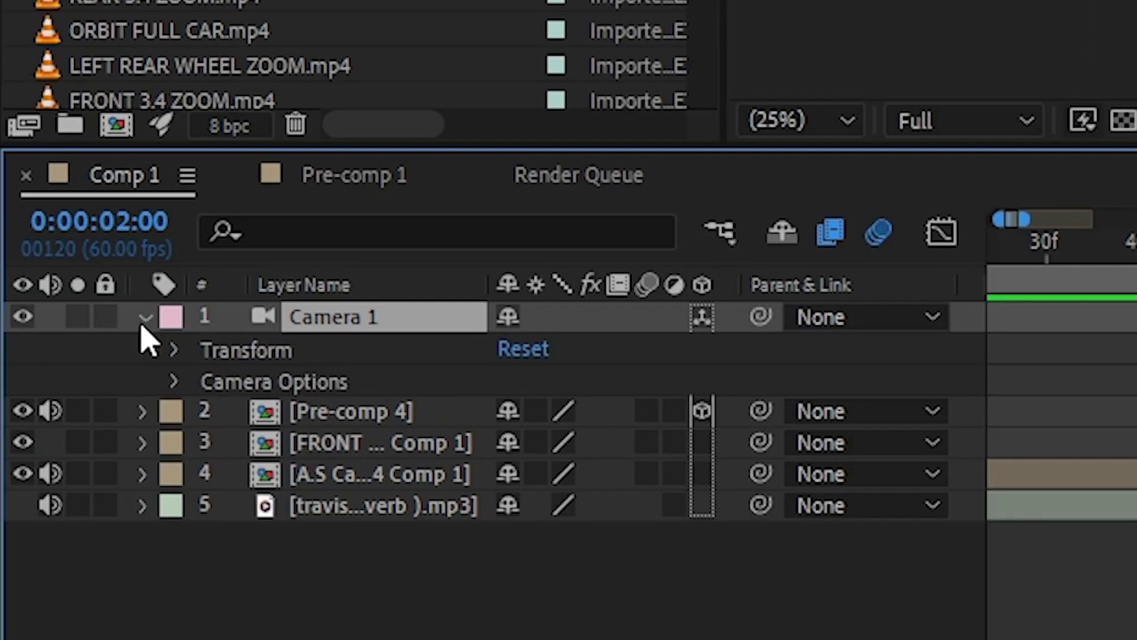
{"action": "left_click", "coordinate": [176, 351]}
{"action": "left_click", "coordinate": [237, 379]}
{"action": "left_click", "coordinate": [236, 410]}
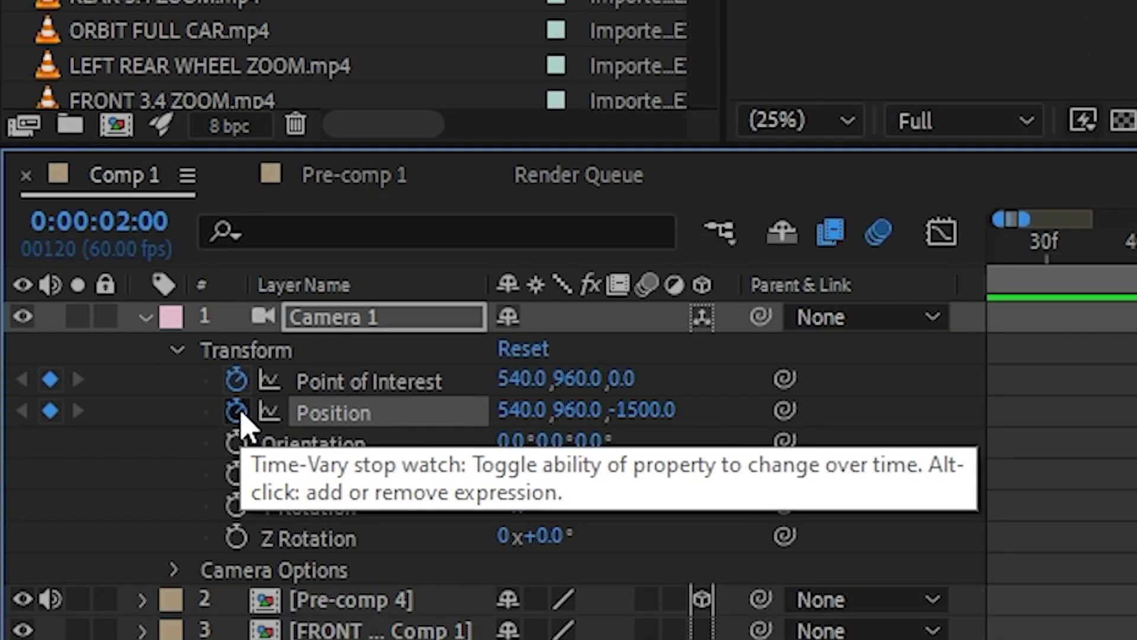
Step: Dolly the camera in to a Z position of about -1156 at 0:00:02:26
{"action": "left_click_drag", "start_coordinate": [429, 428], "coordinate": [508, 431]}
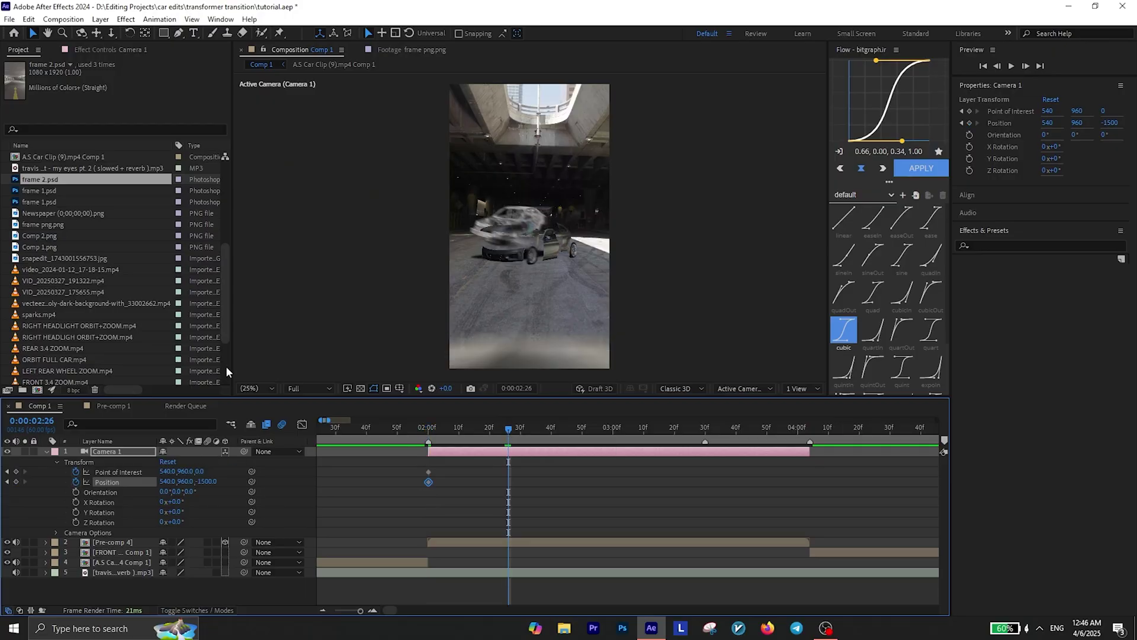
{"action": "key", "text": "3"}
{"action": "left_click_drag", "start_coordinate": [520, 229], "coordinate": [519, 180]}
Step: Pan the camera to about 631, 1084 at 0:00:02:50 and to about 477, 886 at 0:00:03:13
{"action": "left_click_drag", "start_coordinate": [508, 428], "coordinate": [581, 431]}
{"action": "key", "text": "2"}
{"action": "left_click_drag", "start_coordinate": [543, 279], "coordinate": [521, 252]}
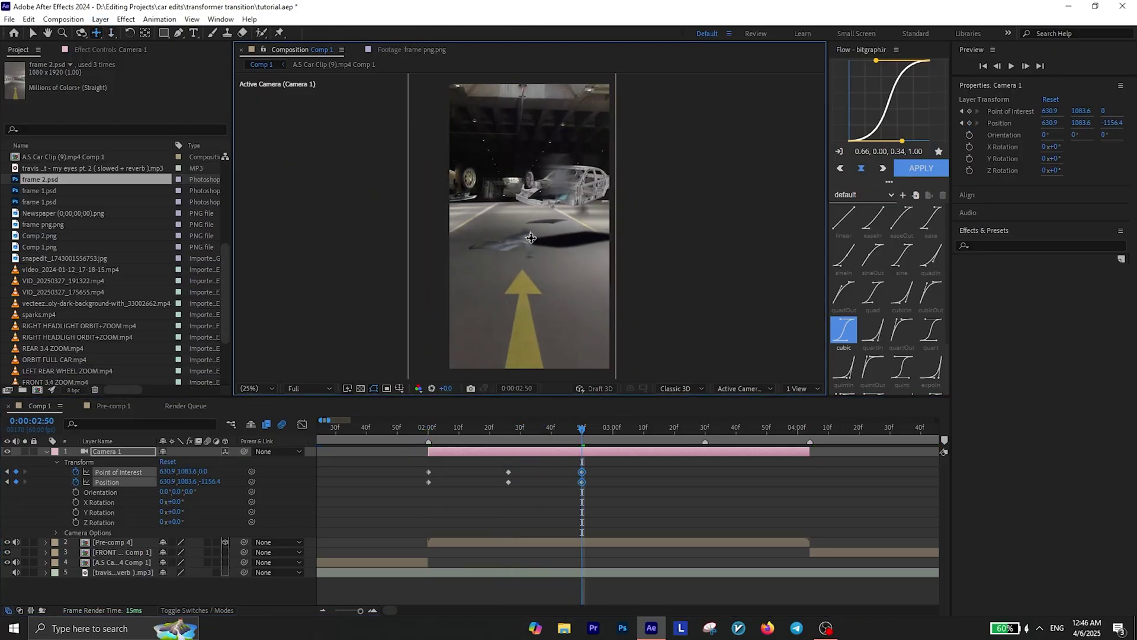
{"action": "left_click_drag", "start_coordinate": [582, 429], "coordinate": [653, 430]}
{"action": "left_click_drag", "start_coordinate": [527, 269], "coordinate": [556, 306]}
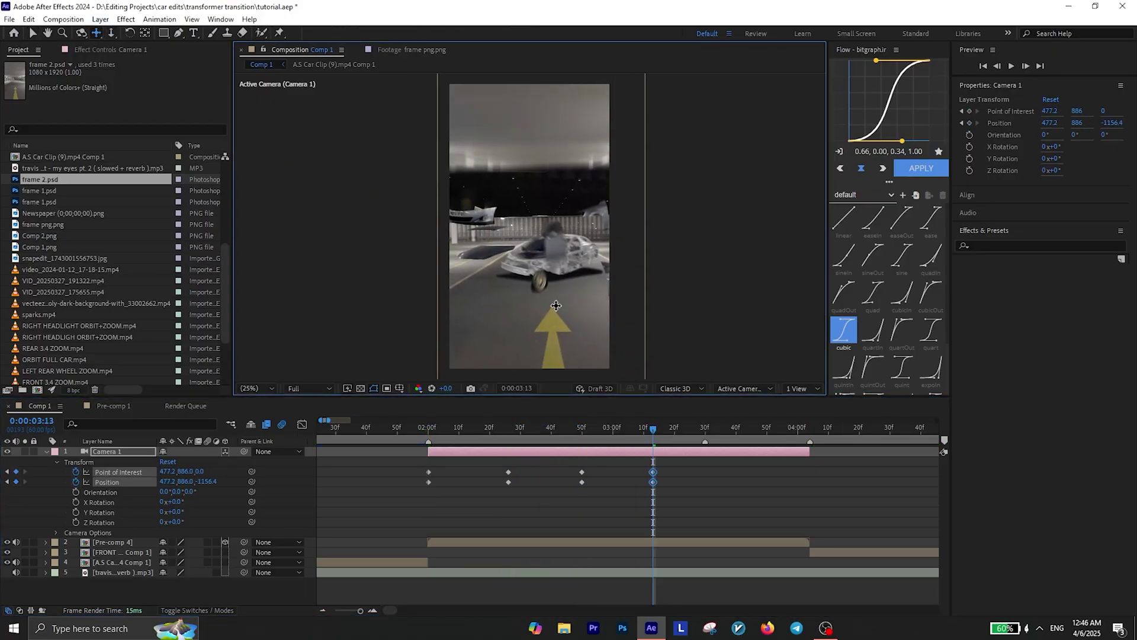
Step: Copy the camera's first Point of Interest and Position keyframes to 0:00:03:30
{"action": "left_click", "coordinate": [704, 427]}
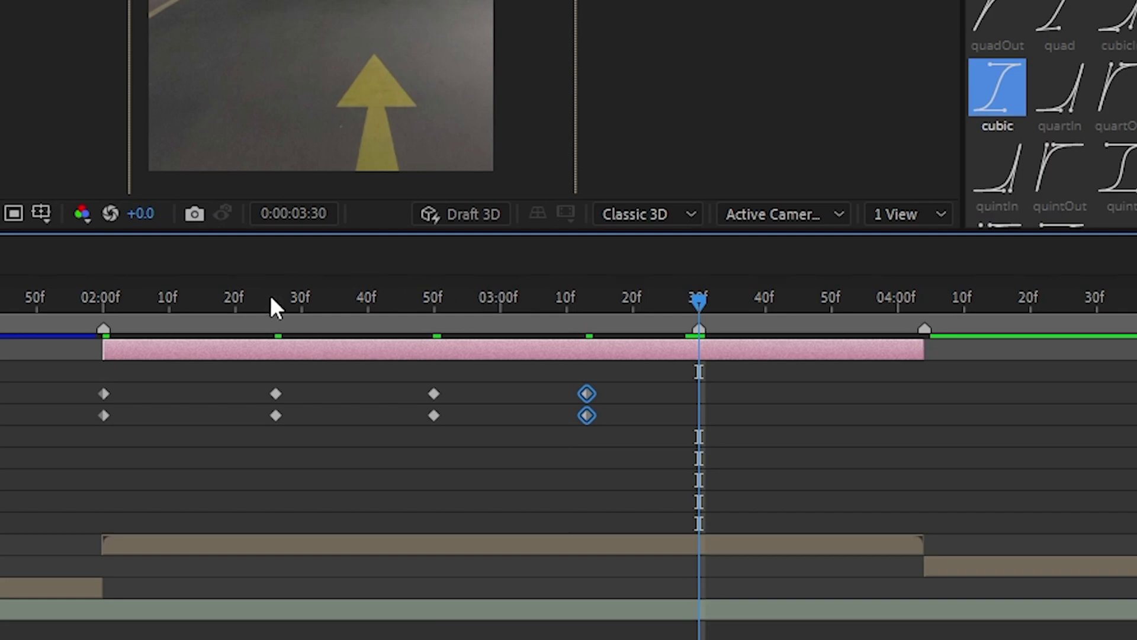
{"action": "left_click_drag", "start_coordinate": [65, 380], "coordinate": [131, 414]}
{"action": "key", "text": "ctrl+c"}
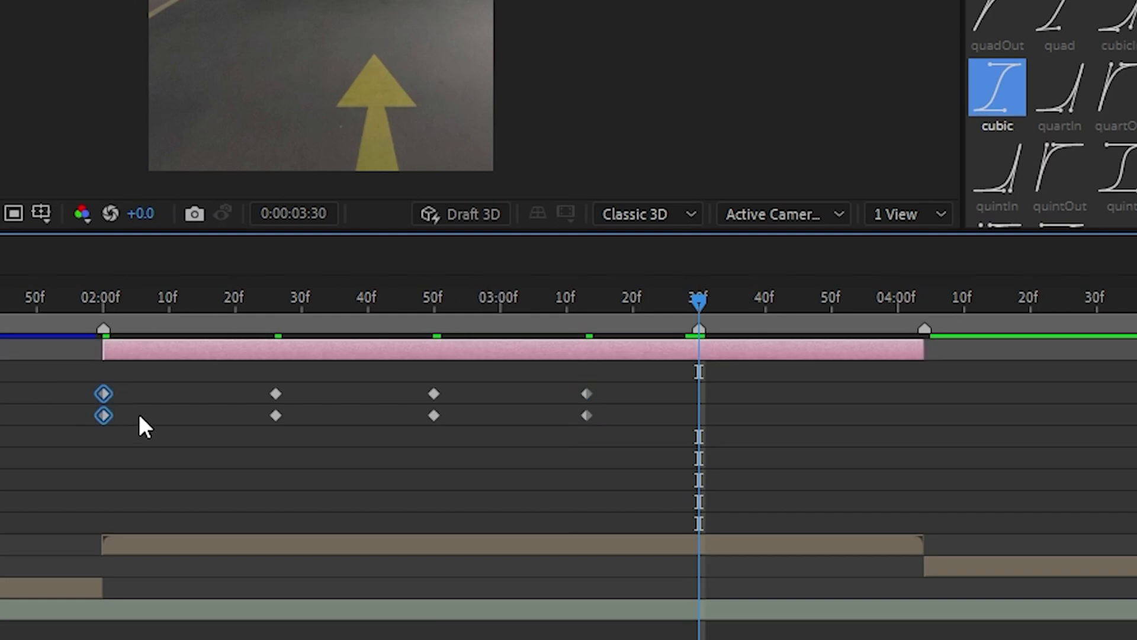
{"action": "key", "text": "ctrl+v"}
Step: Apply Easy Ease to all camera keyframes and reshape the speed curves at the start and end of the move
{"action": "left_click_drag", "start_coordinate": [754, 466], "coordinate": [400, 510]}
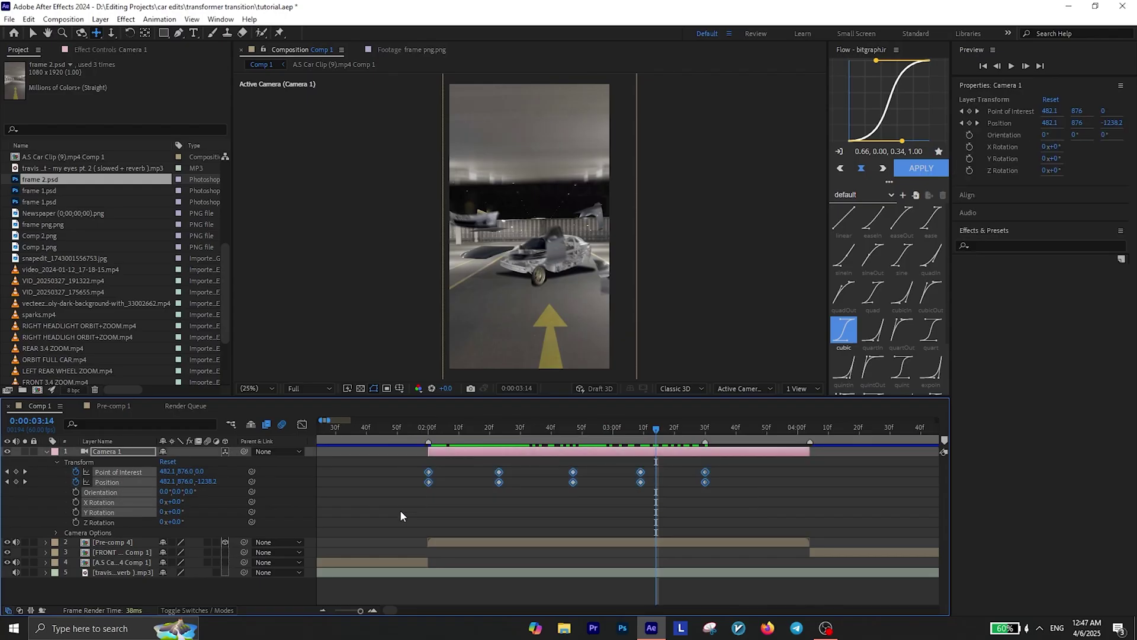
{"action": "key", "text": "F9"}
{"action": "left_click", "coordinate": [302, 424]}
{"action": "left_click_drag", "start_coordinate": [575, 575], "coordinate": [525, 575]}
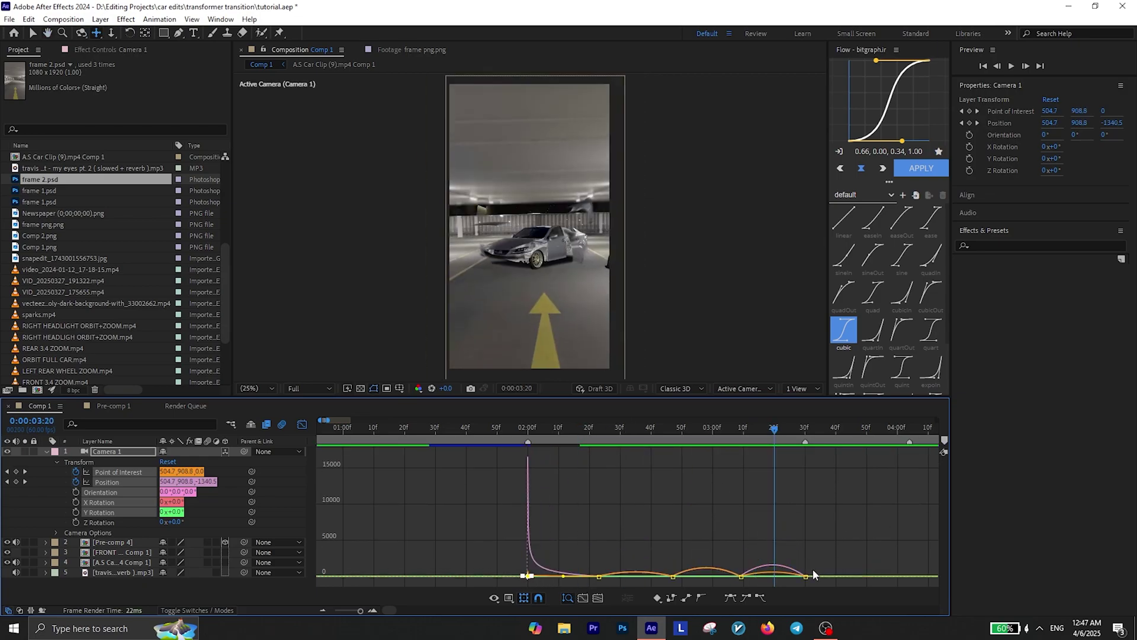
{"action": "left_click_drag", "start_coordinate": [786, 574], "coordinate": [759, 574]}
Step: Add an adjustment layer above the camera and trim it to run from 0:00:02:00 to 0:00:02:30
{"action": "left_click", "coordinate": [417, 438]}
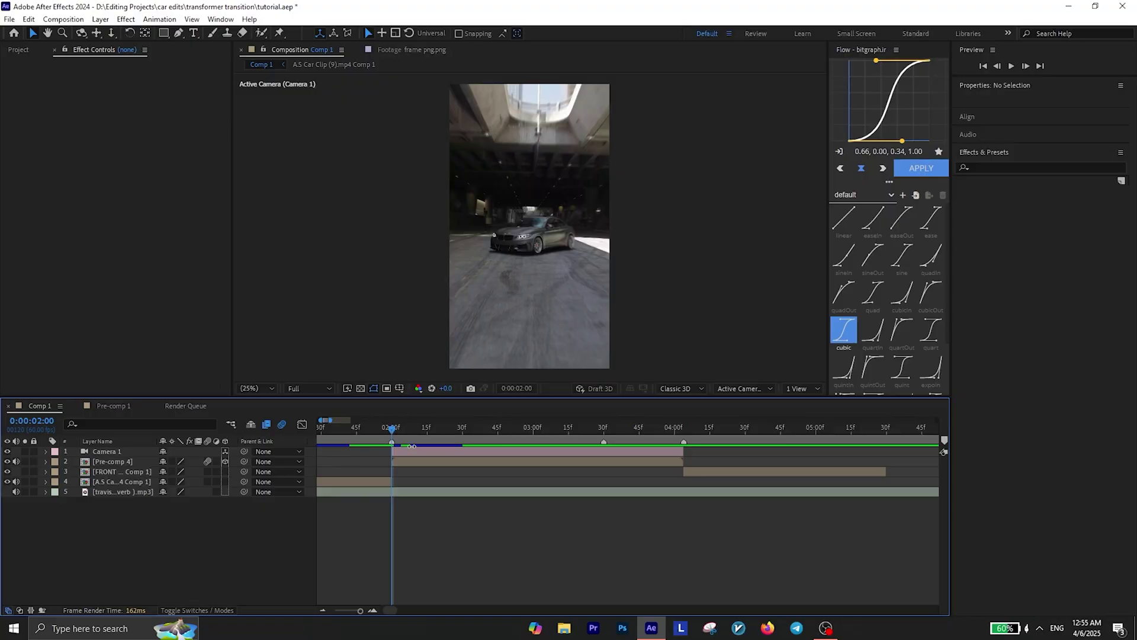
{"action": "right_click", "coordinate": [239, 500]}
{"action": "mouse_move", "coordinate": [278, 385]}
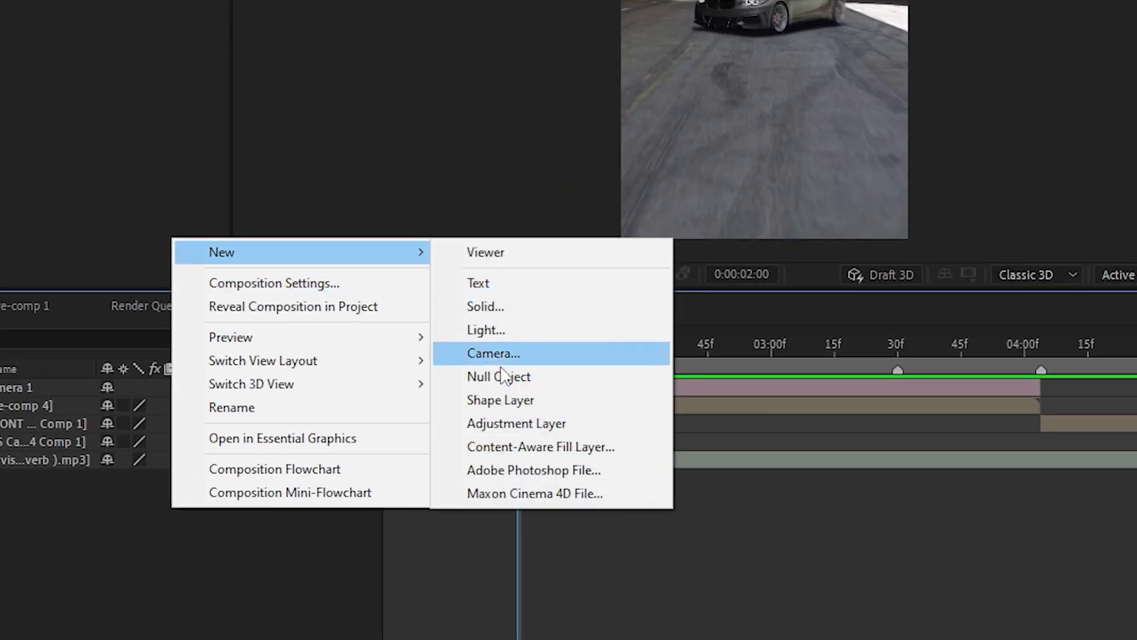
{"action": "left_click", "coordinate": [407, 469]}
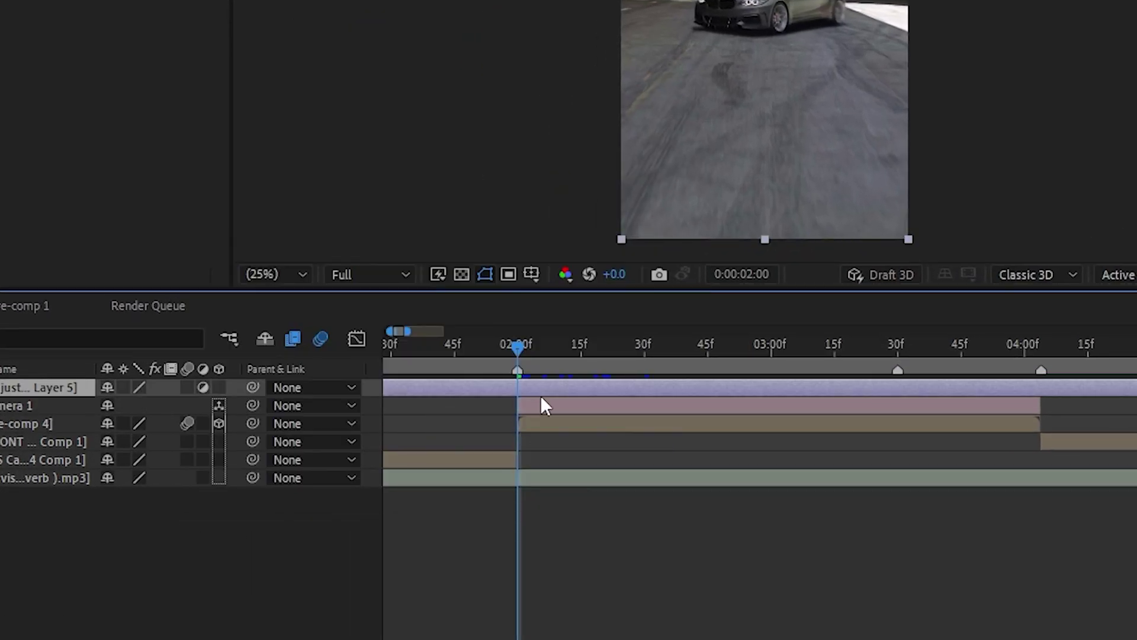
{"action": "key", "text": "alt+bracketleft"}
{"action": "key", "text": "space"}
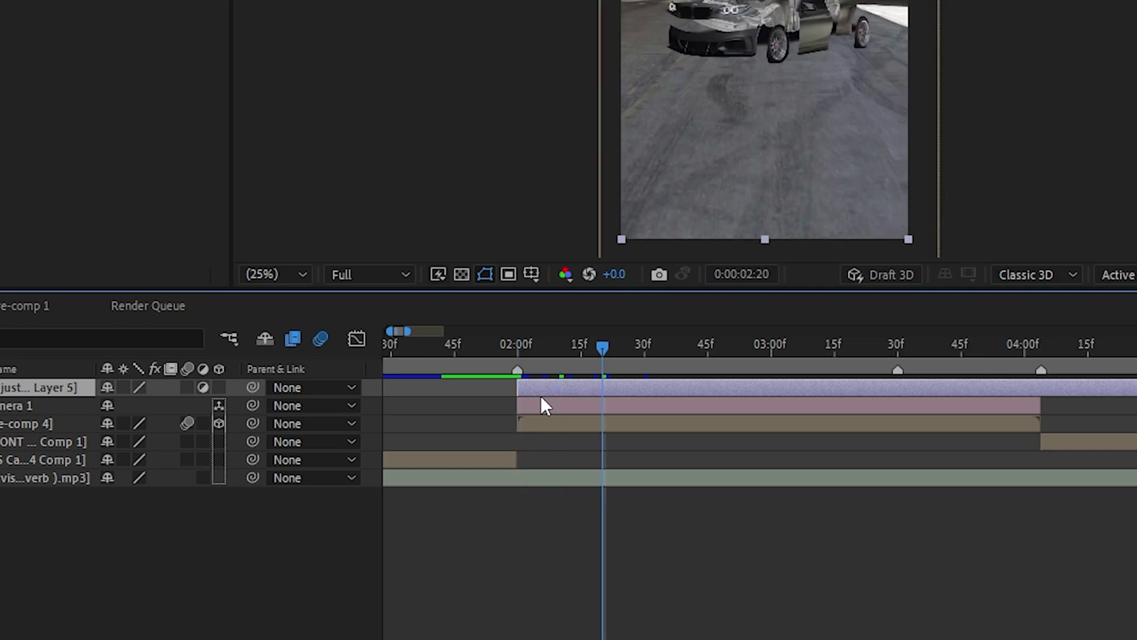
{"action": "key", "text": "ctrl+shift+d"}
{"action": "key", "text": "Delete"}
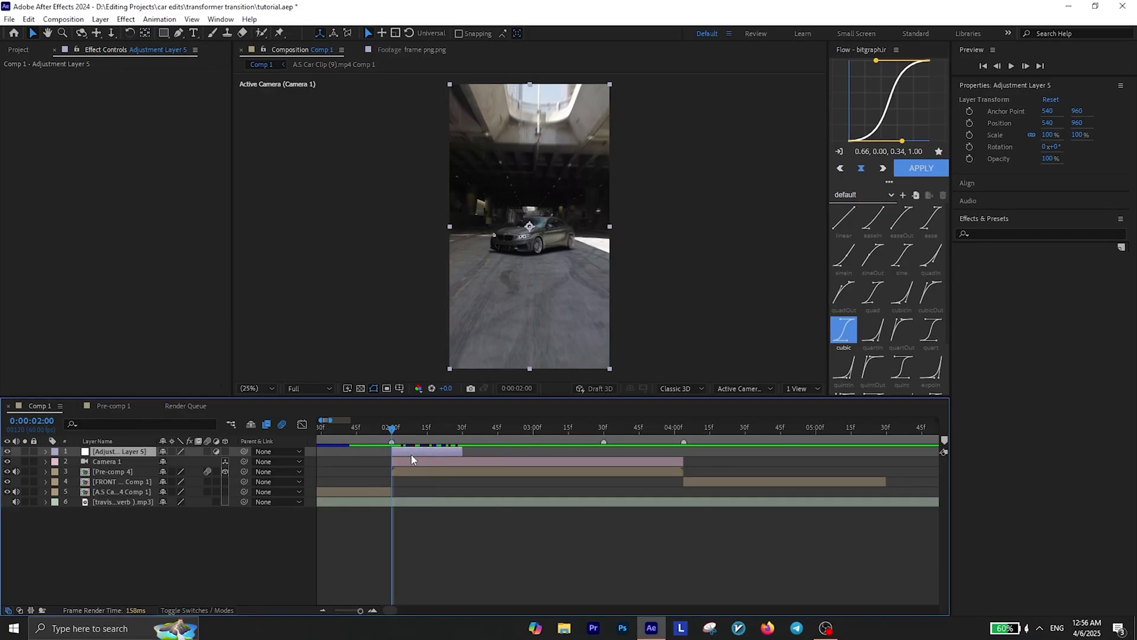
Step: Apply Motion Tile to the adjustment layer and set Tile Center to 540, 1000 at 0:00:02:00
{"action": "key", "text": "ctrl+space"}
{"action": "type", "text": "moti"}
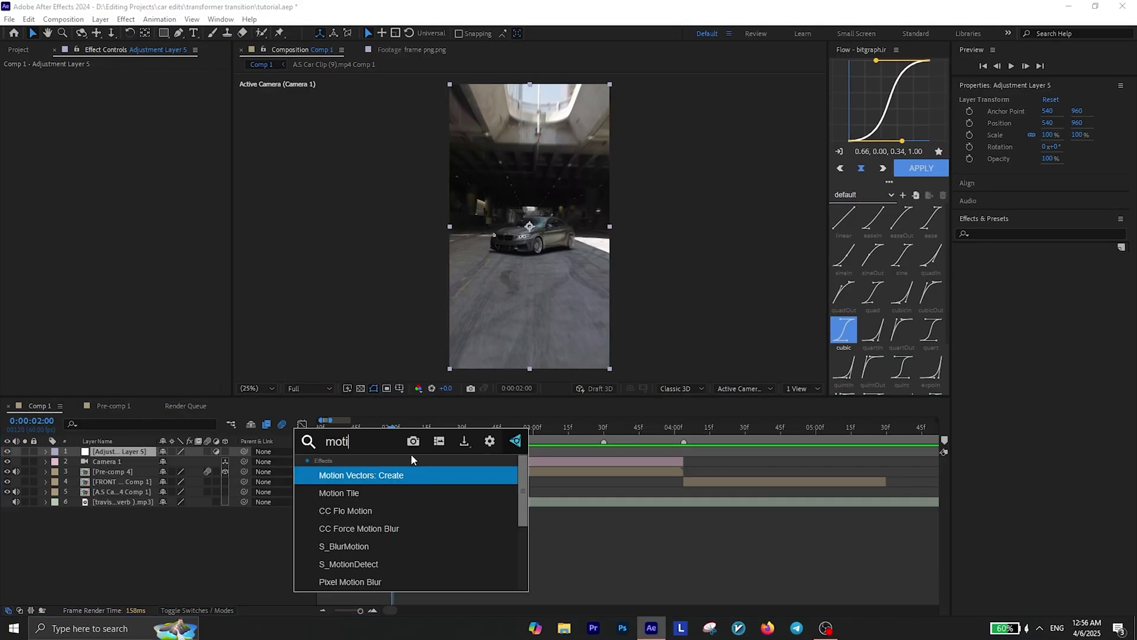
{"action": "left_click", "coordinate": [386, 486]}
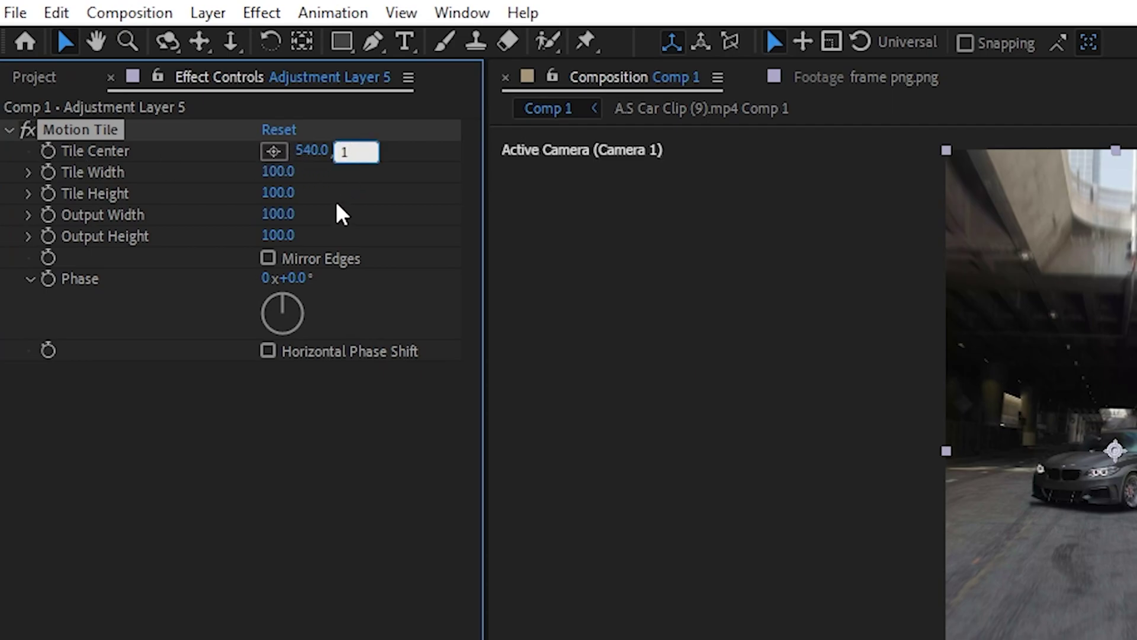
{"action": "key", "text": "Return"}
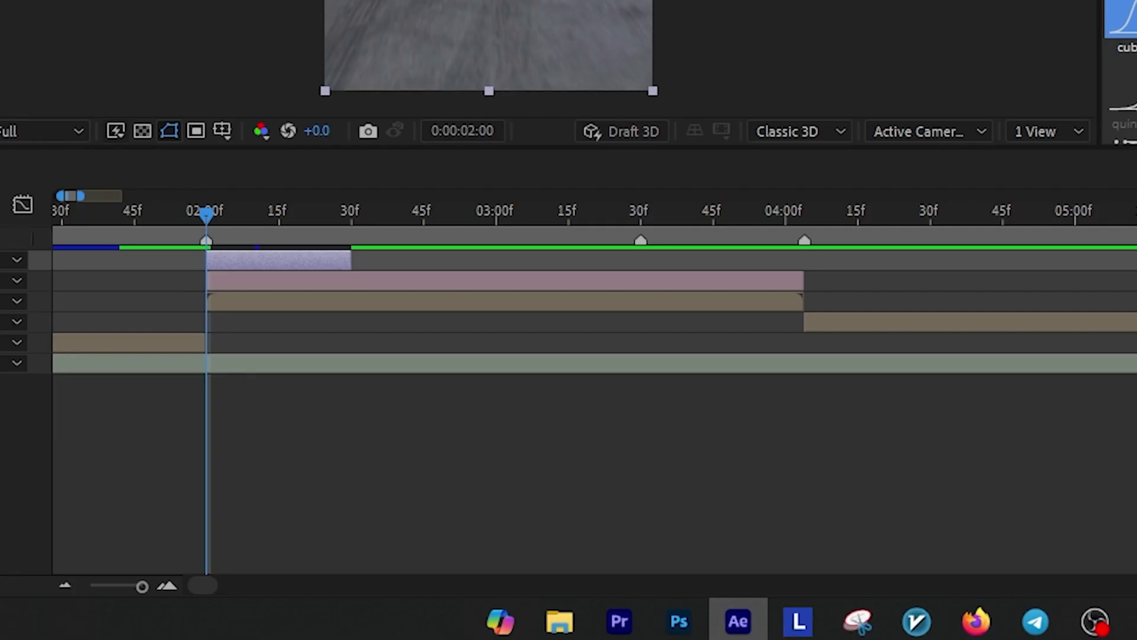
Step: Continue the Tile Center keyframes in ten-frame steps to 0:00:02:30 and enable Mirror Edges with output width 126 and height 129
{"action": "key", "text": "space"}
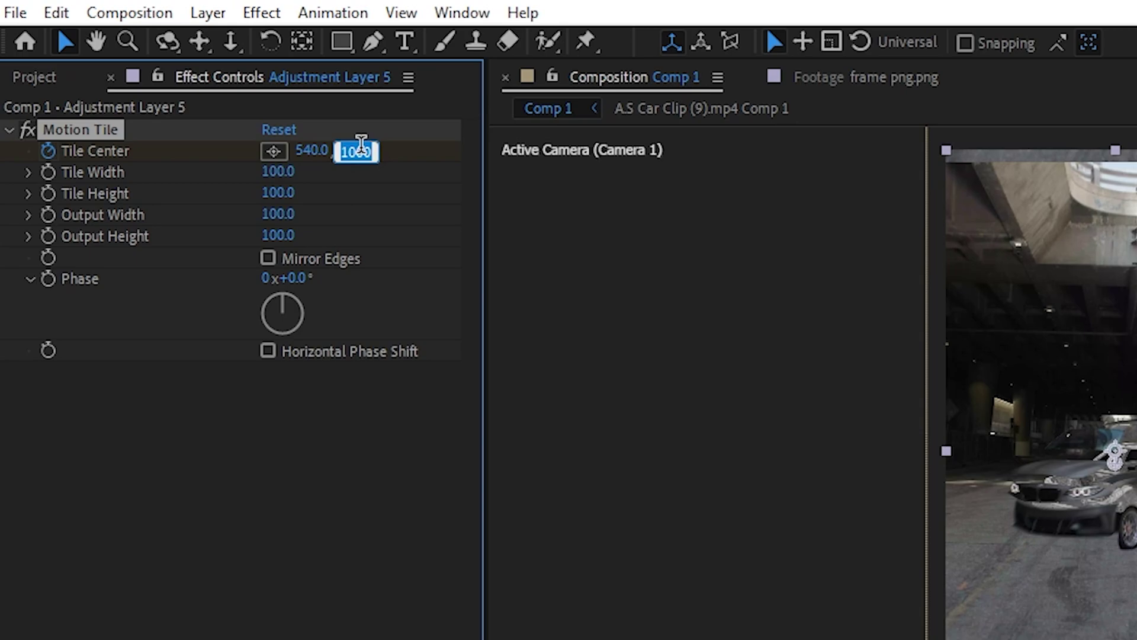
{"action": "key", "text": "Return"}
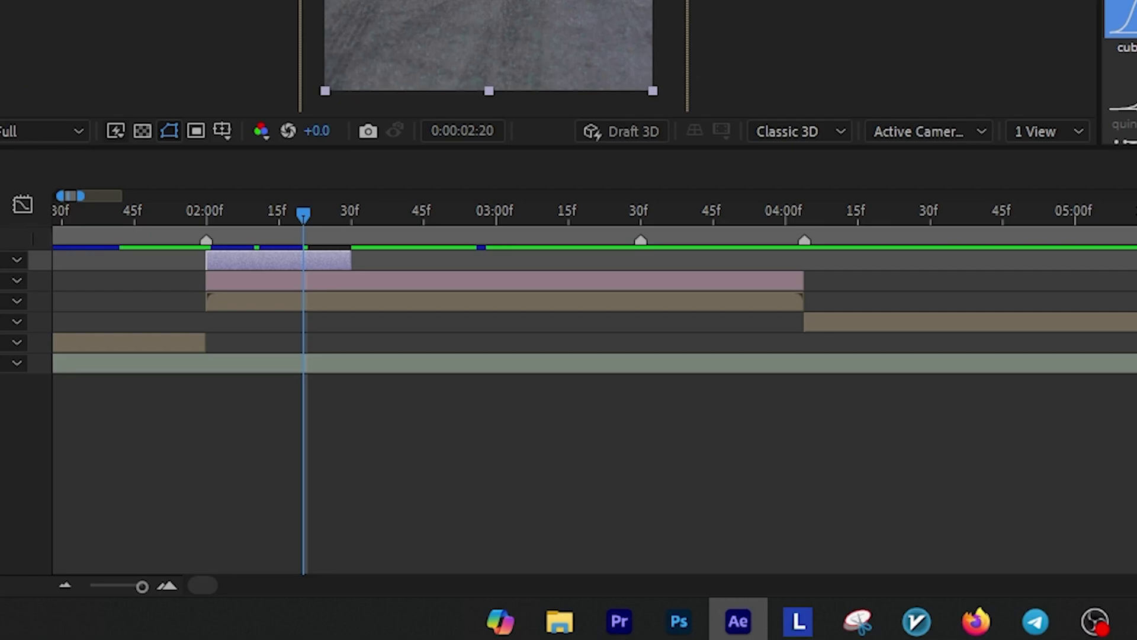
{"action": "key", "text": "shift+Page_Down"}
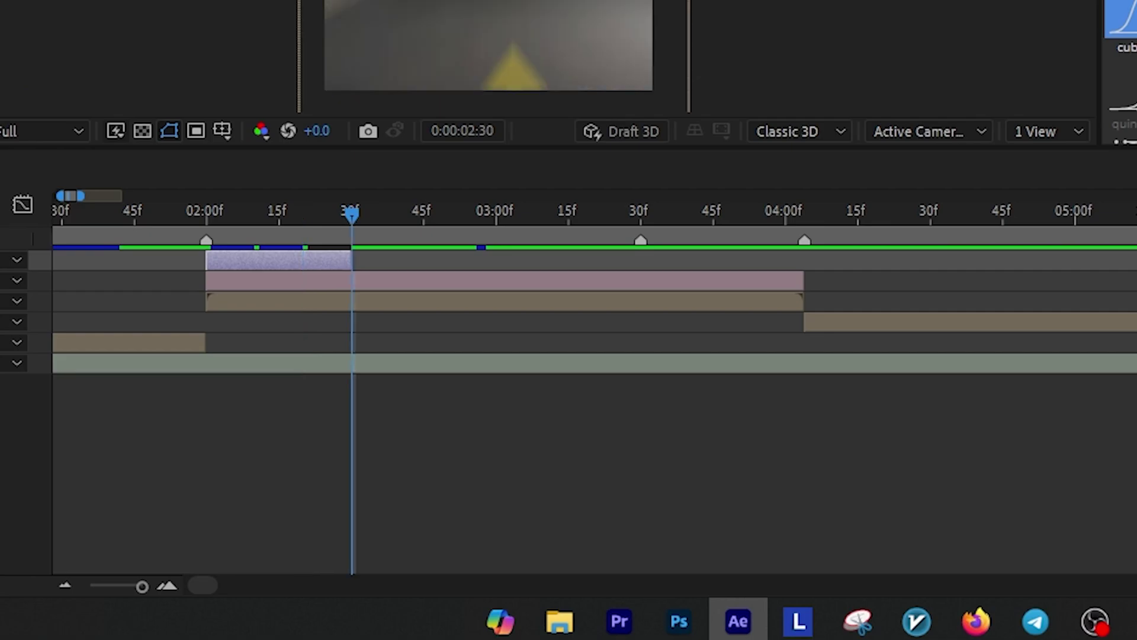
{"action": "right_click", "coordinate": [101, 151]}
{"action": "left_click", "coordinate": [190, 381]}
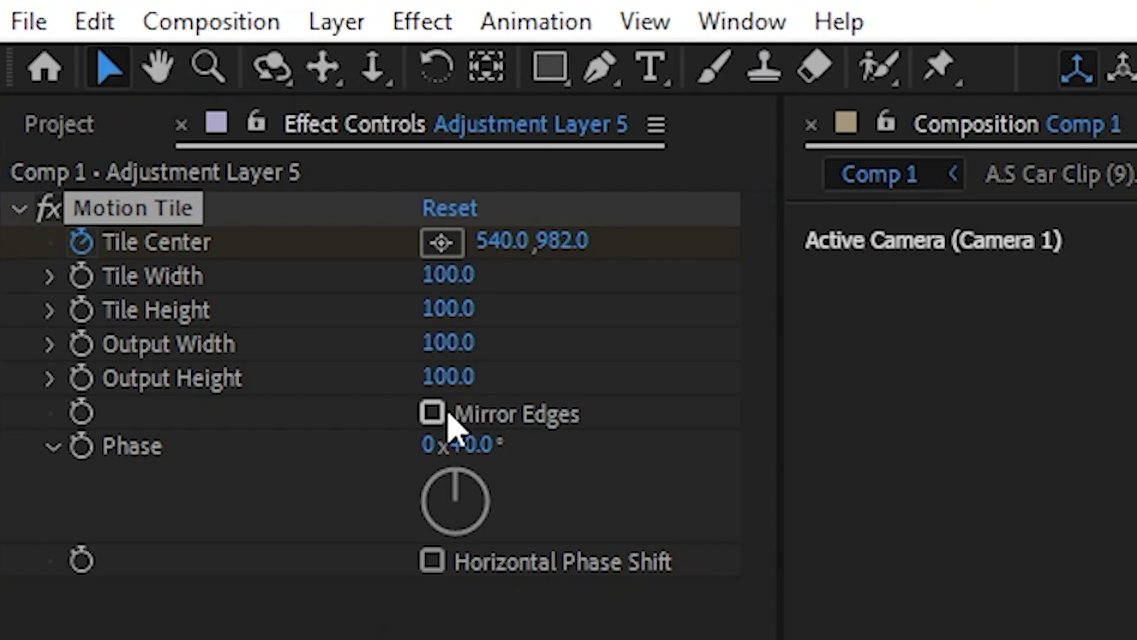
{"action": "left_click", "coordinate": [268, 258]}
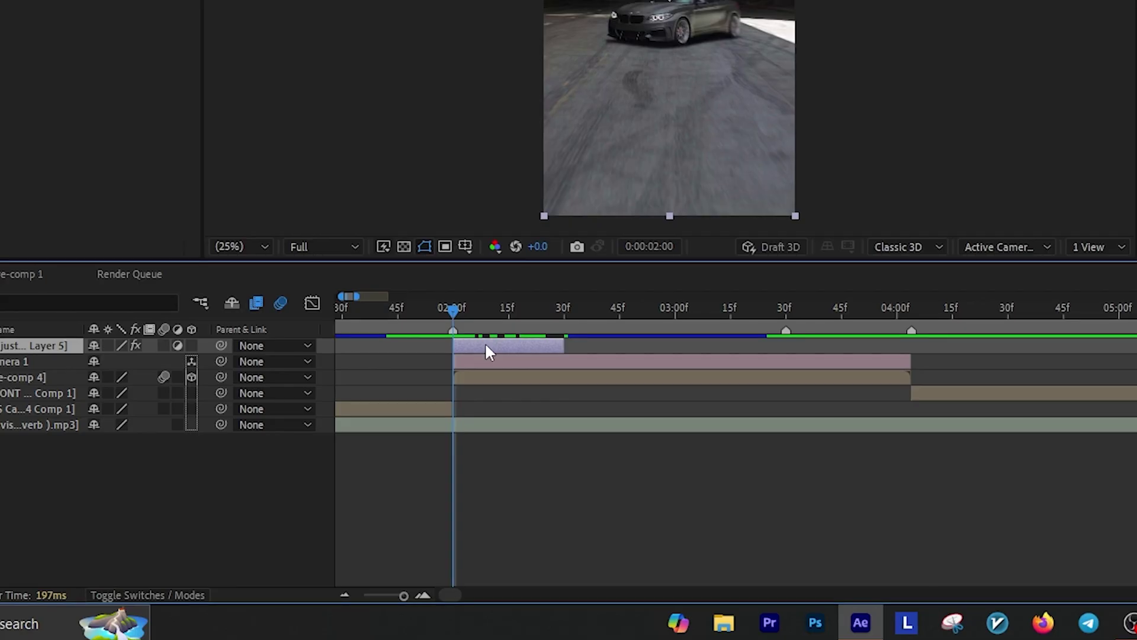
Step: Apply Optics Compensation to the adjustment layer with Reverse Lens Distortion on and a Field of View keyframe of 75 at 0:00:02:00
{"action": "key", "text": "ctrl+space"}
{"action": "type", "text": "opt"}
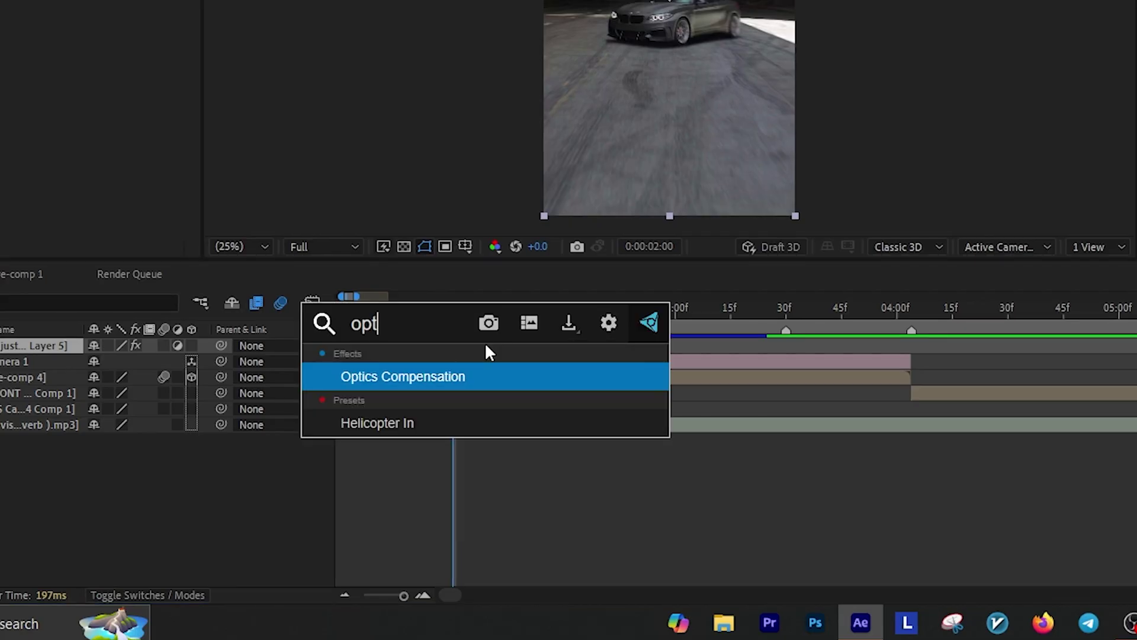
{"action": "left_click", "coordinate": [465, 377]}
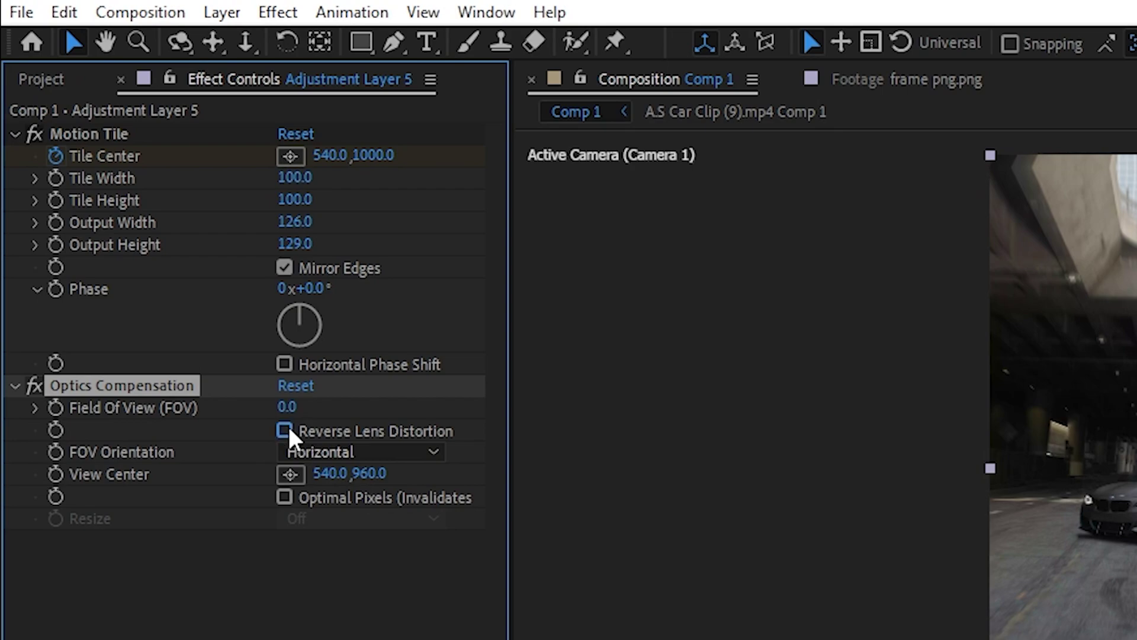
{"action": "left_click", "coordinate": [287, 431]}
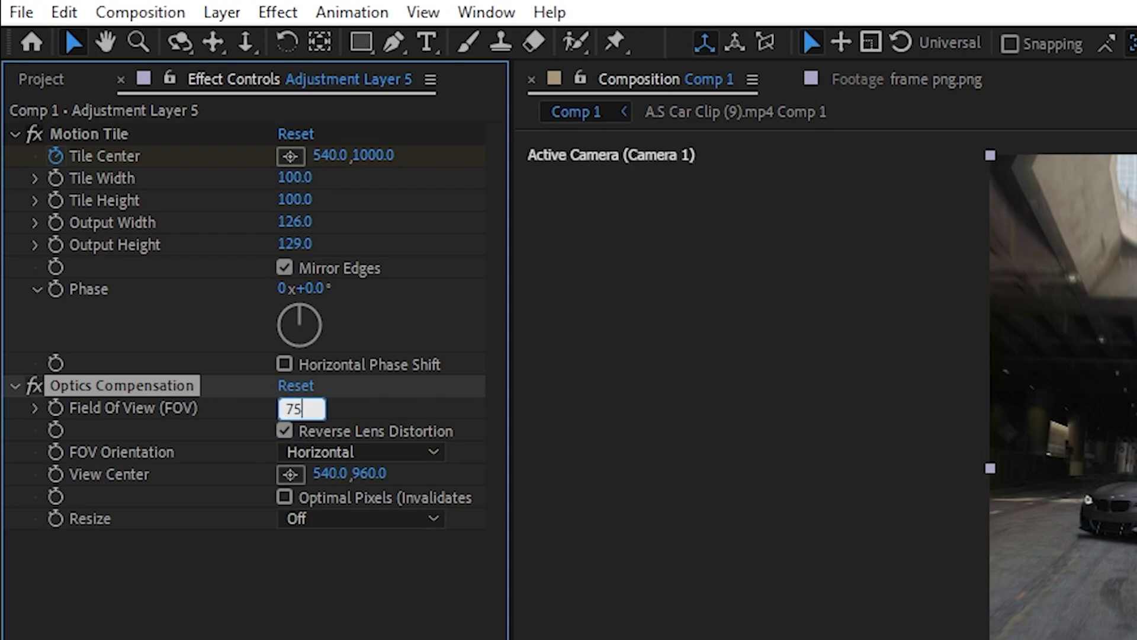
{"action": "key", "text": "Return"}
{"action": "left_click", "coordinate": [57, 407]}
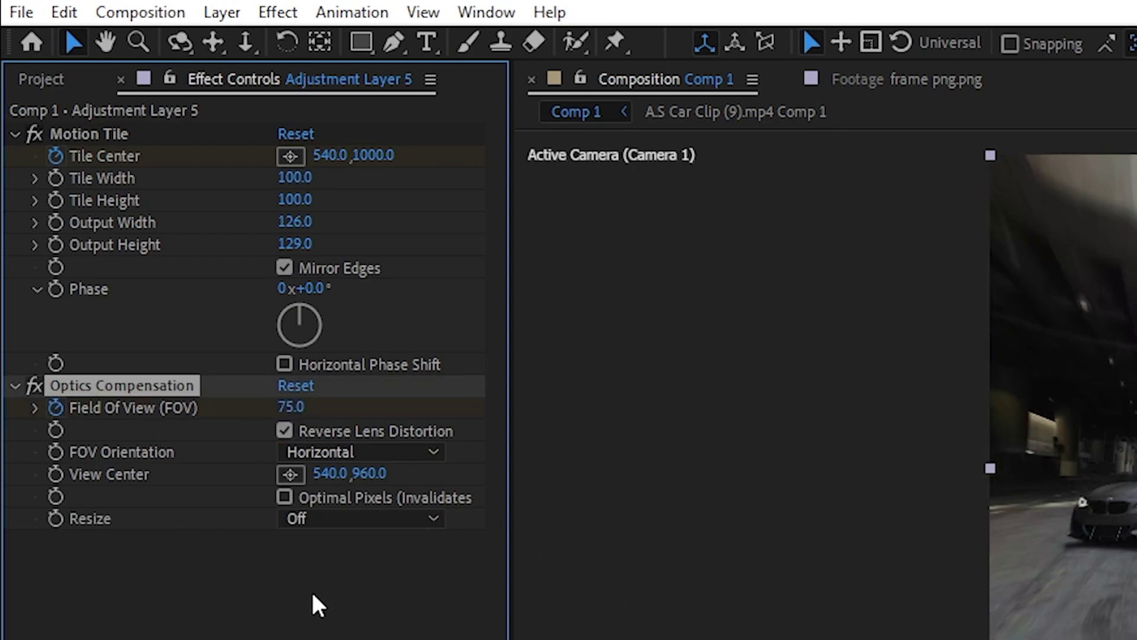
Step: Set the ending Field of View keyframe for Optics Compensation at 0:00:02:30 on the adjustment layer
{"action": "key", "text": "shift+Page_Down"}
{"action": "key", "text": "shift+Page_Down"}
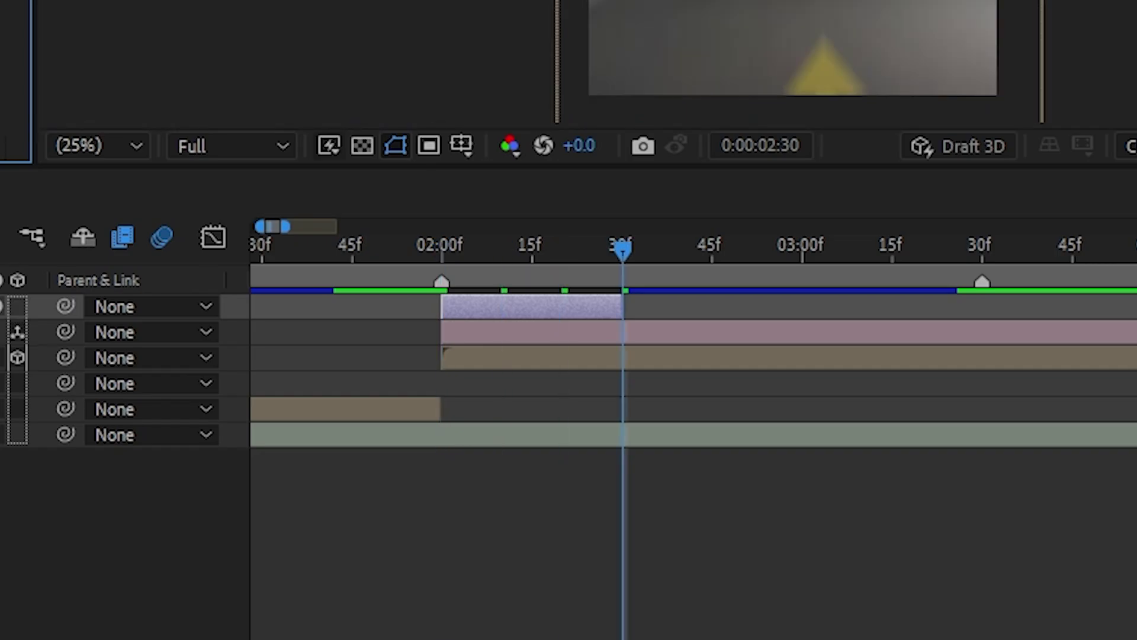
{"action": "key", "text": "Return"}
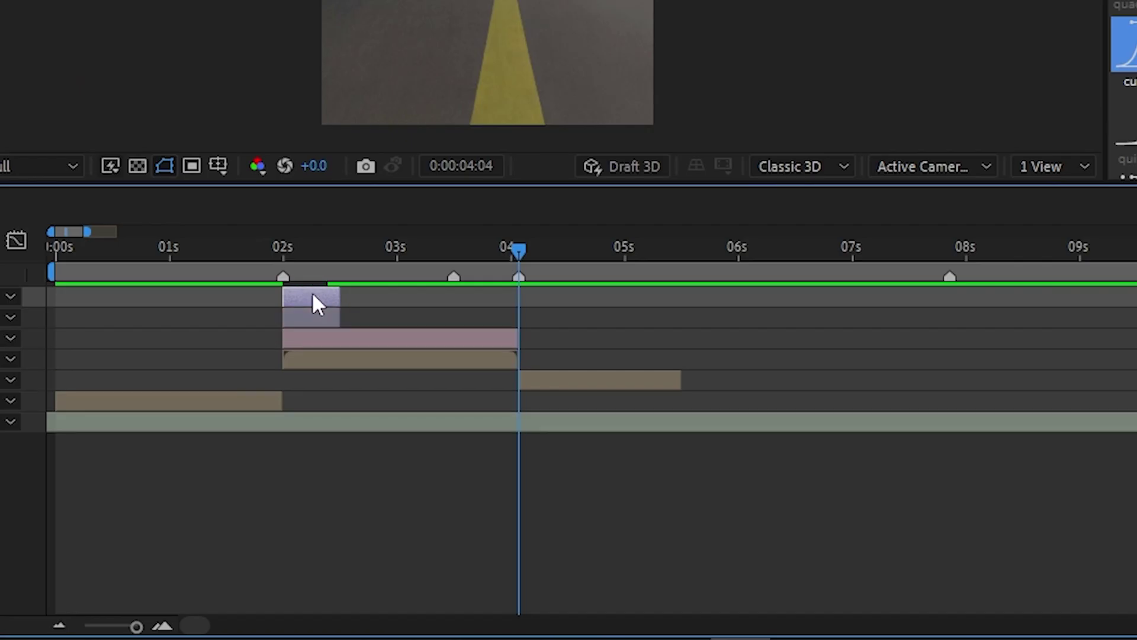
Step: Place the duplicate of the adjustment layer so it starts at 0:00:04:04 and apply the Exposure effect to it
{"action": "left_click_drag", "start_coordinate": [313, 296], "coordinate": [554, 305]}
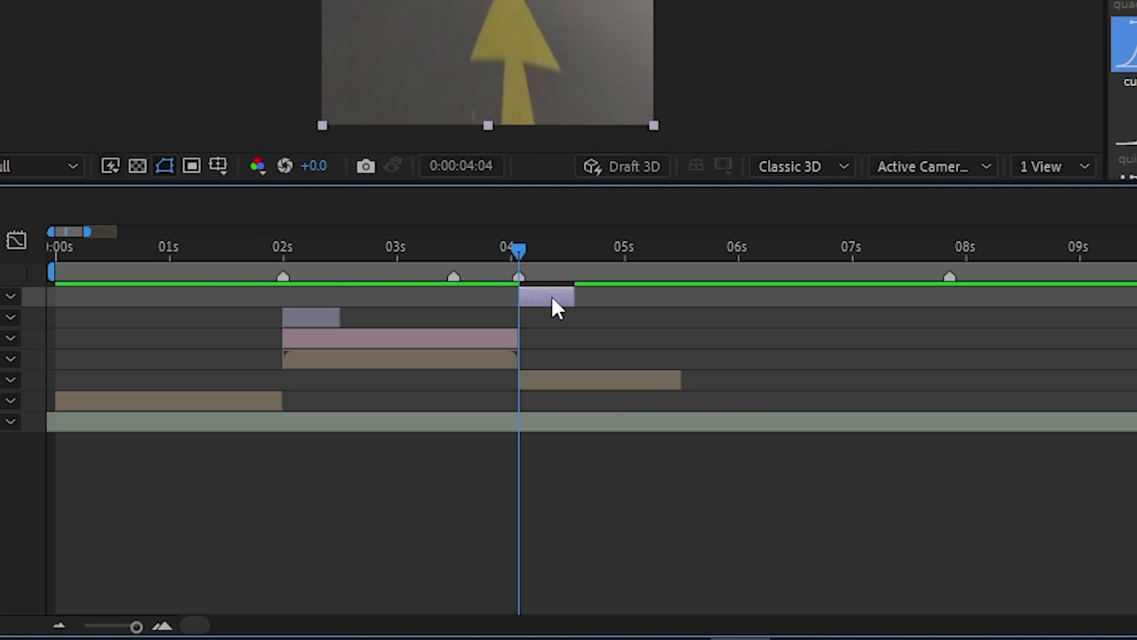
{"action": "key", "text": "ctrl+space"}
{"action": "type", "text": "expo"}
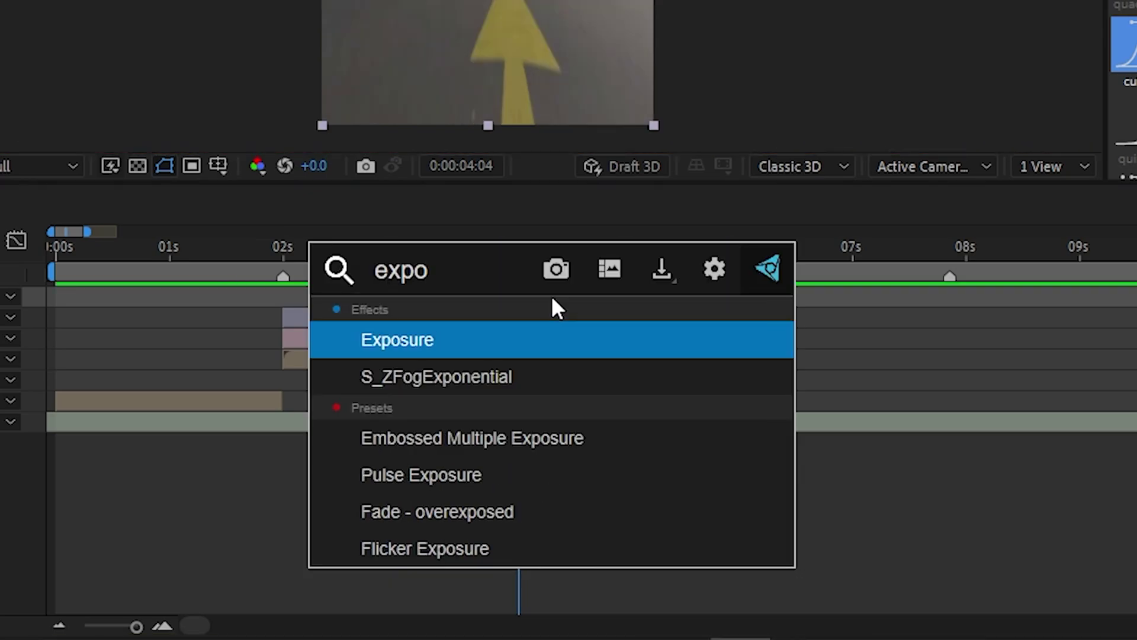
{"action": "left_click", "coordinate": [497, 340]}
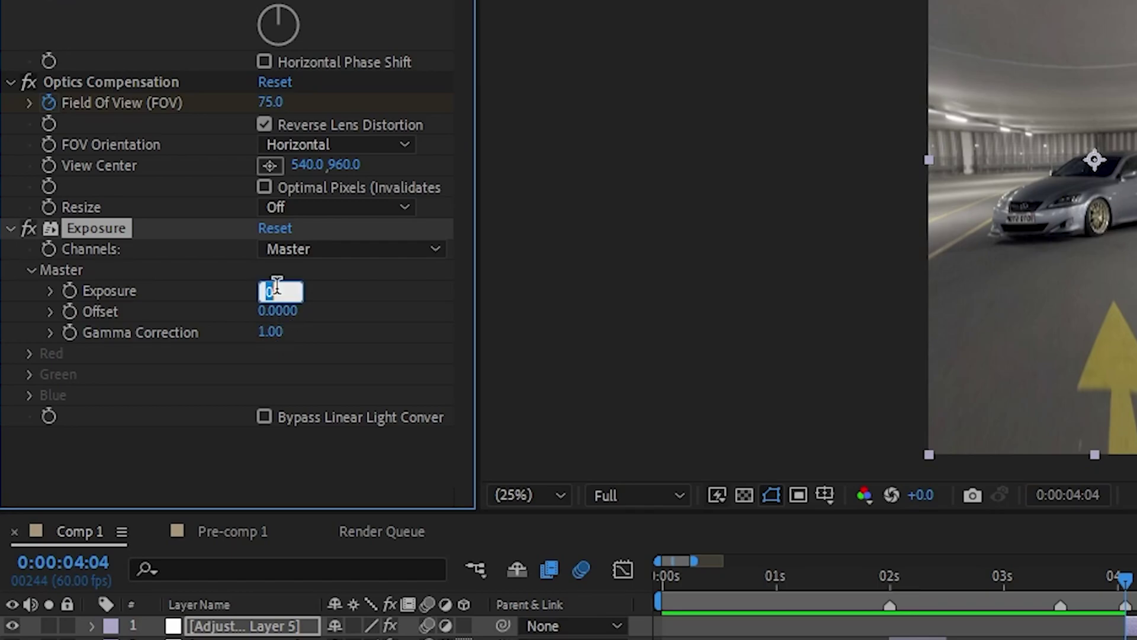
Step: Keyframe Exposure at 5.00 at 0:00:04:04, change its value at 0:00:04:33, and preview the composition from the start
{"action": "left_click", "coordinate": [365, 320]}
{"action": "left_click", "coordinate": [70, 290]}
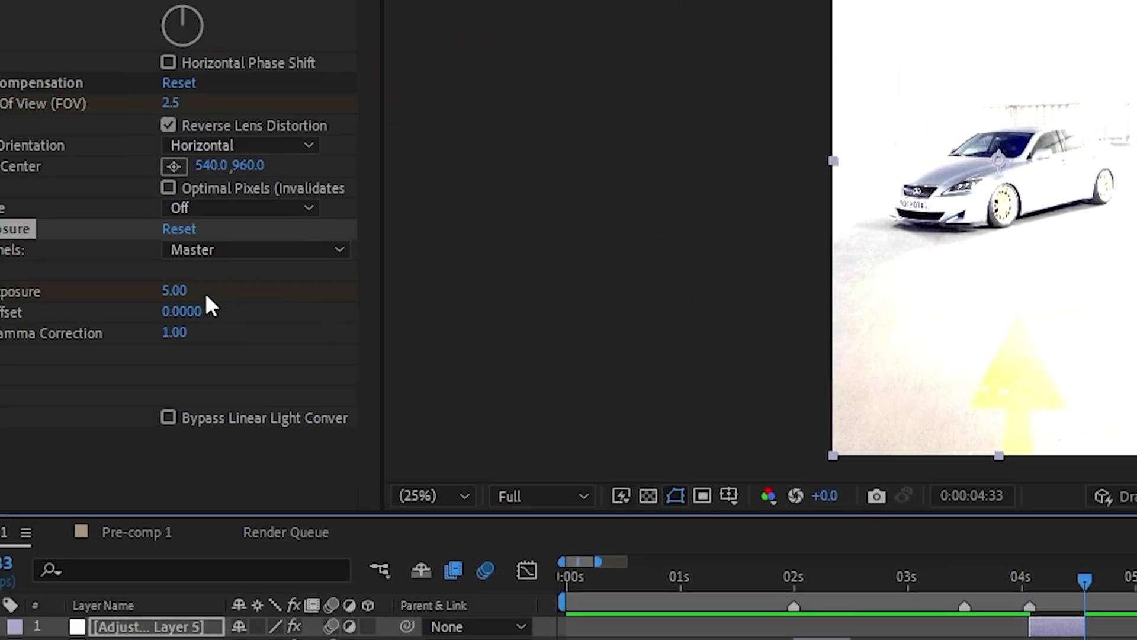
{"action": "left_click", "coordinate": [175, 290]}
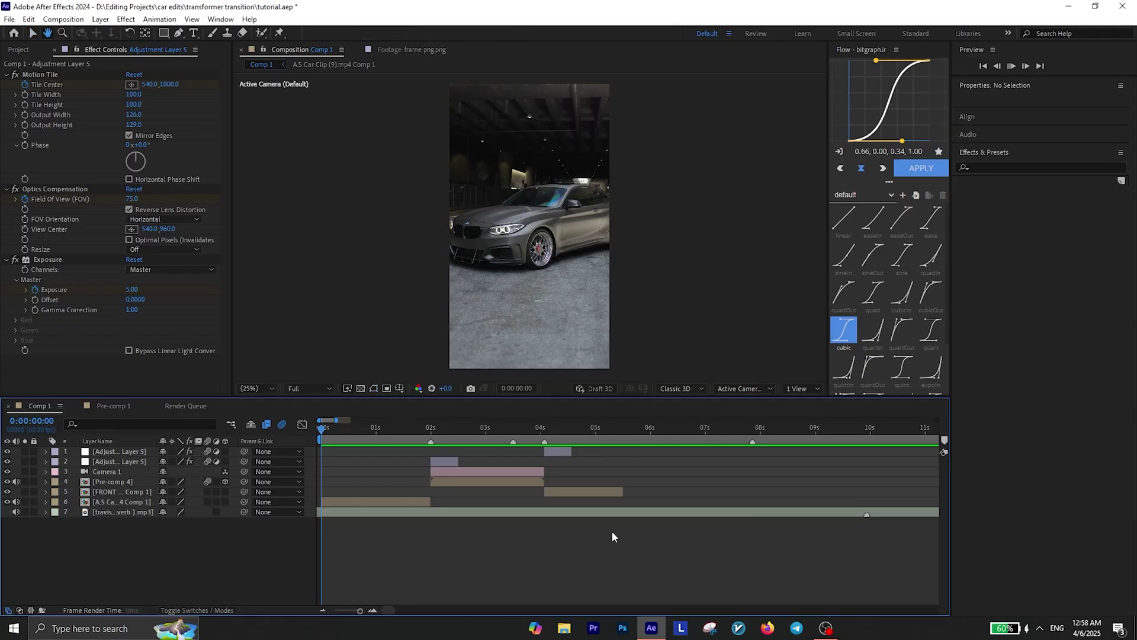
{"action": "key", "text": "space"}
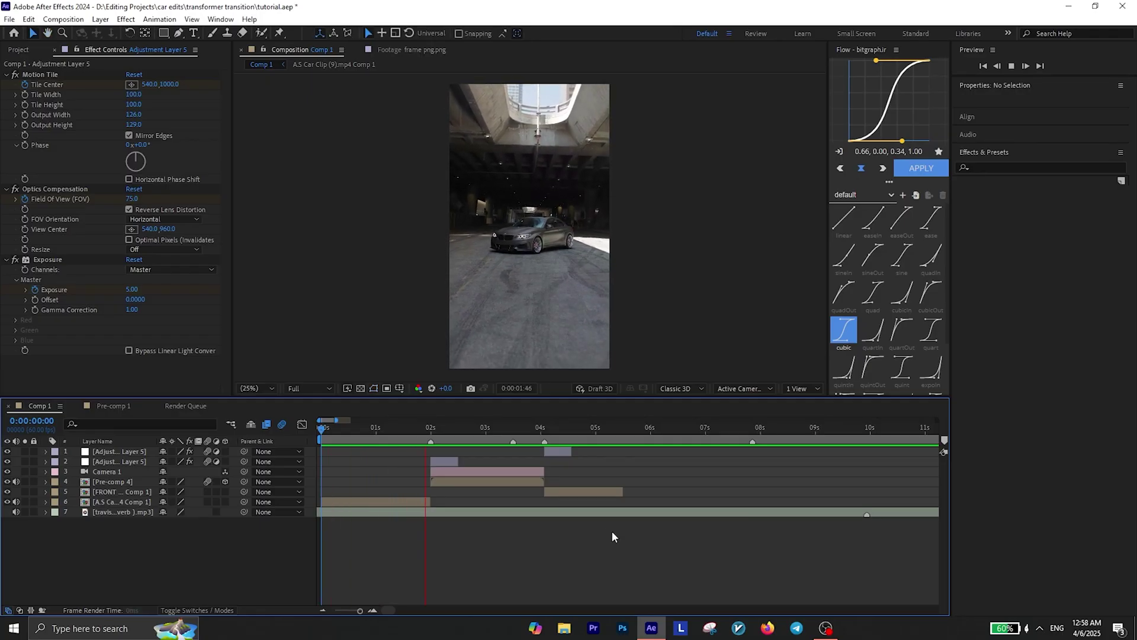